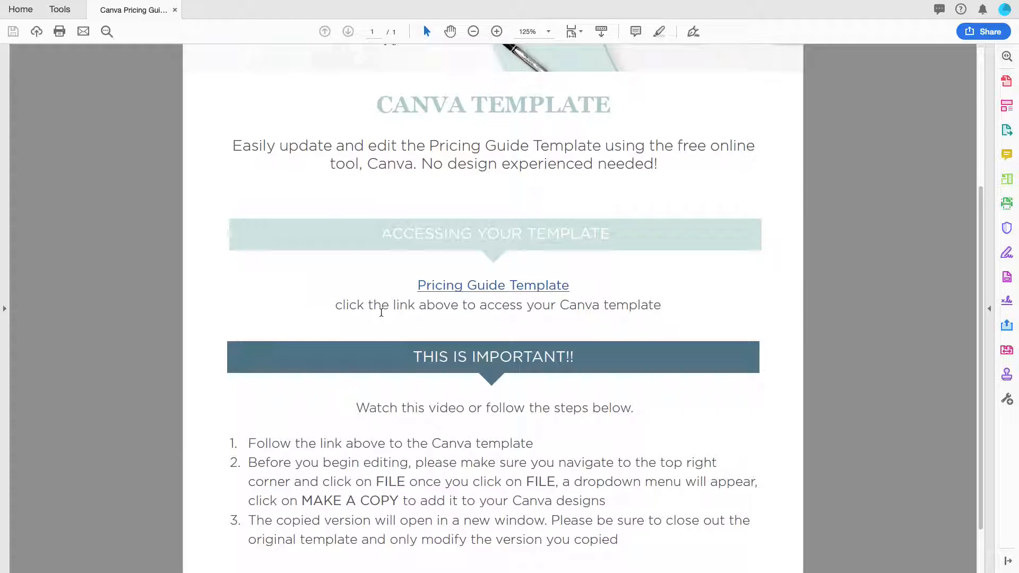
Make a copy of the linked Pricing Guide Template in Canva and close the original template
{"action": "left_click", "coordinate": [446, 285]}
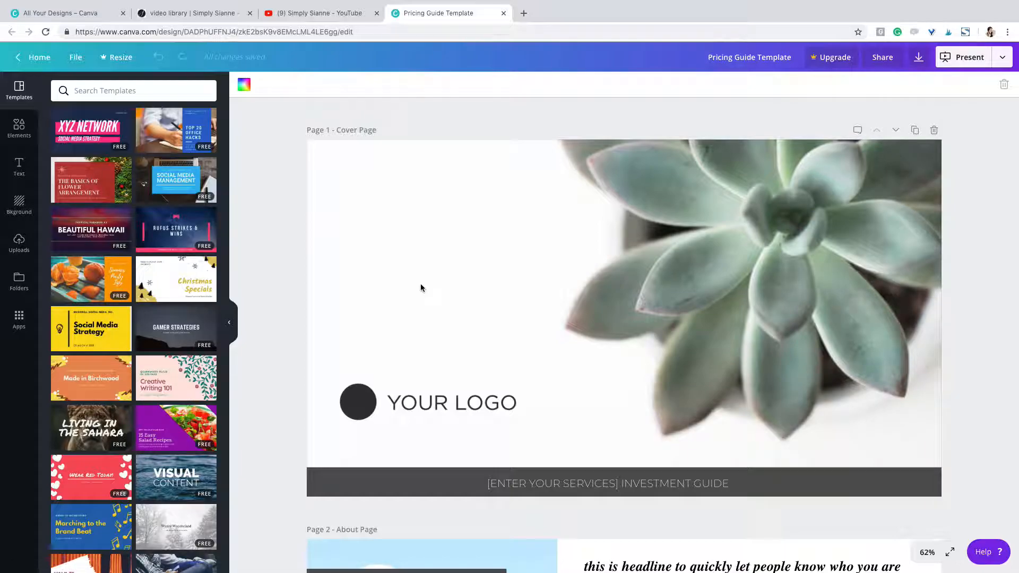
{"action": "left_click", "coordinate": [76, 57]}
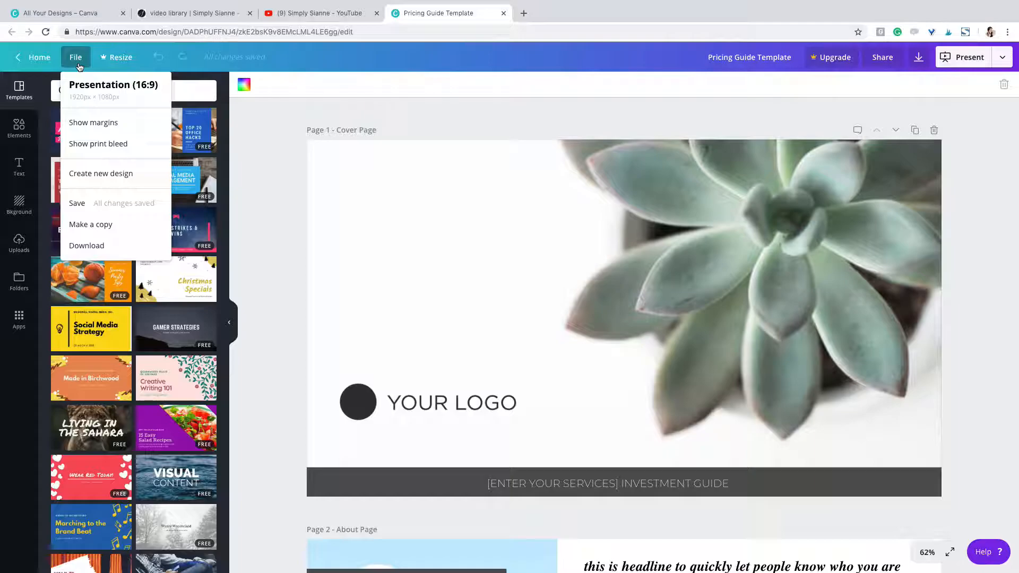
{"action": "left_click", "coordinate": [108, 229]}
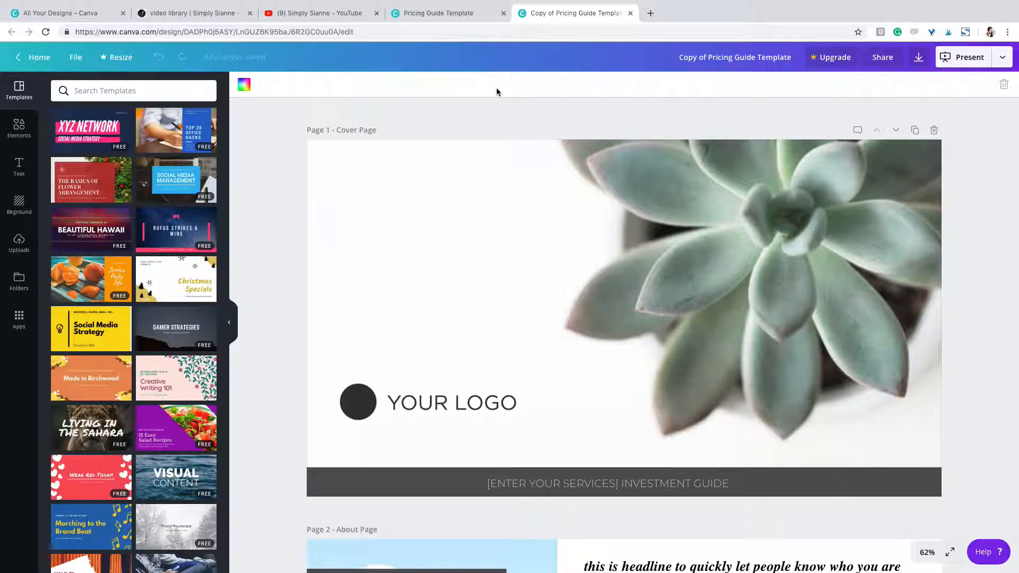
{"action": "left_click", "coordinate": [503, 14]}
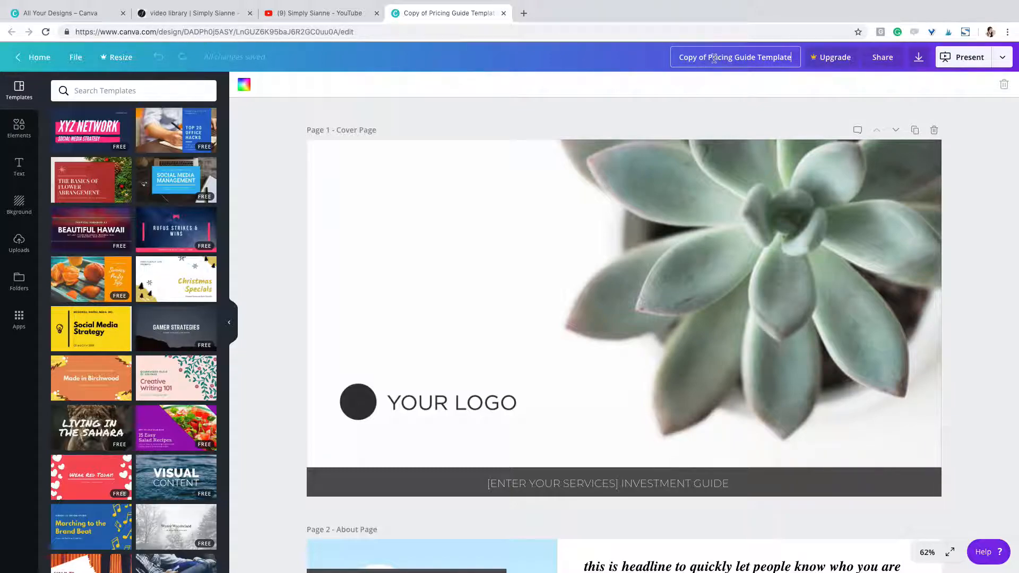
Rename the copied design as "Simply Sianne Pricing Guide Template 2019"
{"action": "left_click_drag", "start_coordinate": [708, 59], "coordinate": [647, 58]}
{"action": "type", "text": "Simply Sianne"}
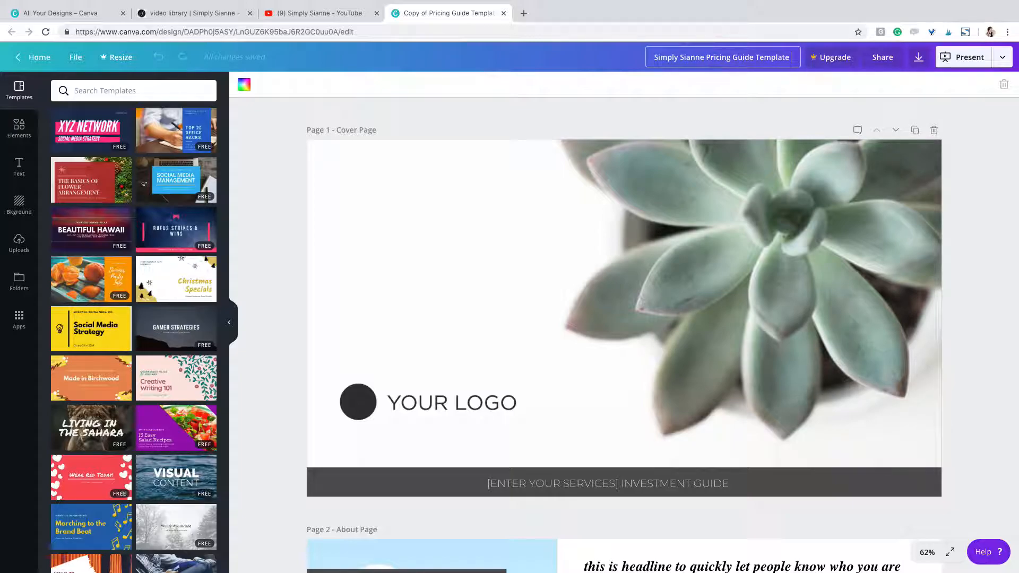
{"action": "type", "text": "2019"}
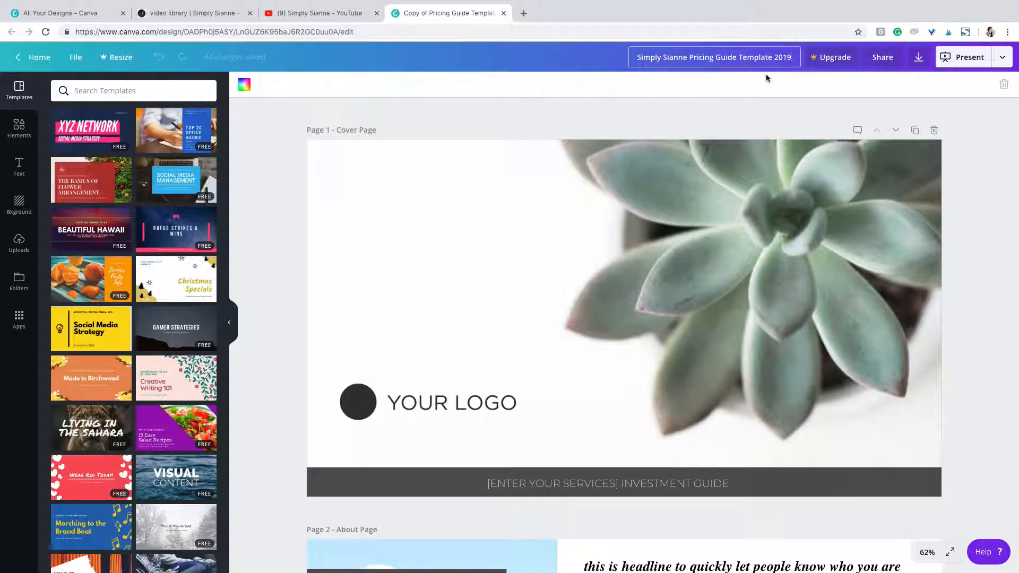
{"action": "key", "text": "Return"}
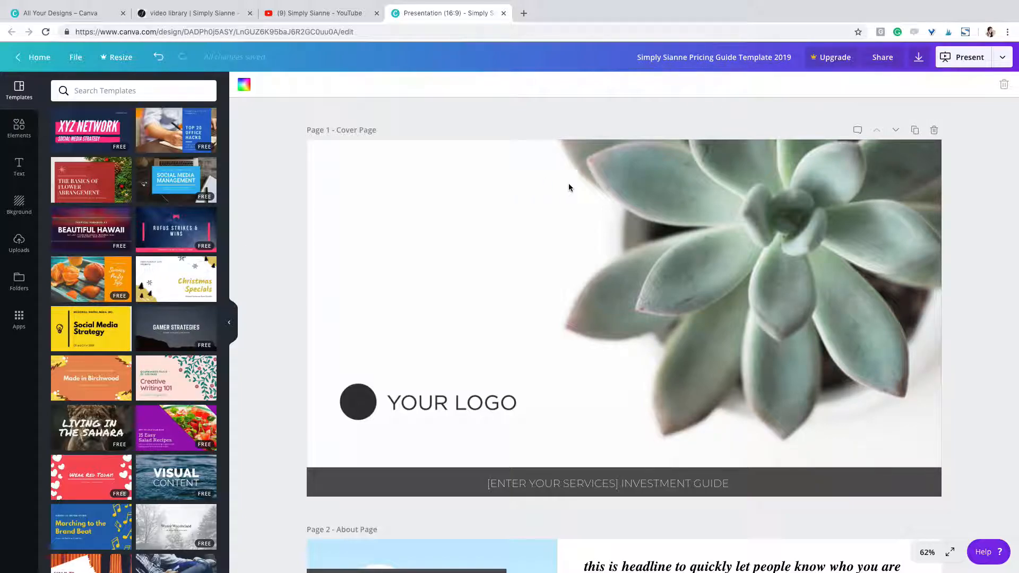
Scale the succulent photo on the cover page down to roughly the width of the page
{"action": "scroll", "coordinate": [667, 204], "scroll_direction": "down", "scroll_amount": 1}
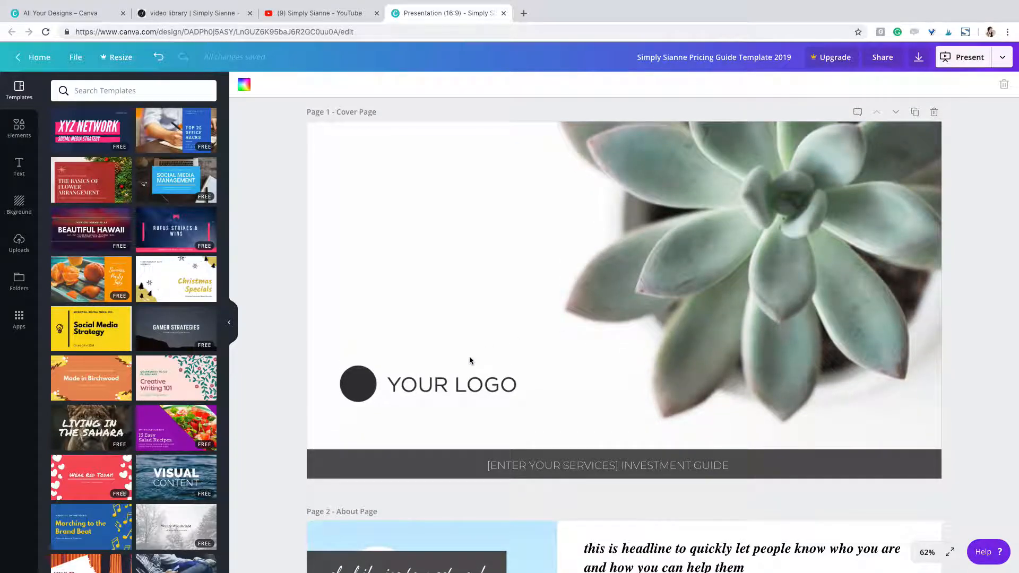
{"action": "scroll", "coordinate": [664, 362], "scroll_direction": "down", "scroll_amount": 2}
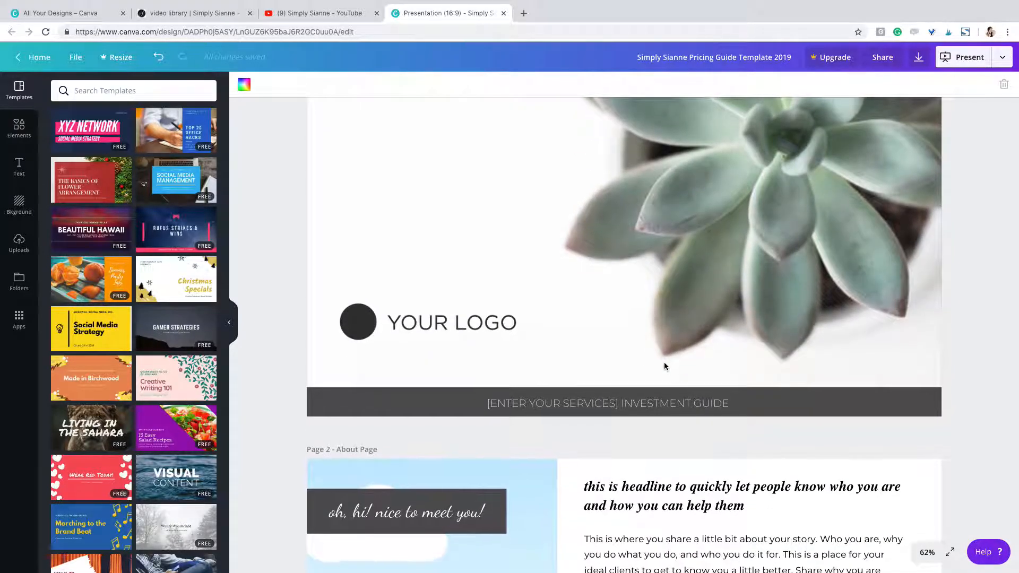
{"action": "scroll", "coordinate": [664, 363], "scroll_direction": "up", "scroll_amount": 2}
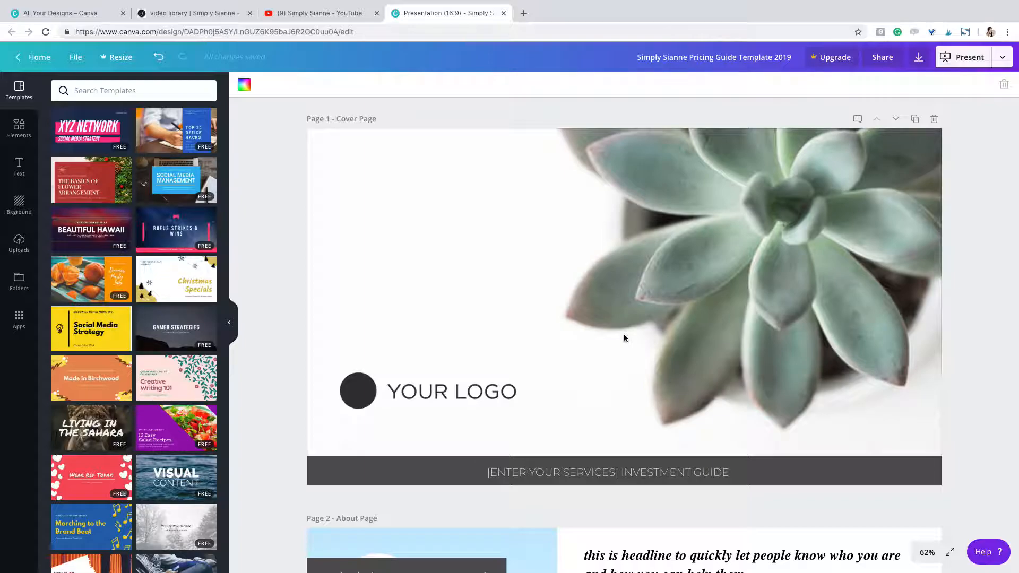
{"action": "left_click", "coordinate": [623, 338]}
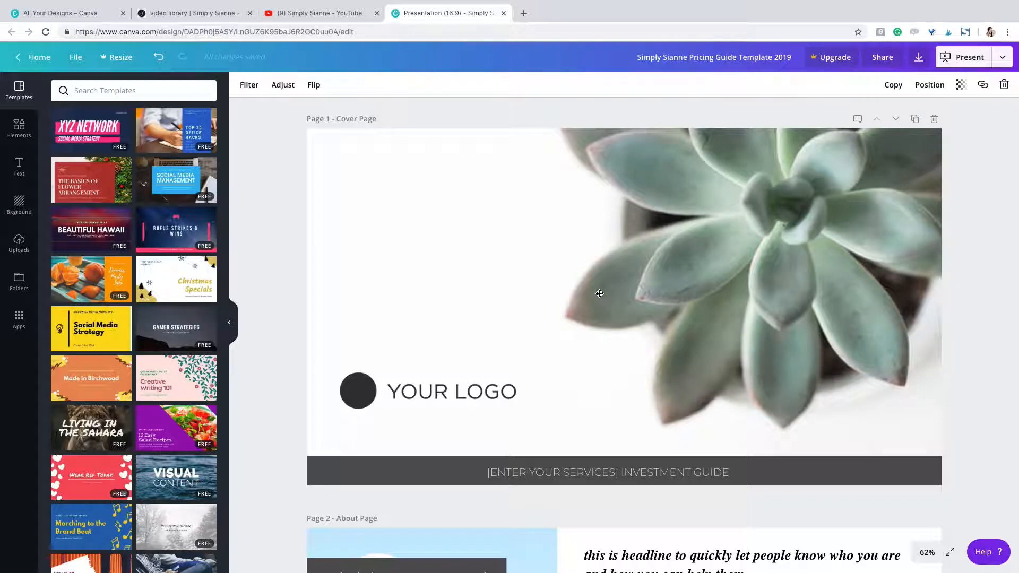
{"action": "scroll", "coordinate": [599, 293], "scroll_direction": "down", "scroll_amount": 5}
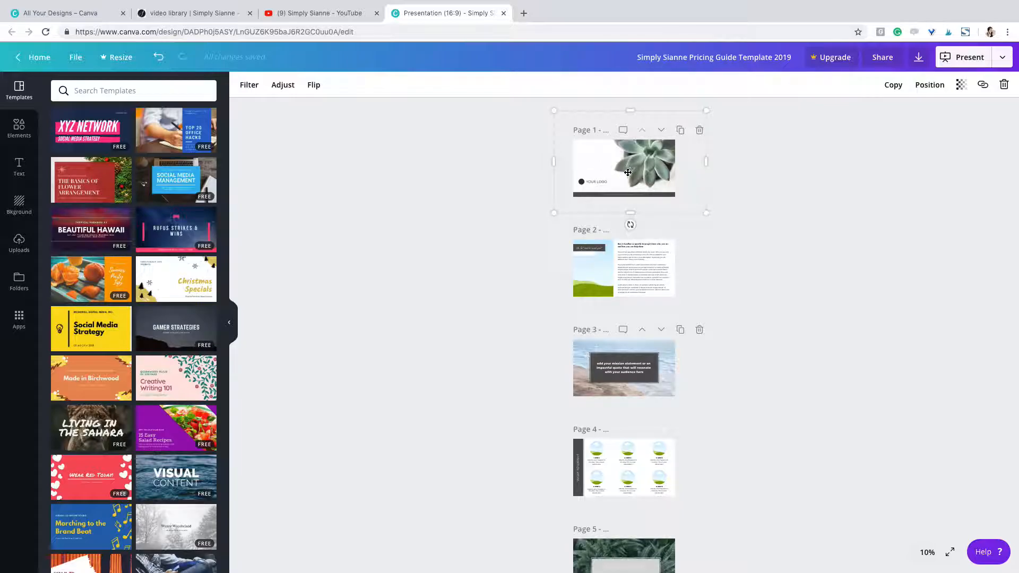
{"action": "left_click_drag", "start_coordinate": [704, 110], "coordinate": [655, 150]}
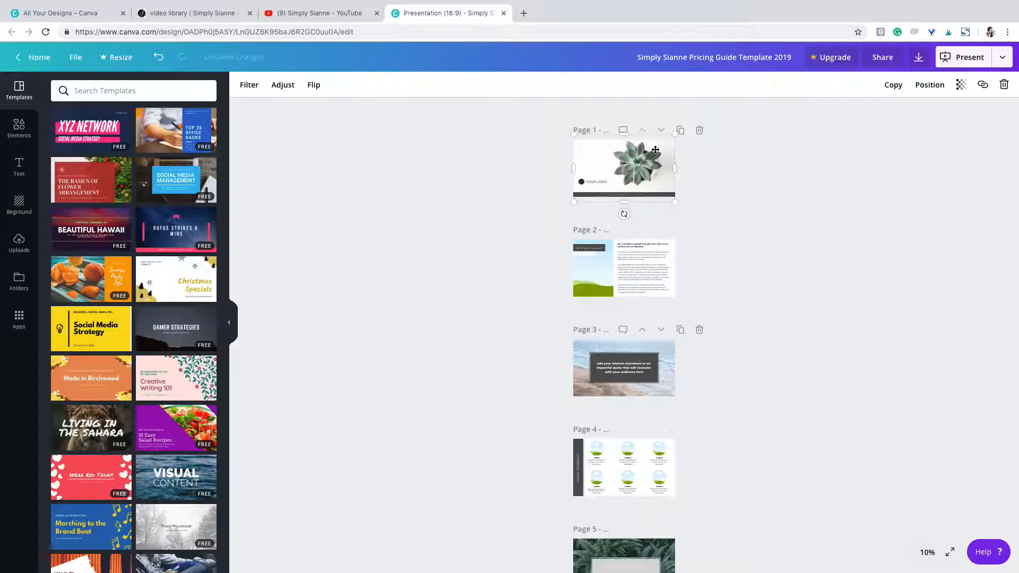
Stretch the succulent photo sideways so it extends past both side edges of the cover page
{"action": "key", "text": "super+plus"}
{"action": "key", "text": "super+plus"}
{"action": "scroll", "coordinate": [655, 149], "scroll_direction": "up", "scroll_amount": 7}
{"action": "scroll", "coordinate": [655, 150], "scroll_direction": "up", "scroll_amount": 3}
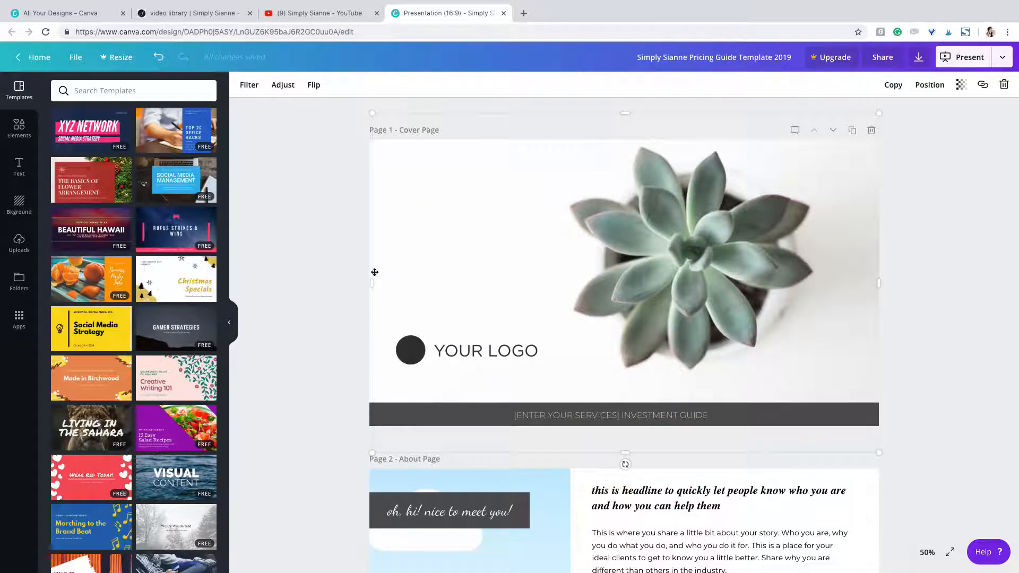
{"action": "left_click_drag", "start_coordinate": [369, 280], "coordinate": [353, 279]}
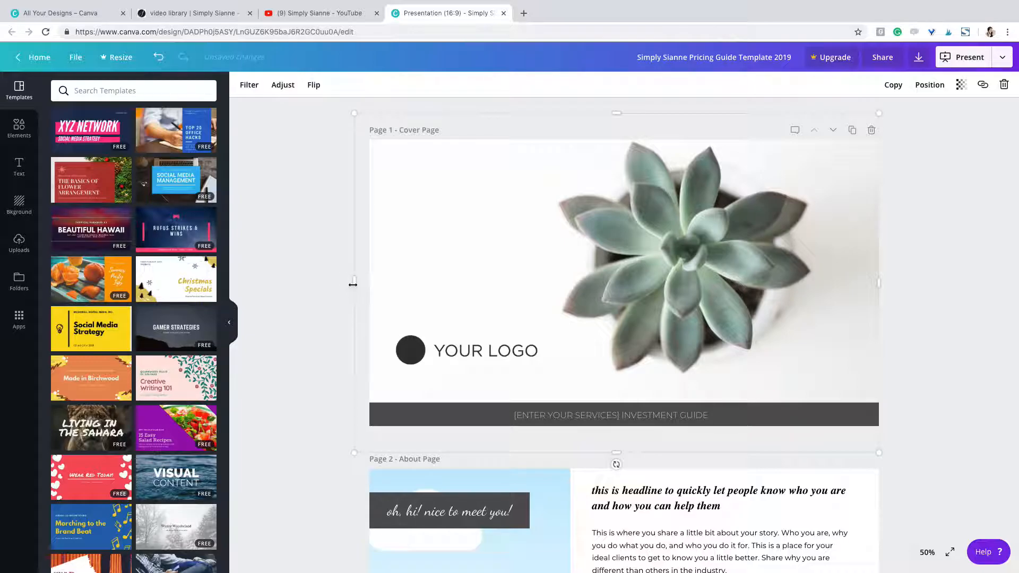
{"action": "left_click_drag", "start_coordinate": [879, 281], "coordinate": [899, 278]}
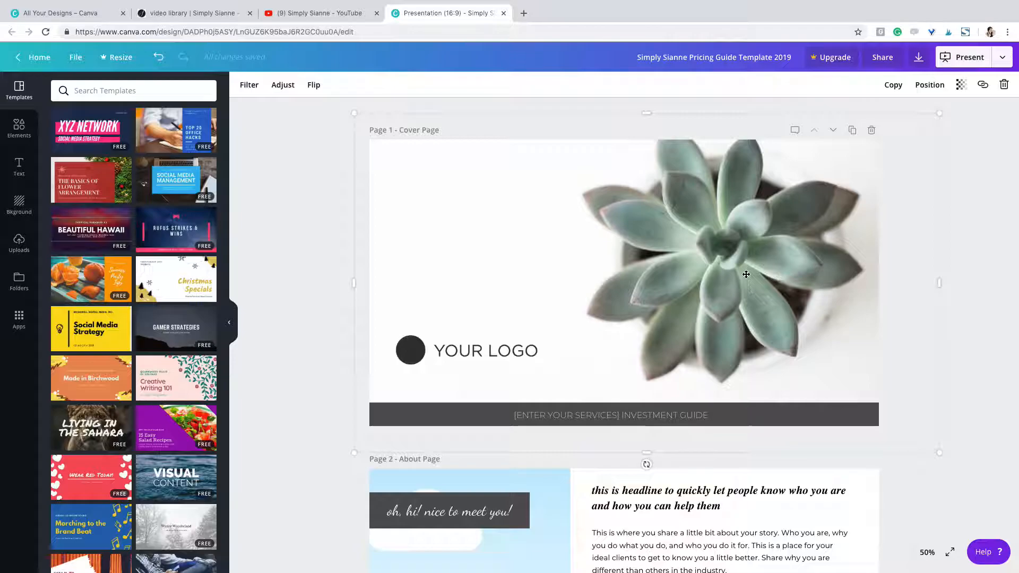
Delete the succulent photo from the cover page, try the green leaves background and replace it with the beach shoreline background
{"action": "key", "text": "Delete"}
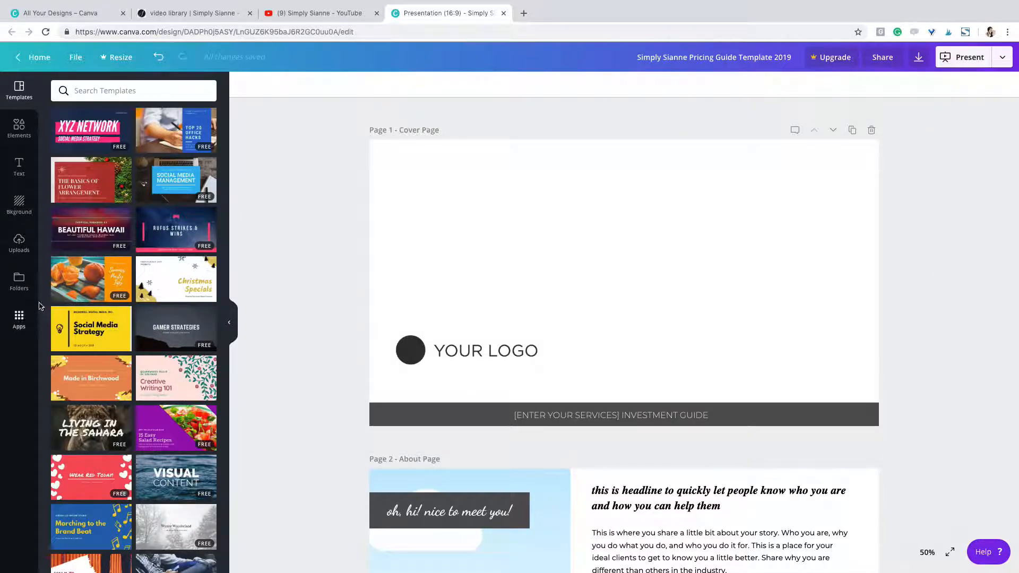
{"action": "left_click", "coordinate": [19, 243]}
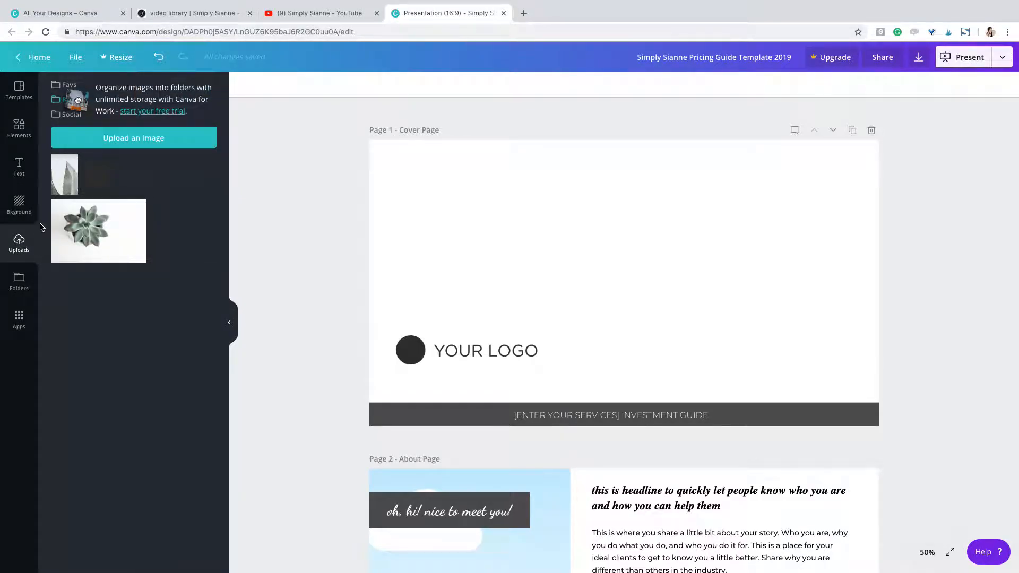
{"action": "left_click", "coordinate": [16, 203]}
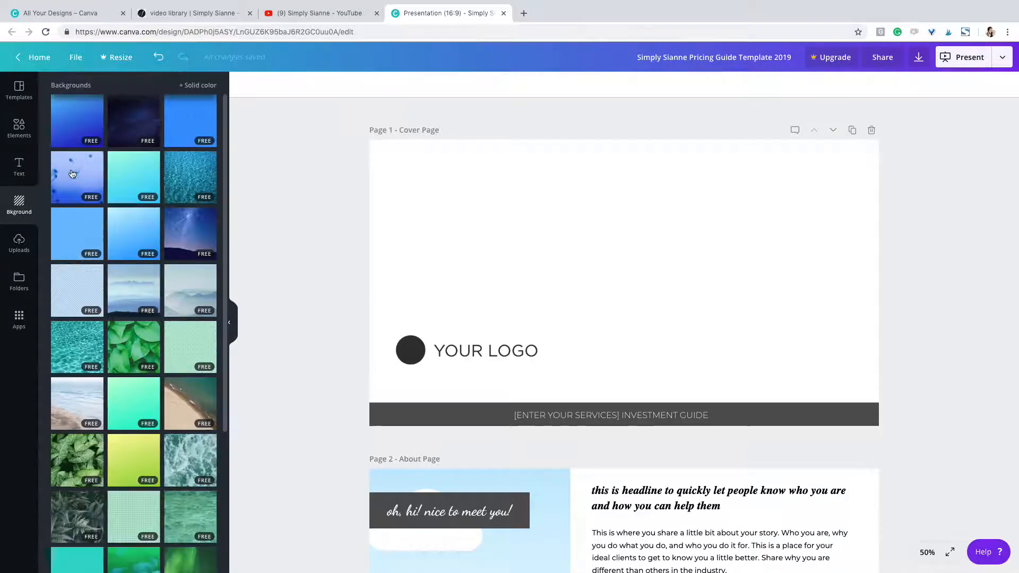
{"action": "scroll", "coordinate": [157, 344], "scroll_direction": "down", "scroll_amount": 1}
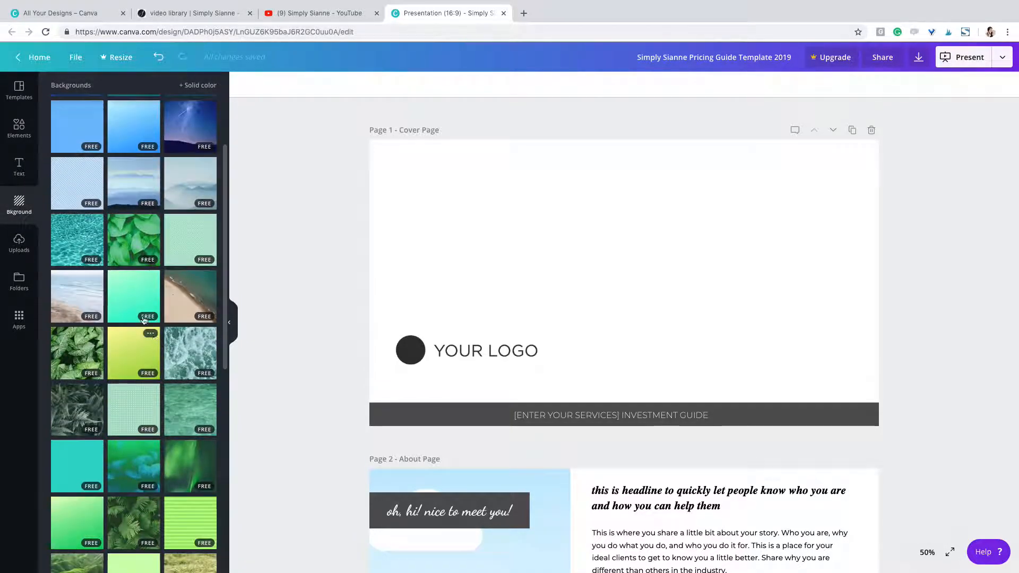
{"action": "left_click", "coordinate": [127, 247]}
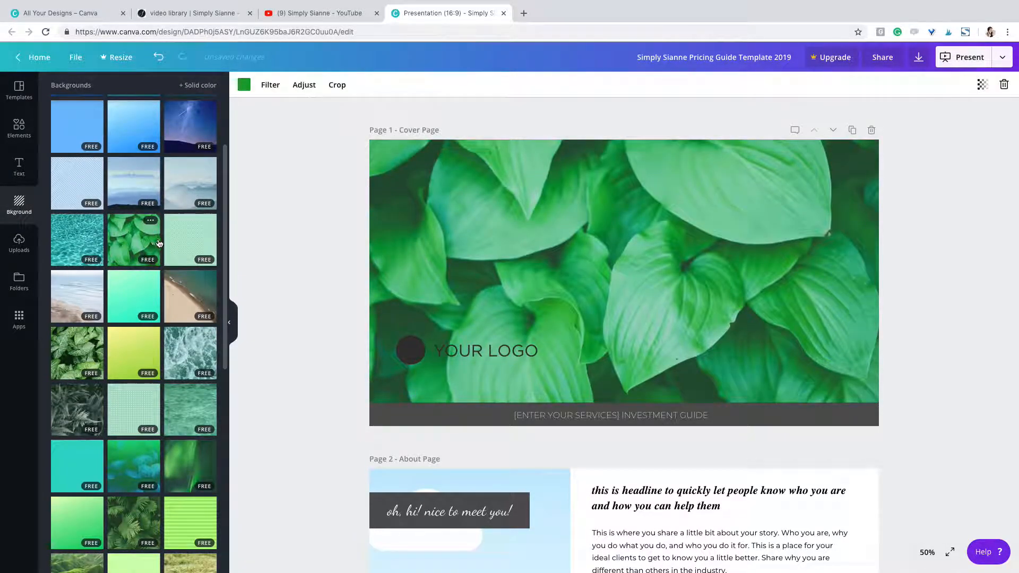
{"action": "left_click", "coordinate": [88, 299]}
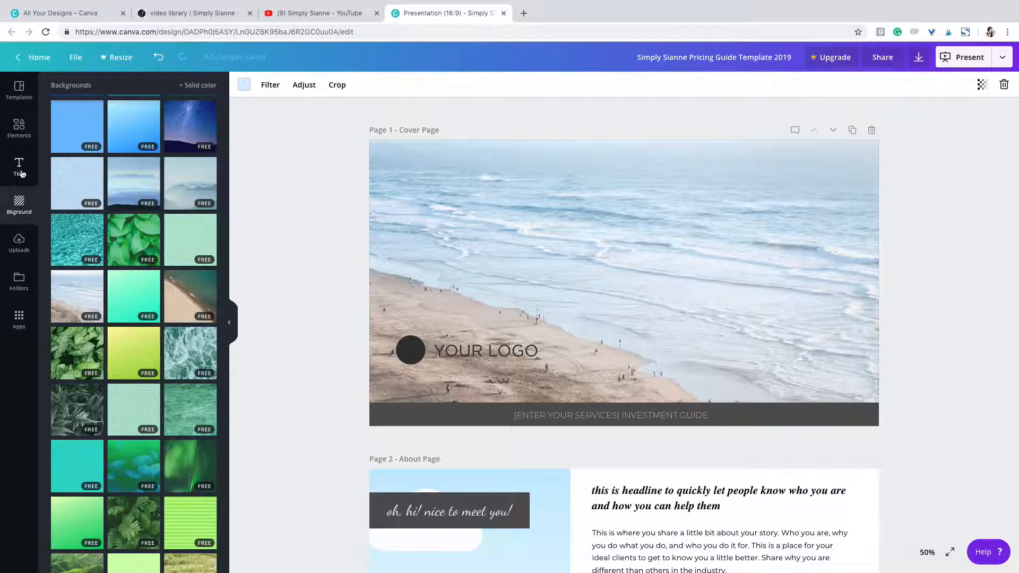
Add the free photo of a laptop and notebook and enlarge it to about 2,080 px wide, covering the whole cover page
{"action": "scroll", "coordinate": [74, 207], "scroll_direction": "up", "scroll_amount": 3}
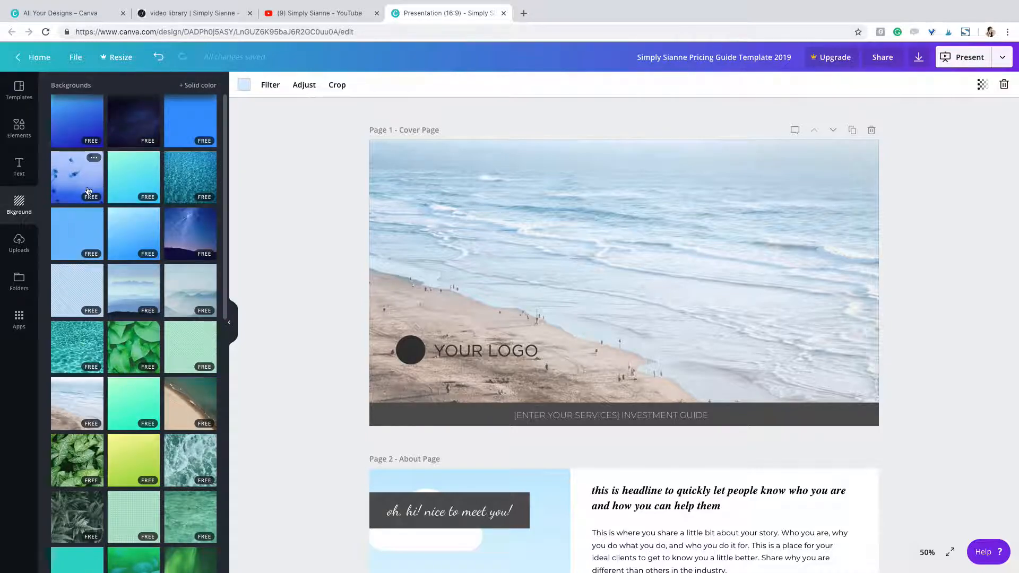
{"action": "left_click", "coordinate": [24, 134]}
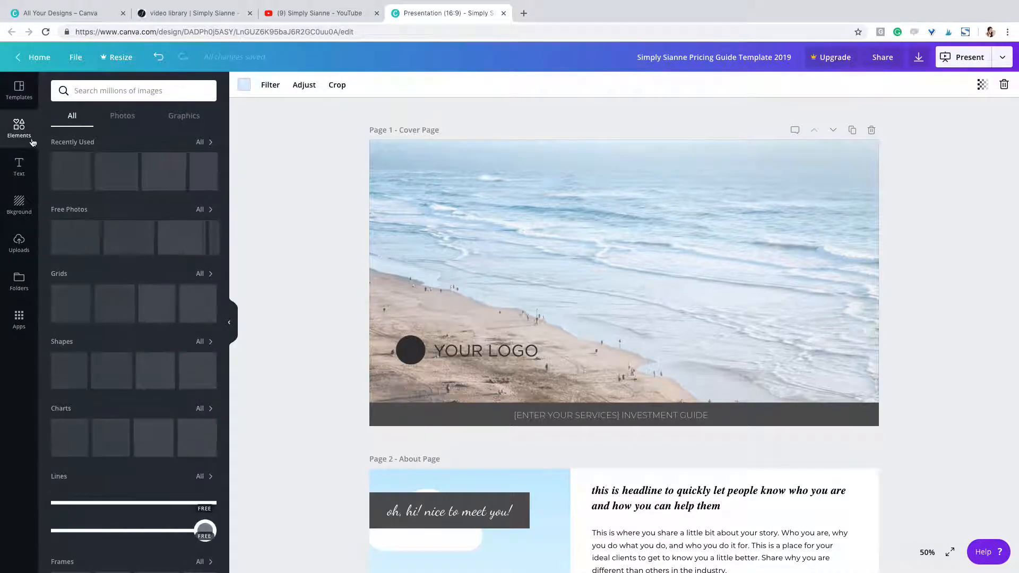
{"action": "left_click", "coordinate": [207, 213]}
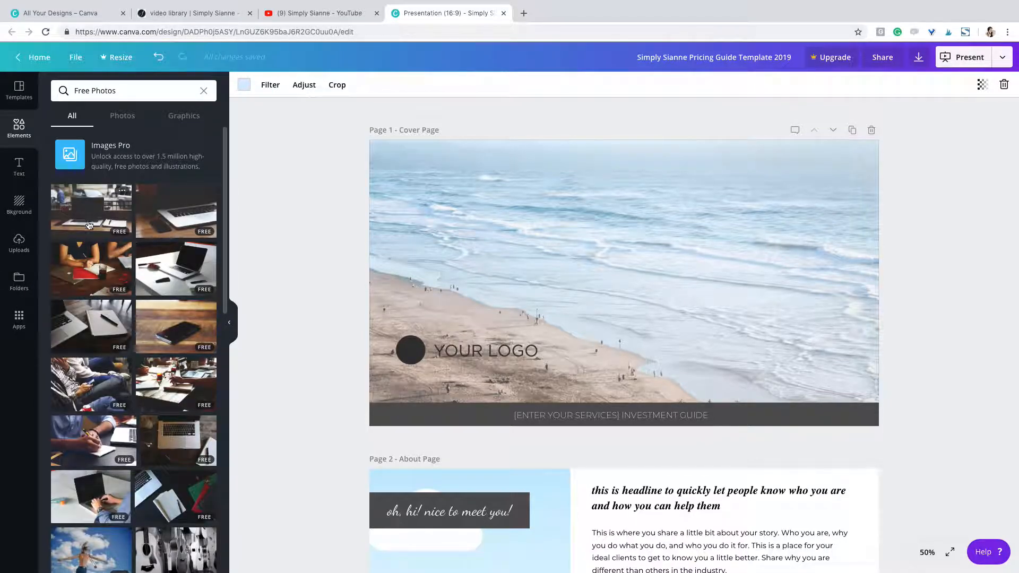
{"action": "left_click", "coordinate": [88, 322]}
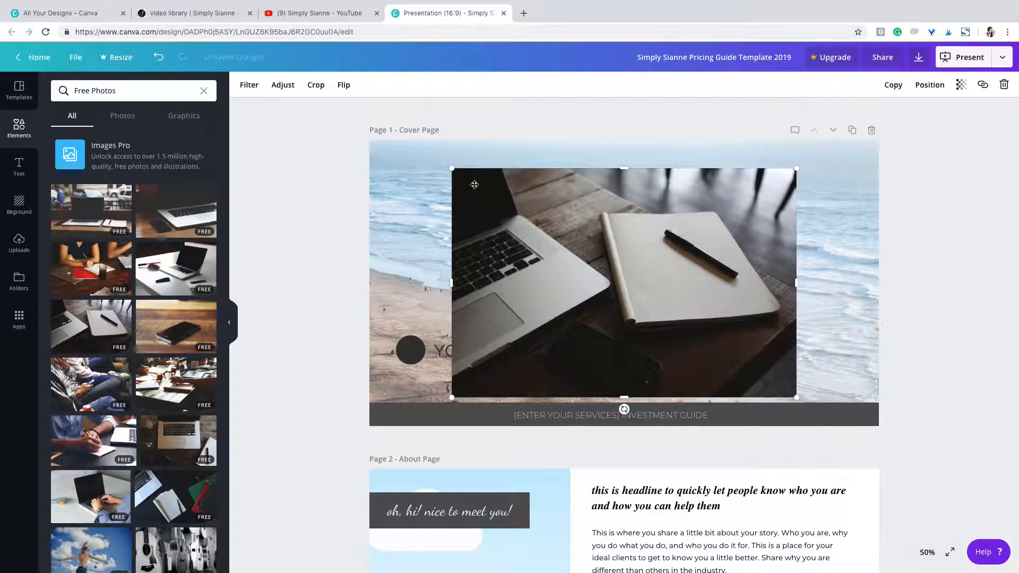
{"action": "left_click_drag", "start_coordinate": [453, 170], "coordinate": [360, 108]}
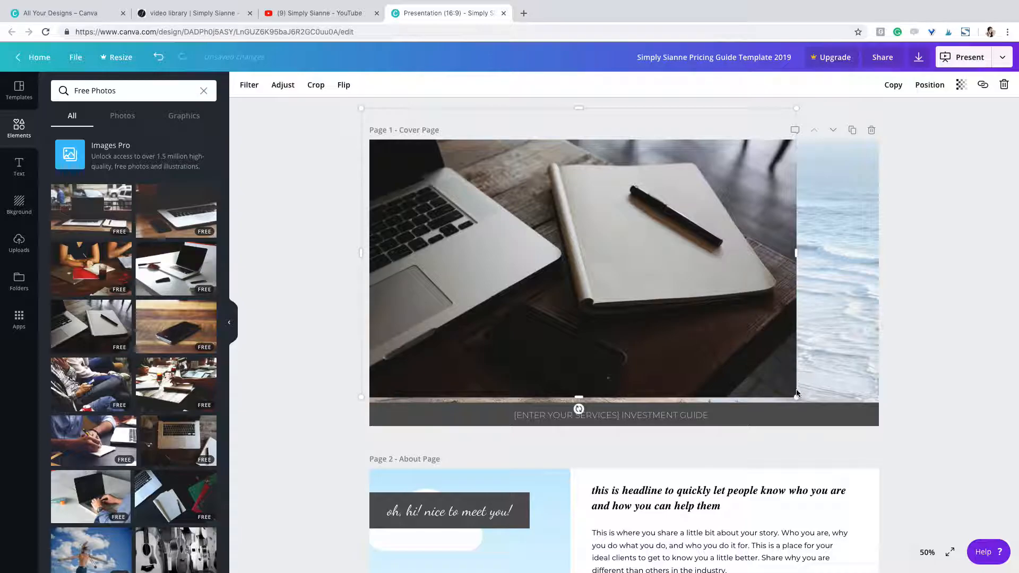
{"action": "left_click_drag", "start_coordinate": [795, 395], "coordinate": [925, 444]}
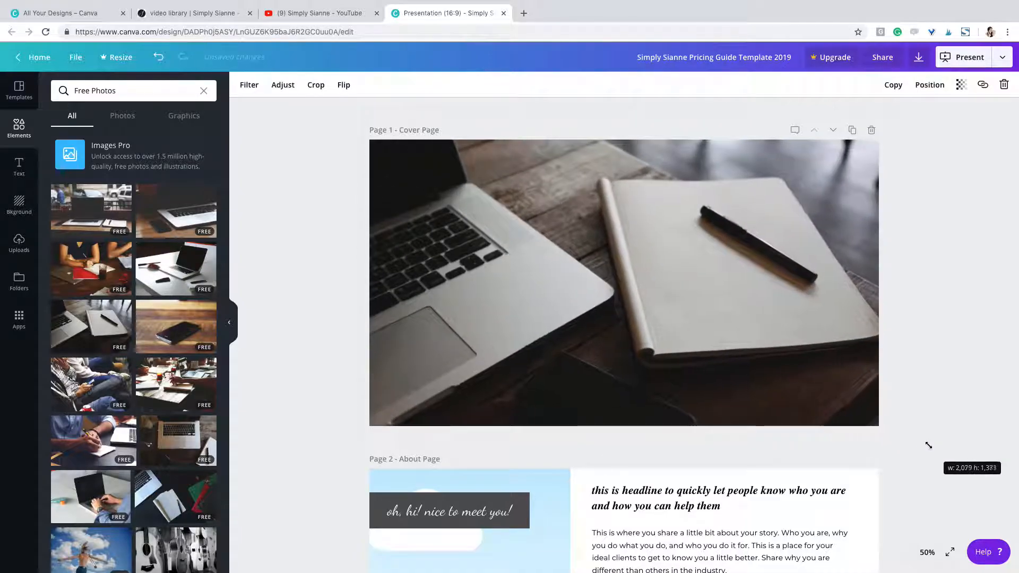
{"action": "mouse_move", "coordinate": [548, 264]}
{"action": "left_mouse_down"}
{"action": "mouse_move", "coordinate": [586, 277]}
{"action": "mouse_move", "coordinate": [560, 273]}
{"action": "left_mouse_up"}
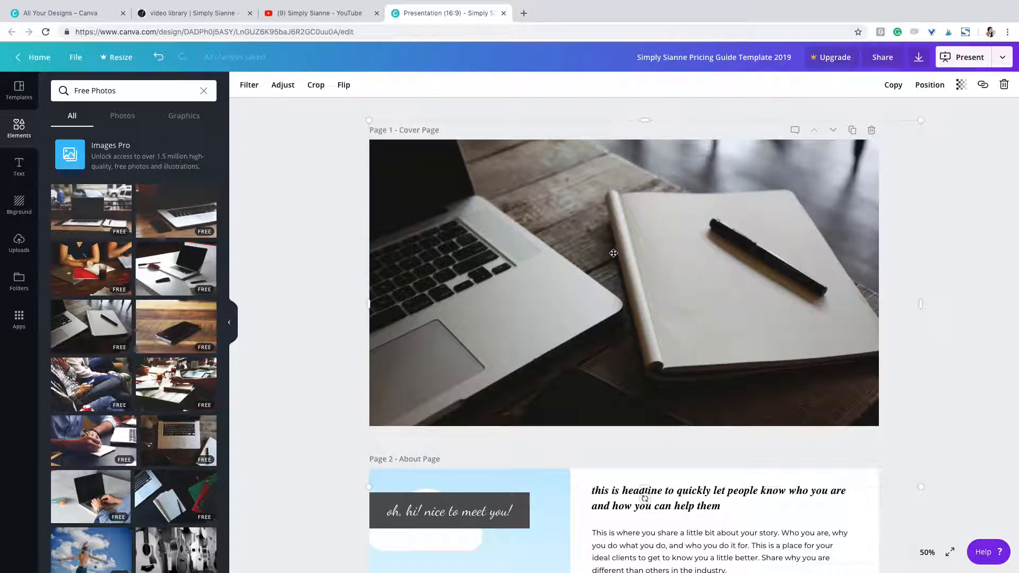
Send the laptop photo to the back, behind the cover page's logo and services banner
{"action": "left_click", "coordinate": [932, 86]}
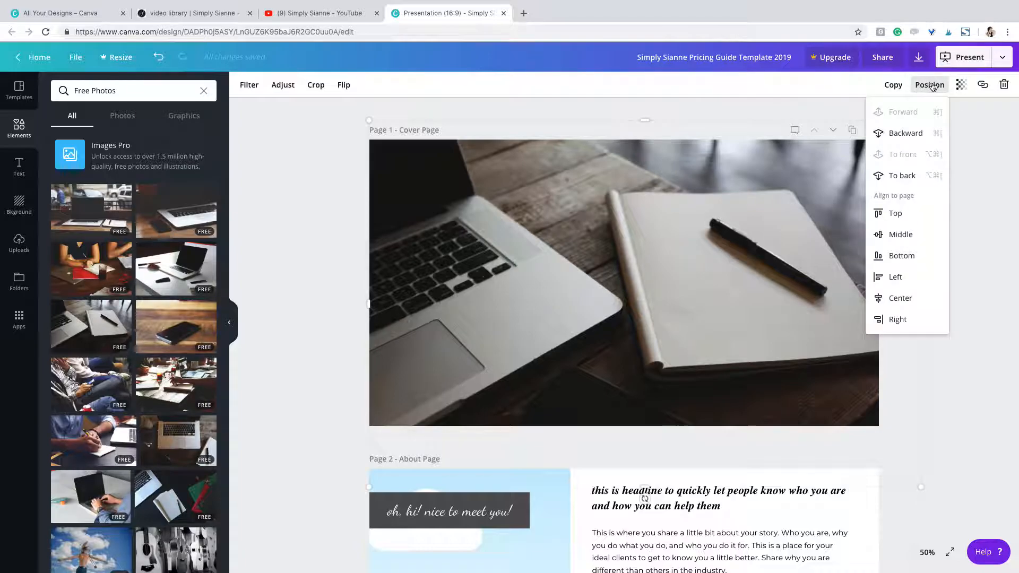
{"action": "left_click", "coordinate": [905, 180]}
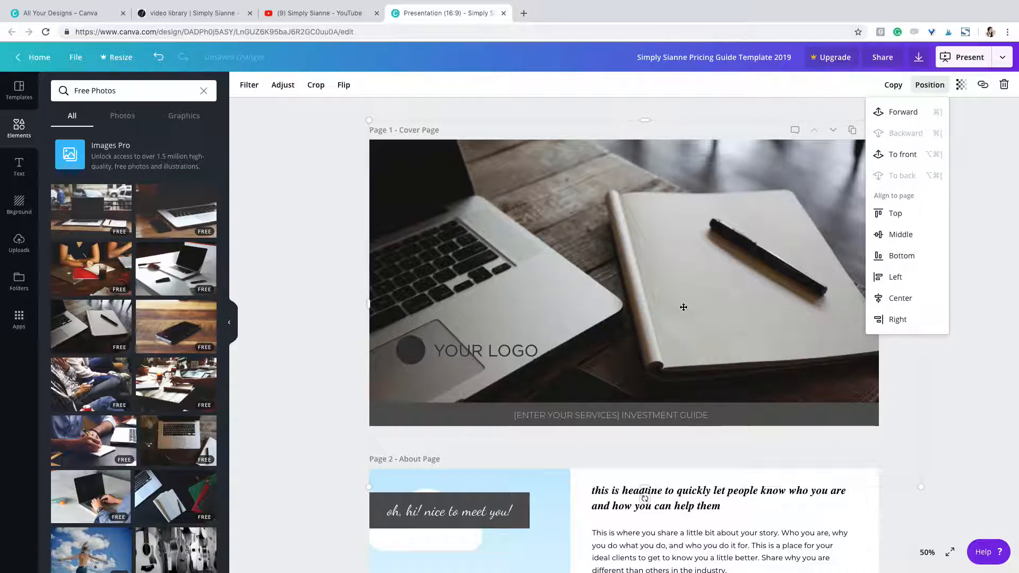
{"action": "left_click", "coordinate": [947, 394]}
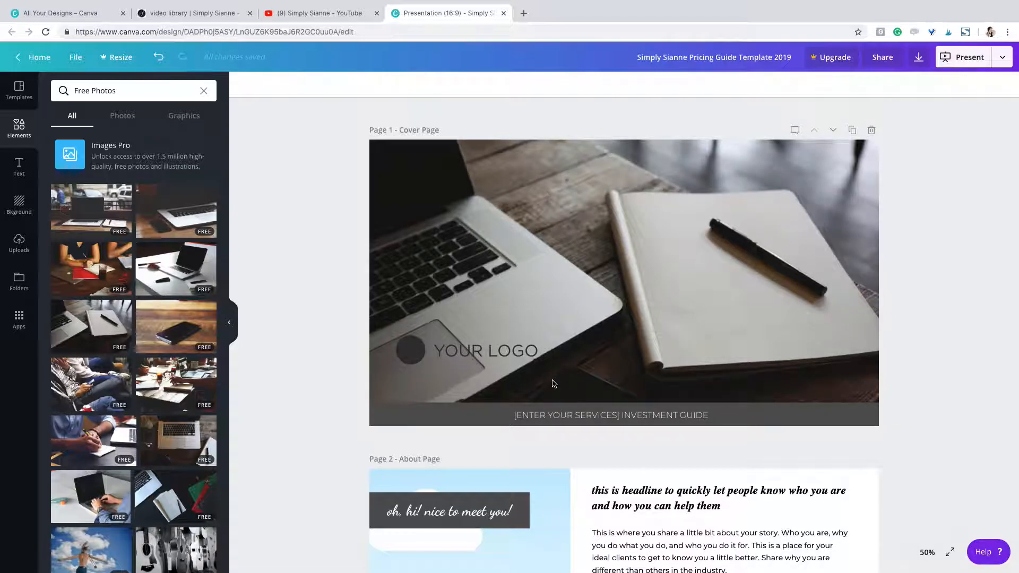
Undo sending the laptop photo to the back and its last move
{"action": "left_click", "coordinate": [626, 292]}
{"action": "key", "text": "ctrl+z"}
{"action": "left_click", "coordinate": [159, 59]}
{"action": "left_click", "coordinate": [160, 62]}
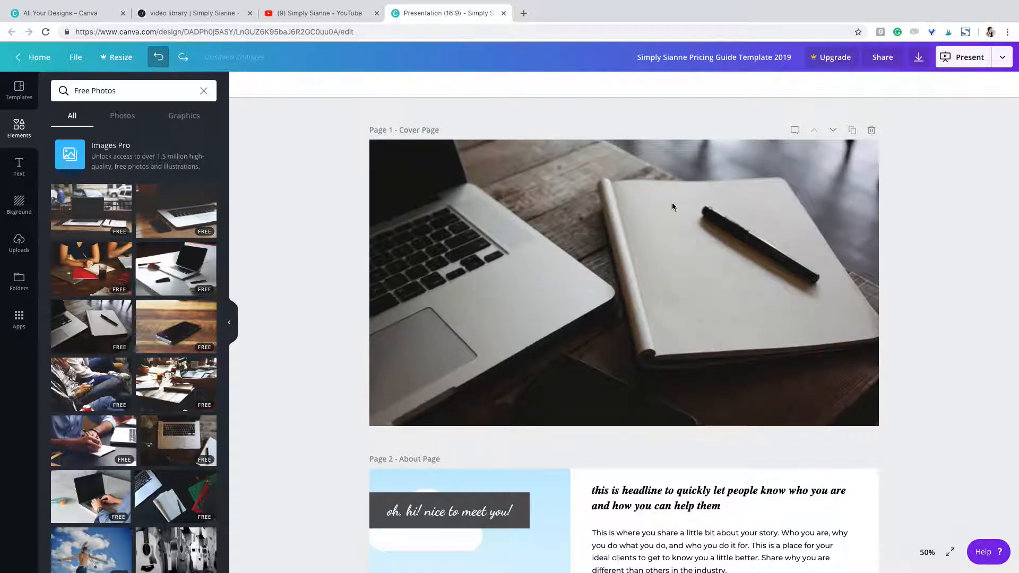
Set the transparency of the enlarged laptop photo on the cover page to 50
{"action": "left_click", "coordinate": [766, 214]}
{"action": "left_click_drag", "start_coordinate": [754, 201], "coordinate": [755, 205]}
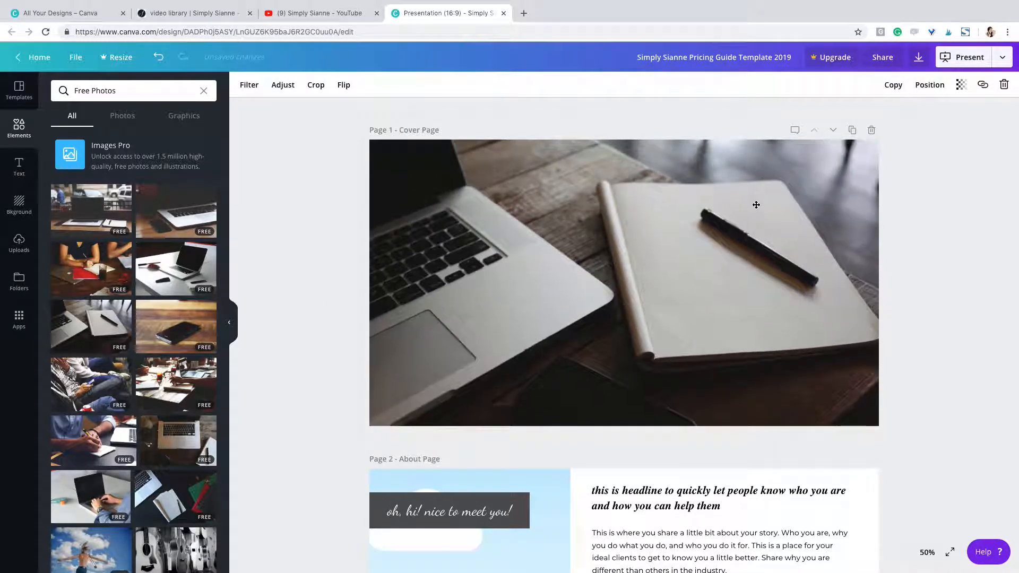
{"action": "left_click", "coordinate": [962, 85]}
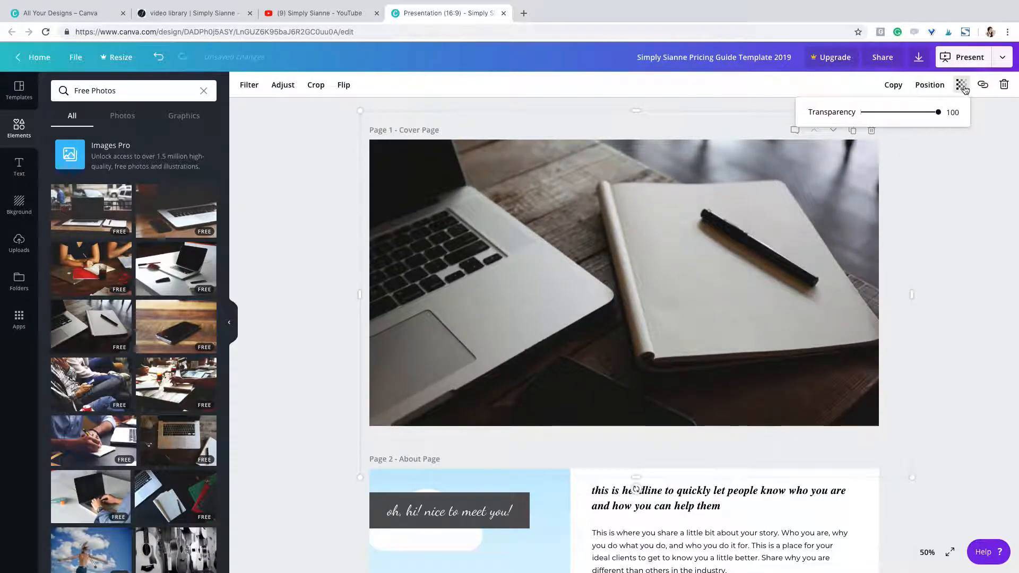
{"action": "left_click_drag", "start_coordinate": [937, 112], "coordinate": [909, 113]}
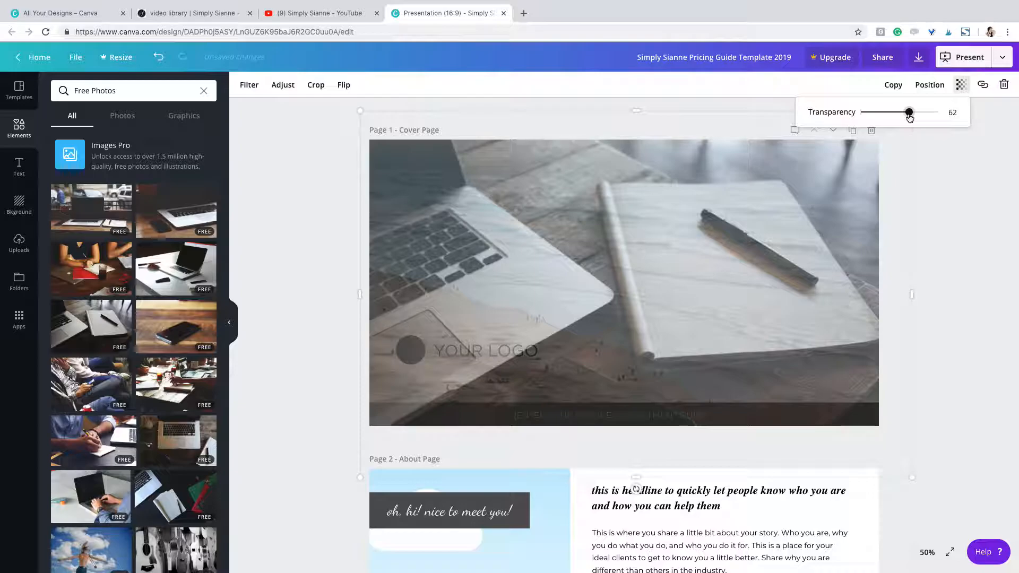
{"action": "left_click_drag", "start_coordinate": [908, 118], "coordinate": [902, 116]}
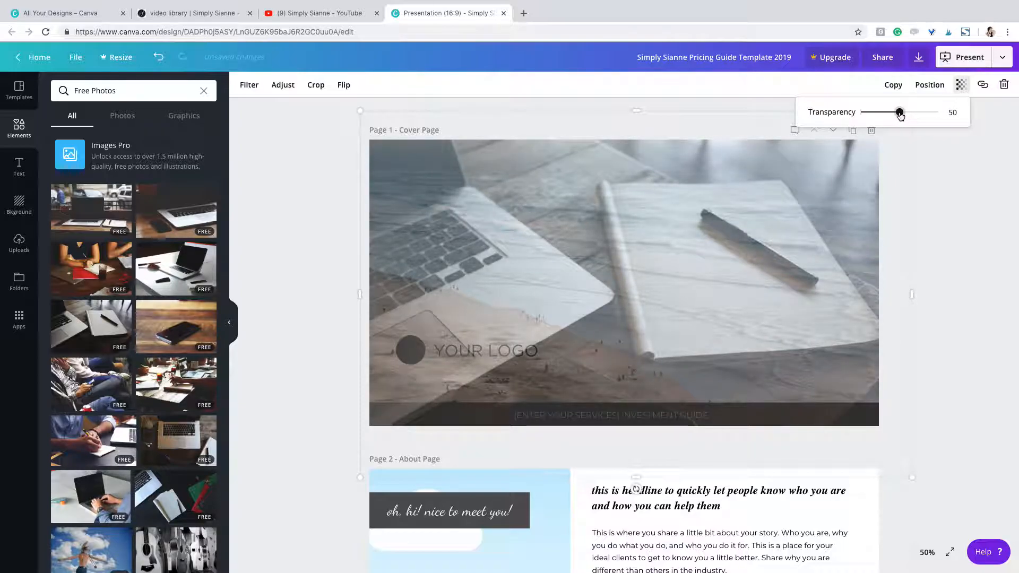
{"action": "left_click", "coordinate": [960, 85]}
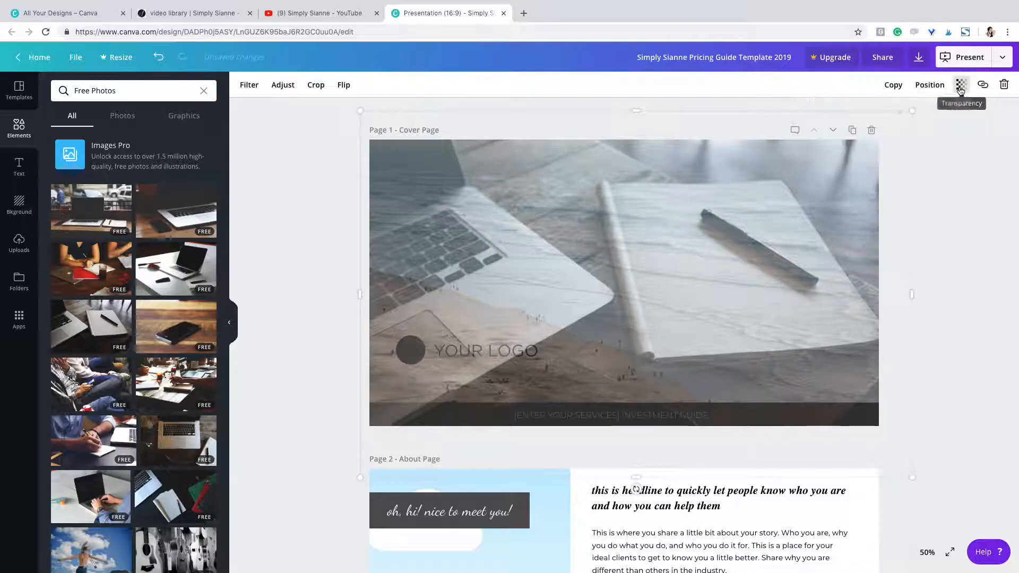
Send the semi-transparent laptop photo to the back, behind the cover page's logo and services banner
{"action": "left_click", "coordinate": [929, 85]}
{"action": "left_click", "coordinate": [923, 175]}
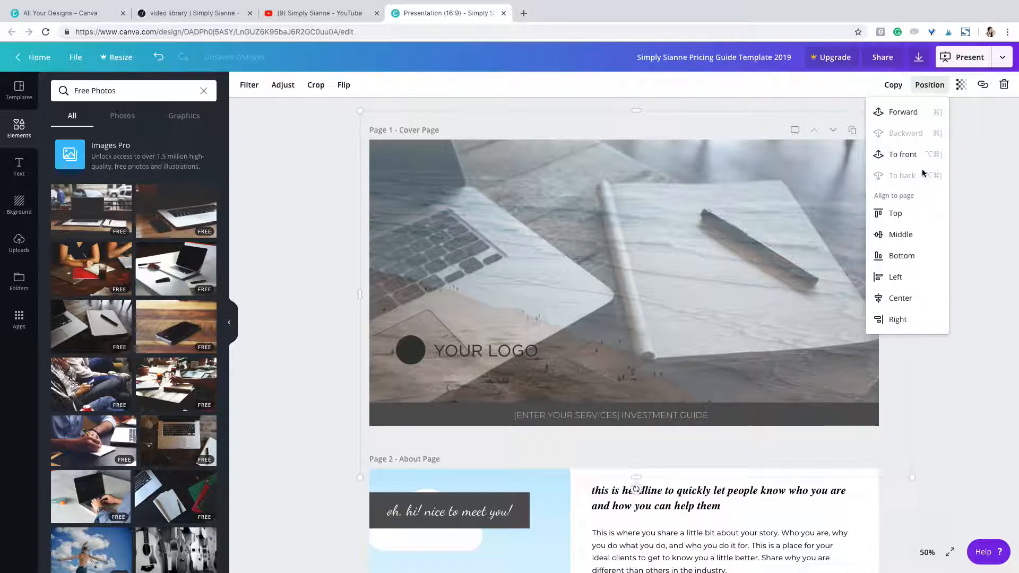
{"action": "left_click", "coordinate": [290, 204]}
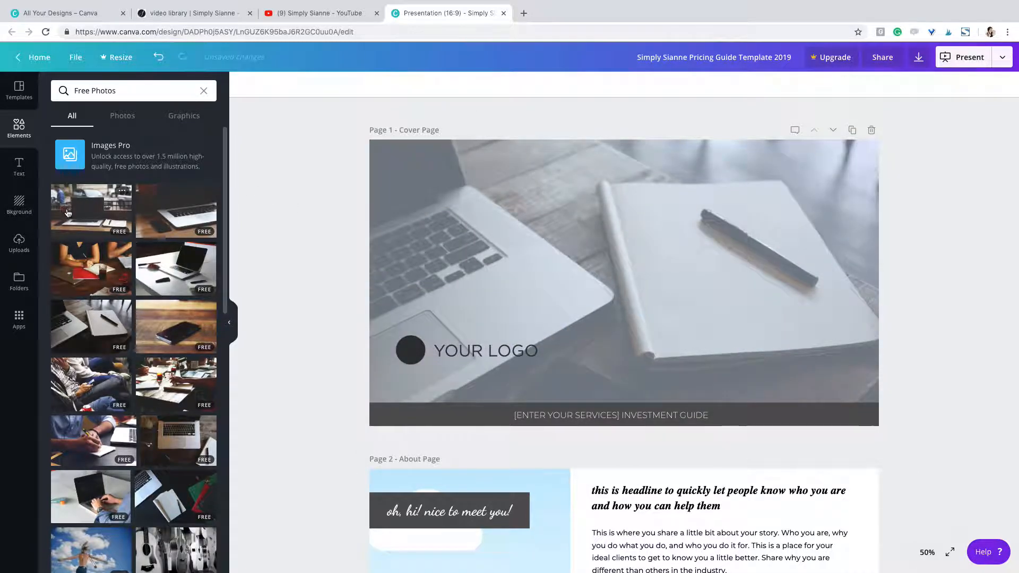
Replace the cover page's background with solid white from the document colors
{"action": "left_click", "coordinate": [19, 204]}
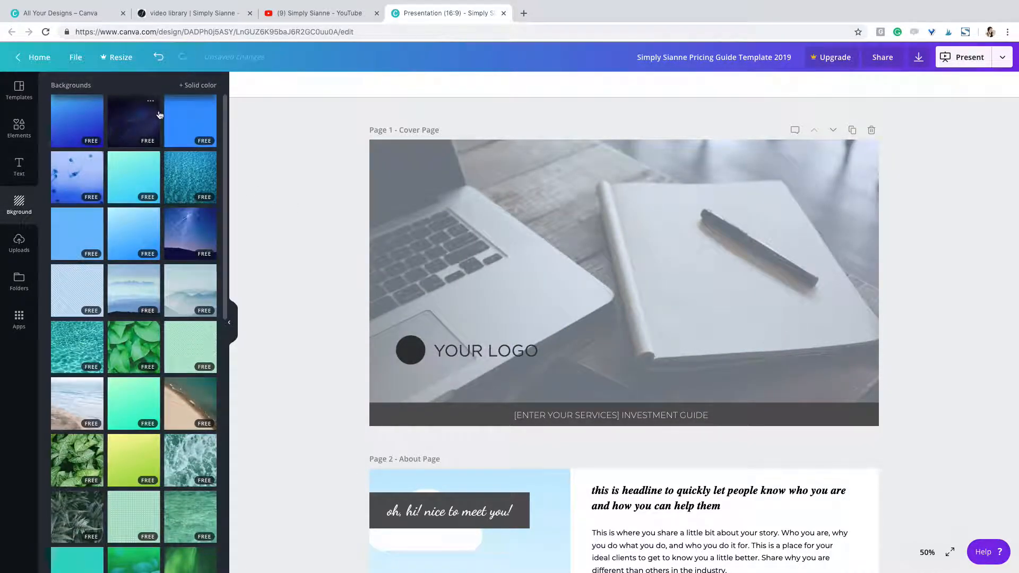
{"action": "left_click", "coordinate": [184, 86]}
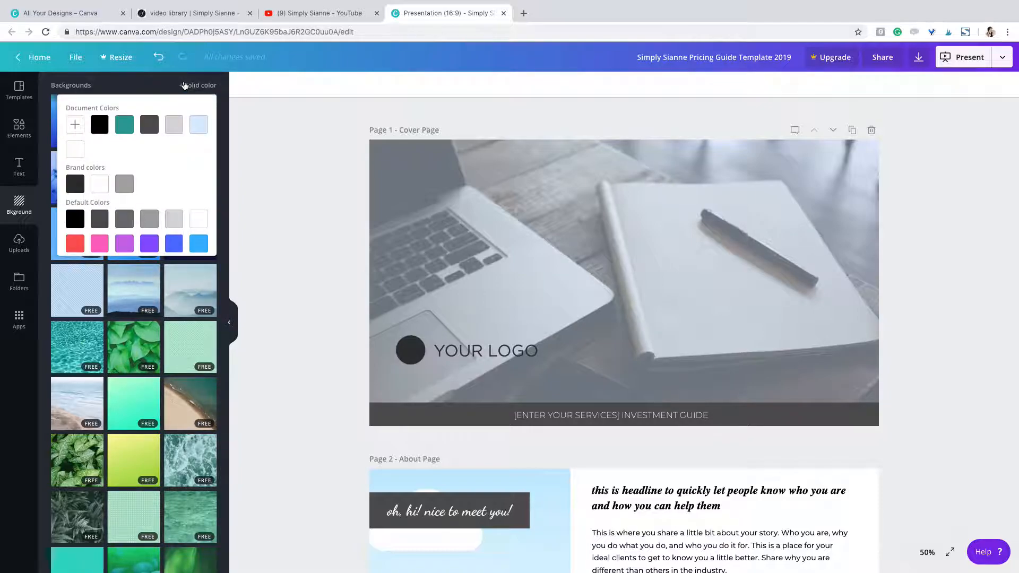
{"action": "left_click", "coordinate": [75, 149]}
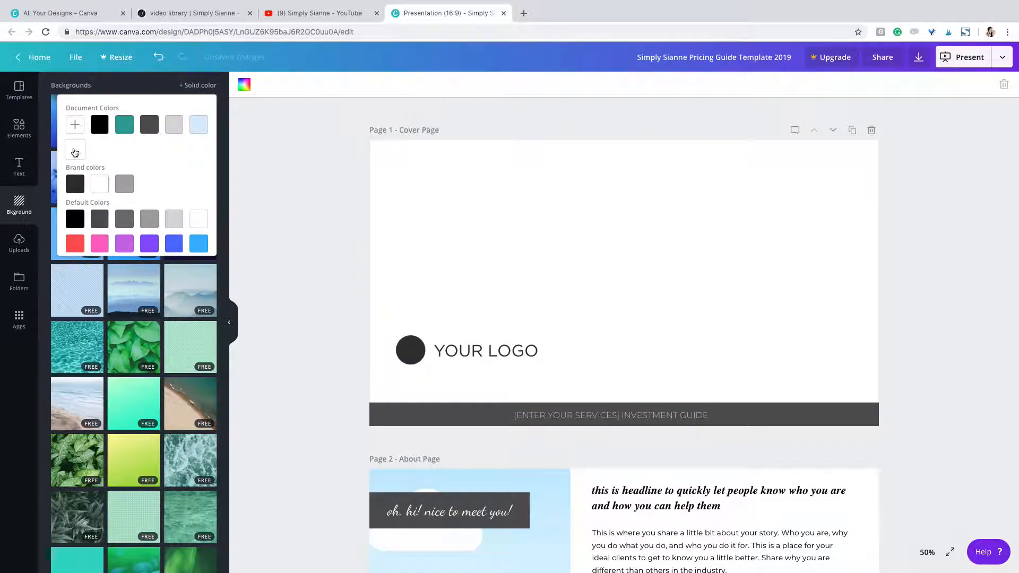
{"action": "left_click", "coordinate": [263, 168]}
{"action": "left_click", "coordinate": [800, 143]}
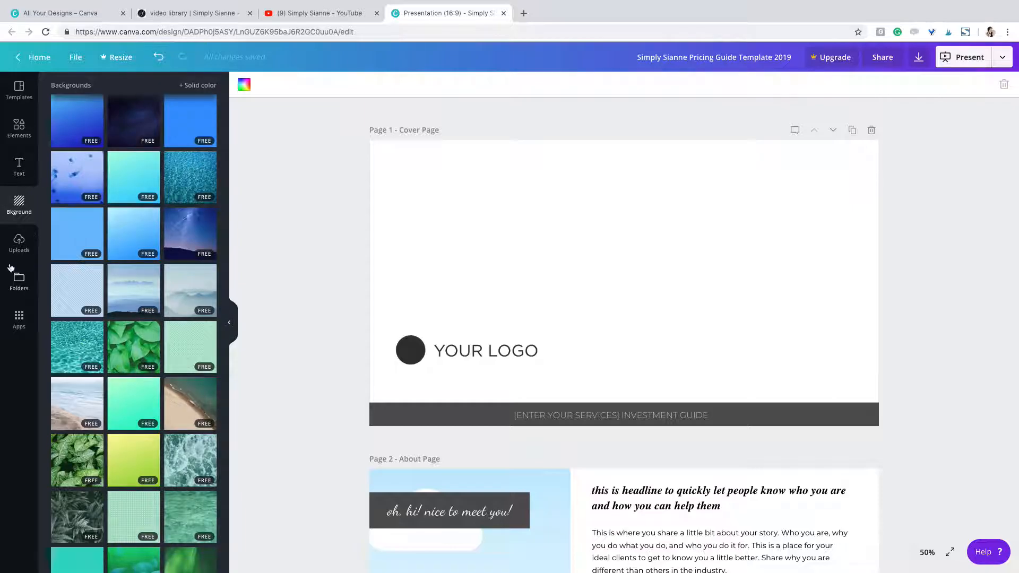
Try the free photo of an open laptop on a white desk on the cover page, enlarge it, and delete it
{"action": "left_click", "coordinate": [19, 128]}
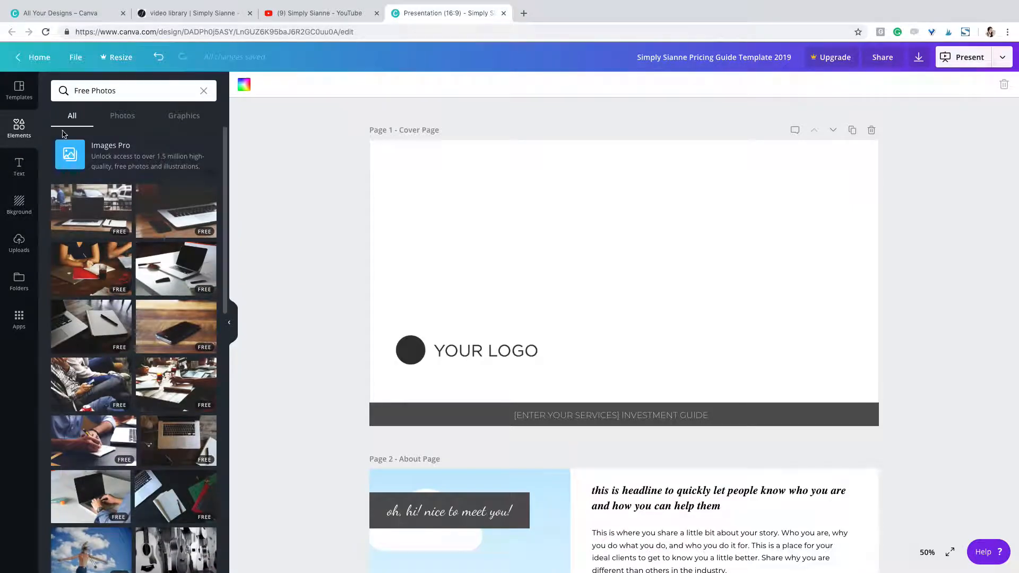
{"action": "left_click", "coordinate": [180, 267]}
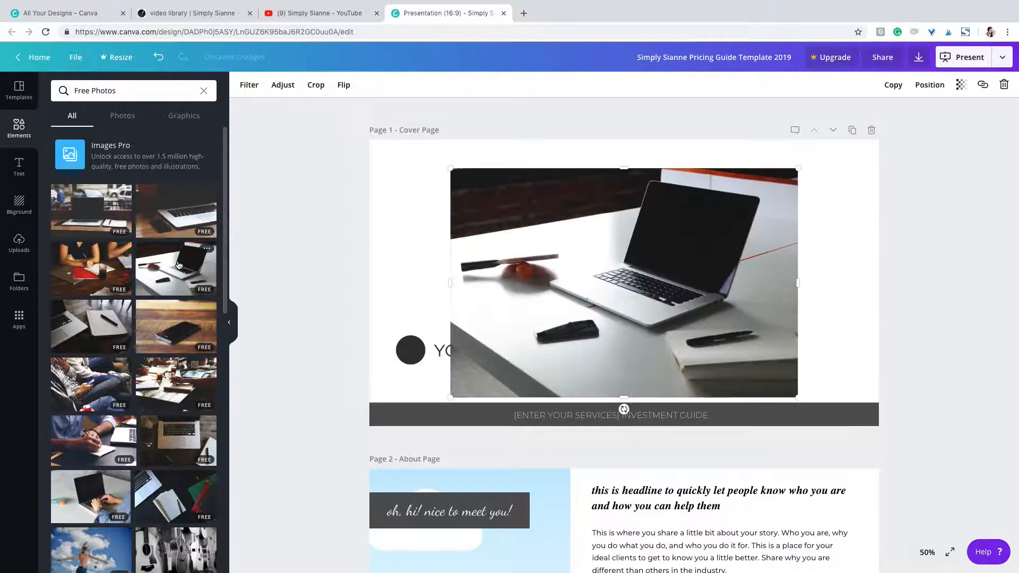
{"action": "left_click_drag", "start_coordinate": [796, 166], "coordinate": [865, 124]}
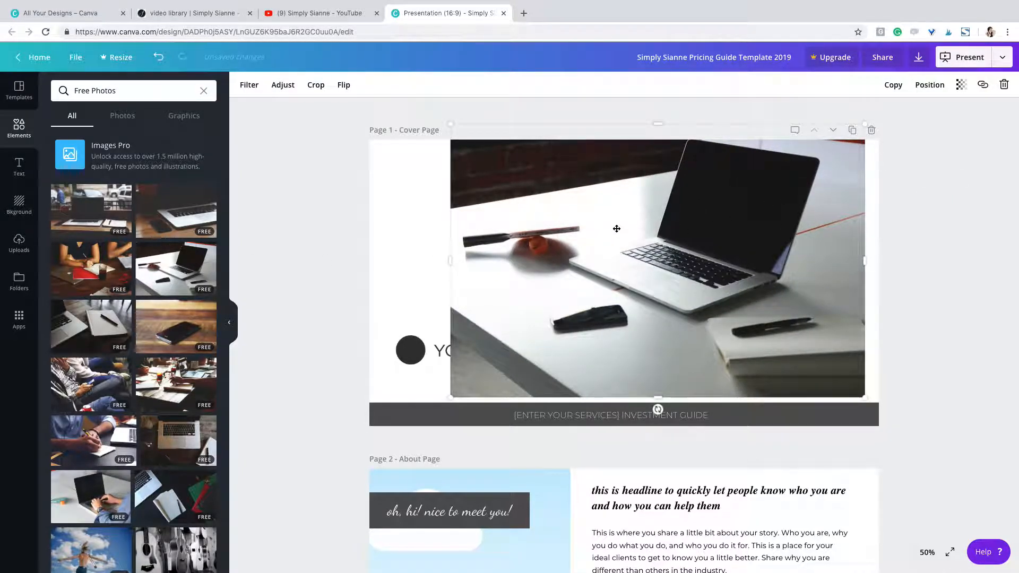
{"action": "key", "text": "Delete"}
Add the free photo of a laptop, notebook and pen and enlarge it to cover the whole cover page
{"action": "left_click", "coordinate": [92, 329]}
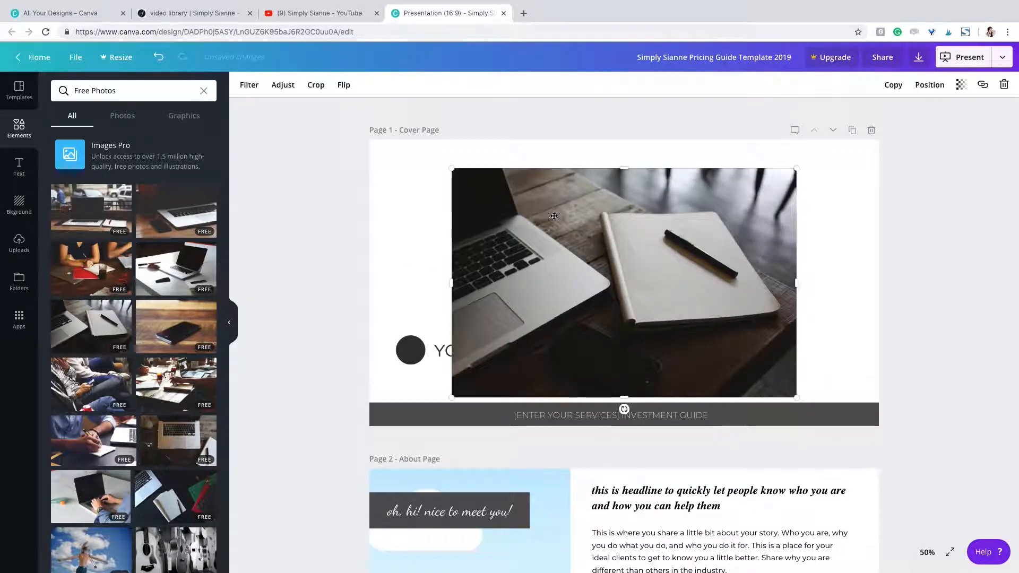
{"action": "left_click_drag", "start_coordinate": [451, 166], "coordinate": [368, 139]}
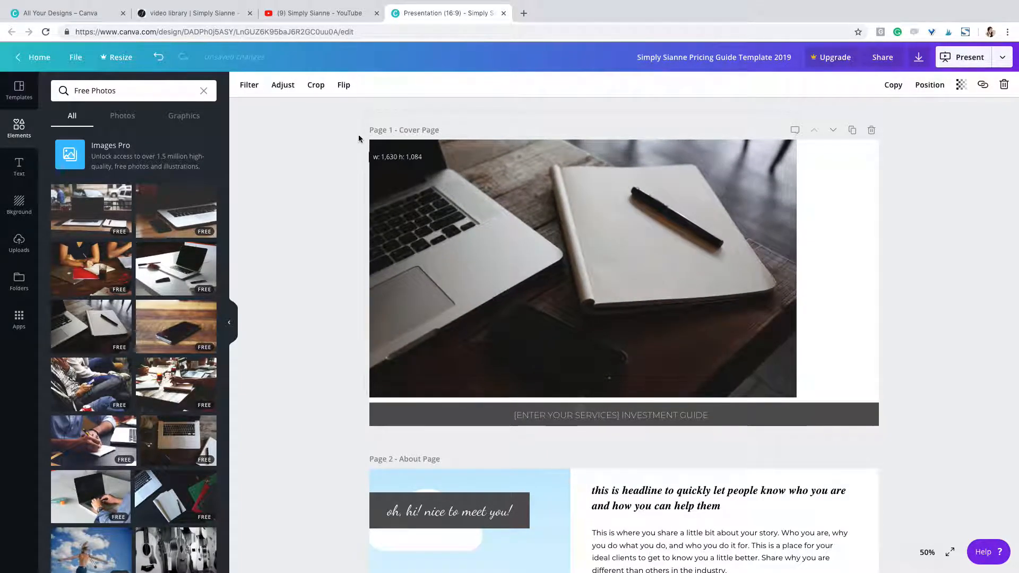
{"action": "left_click_drag", "start_coordinate": [796, 397], "coordinate": [899, 432]}
Set the laptop and notebook photo's transparency to 50 and send it to the back, behind the logo and banner
{"action": "left_click", "coordinate": [960, 91]}
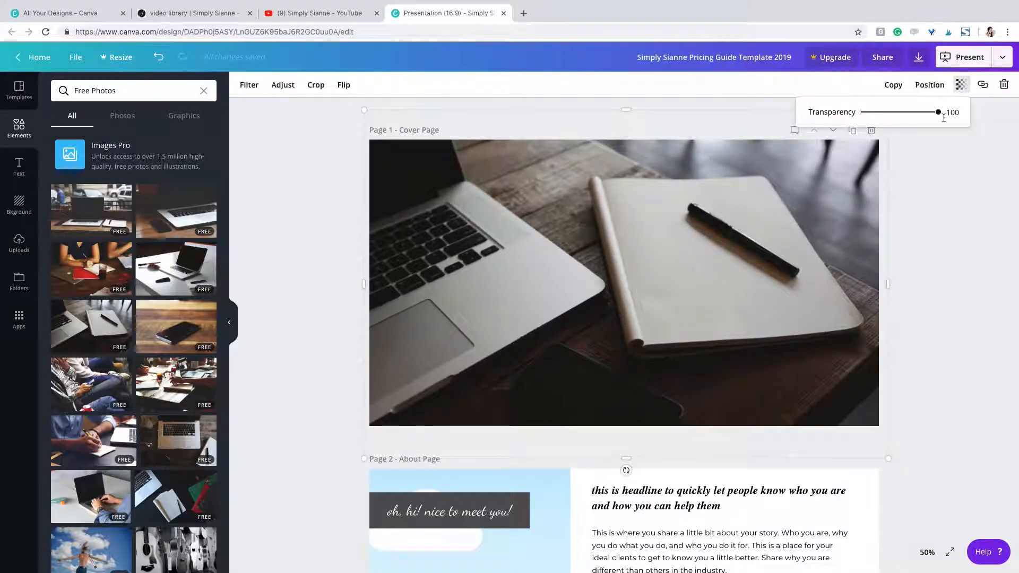
{"action": "type", "text": "50"}
{"action": "key", "text": "Return"}
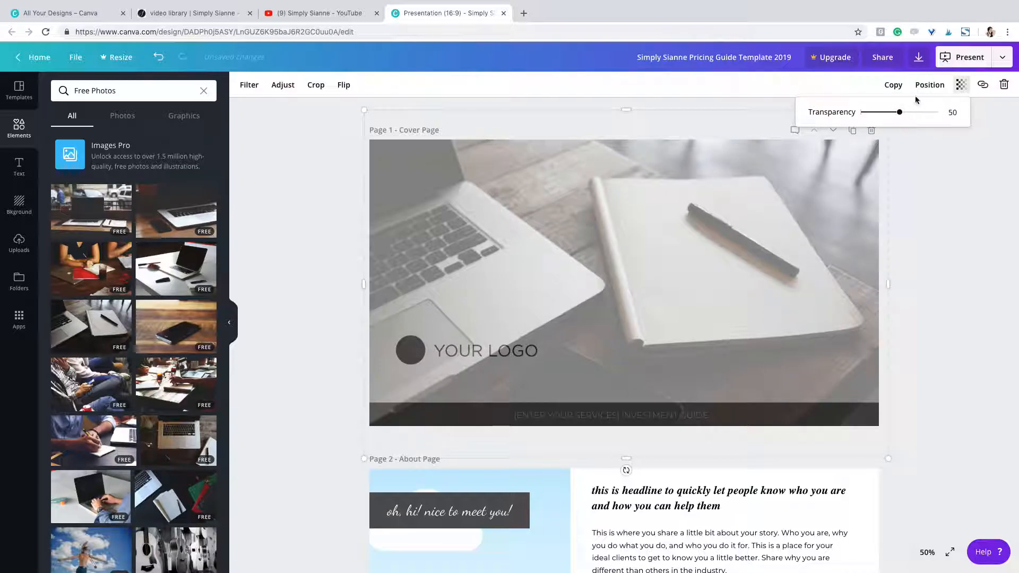
{"action": "left_click", "coordinate": [927, 85]}
{"action": "left_click", "coordinate": [909, 176]}
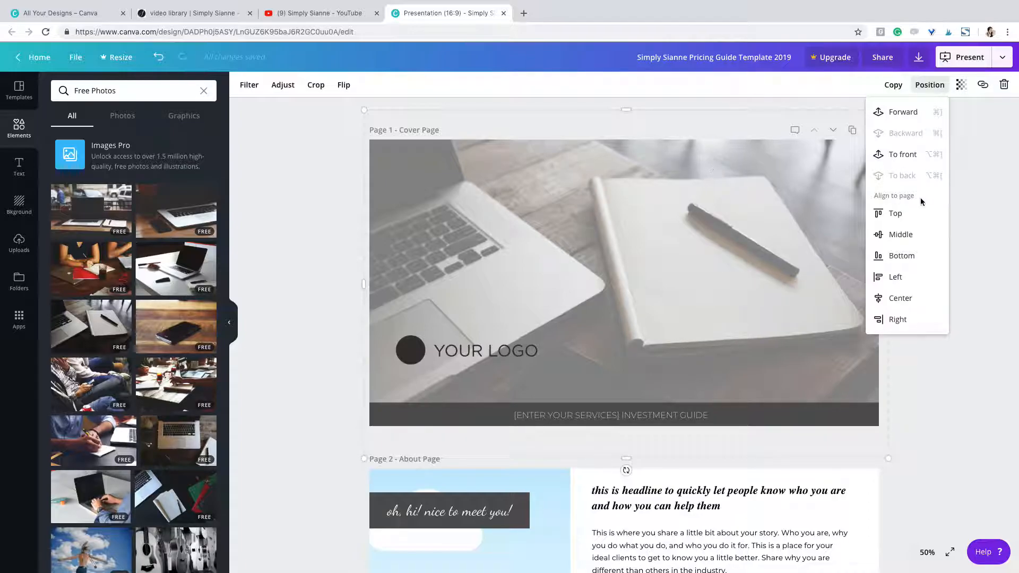
{"action": "left_click", "coordinate": [962, 180]}
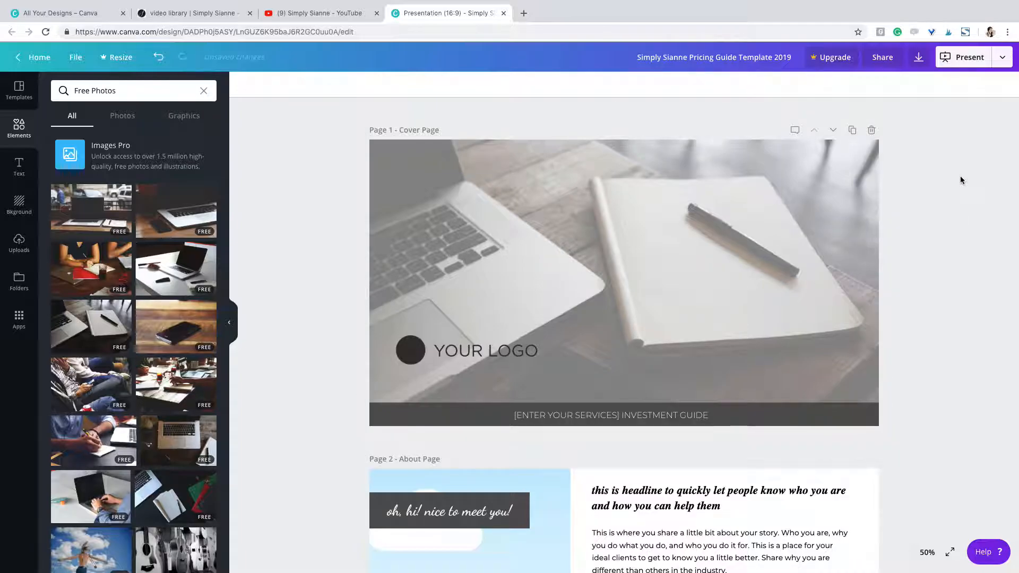
{"action": "left_click", "coordinate": [653, 234]}
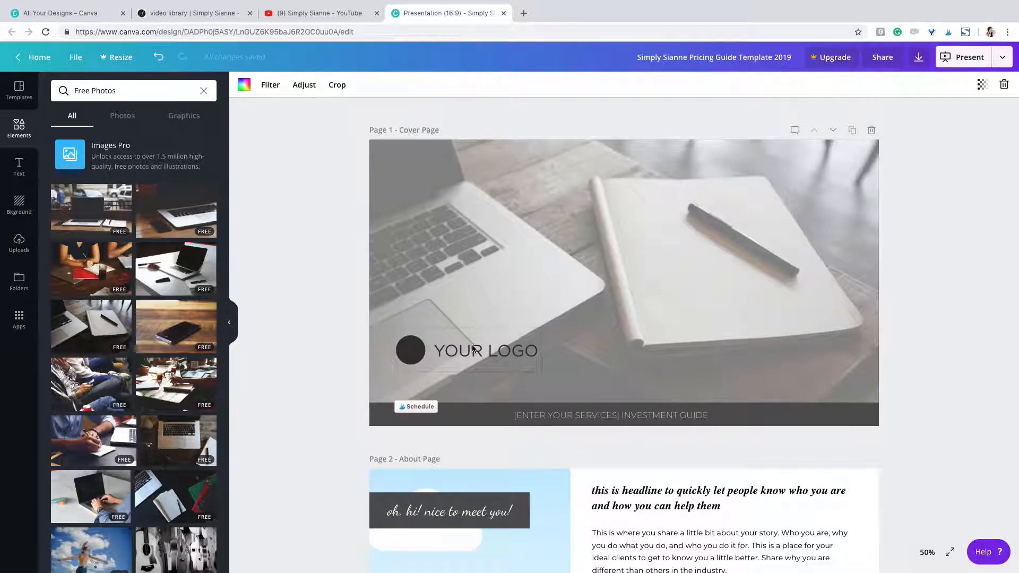
Upload "Simply Sianne Horizontal Logo Aqua.png" from the Logo folder inside the OneDrive Simply Sianne folder
{"action": "left_click", "coordinate": [469, 343]}
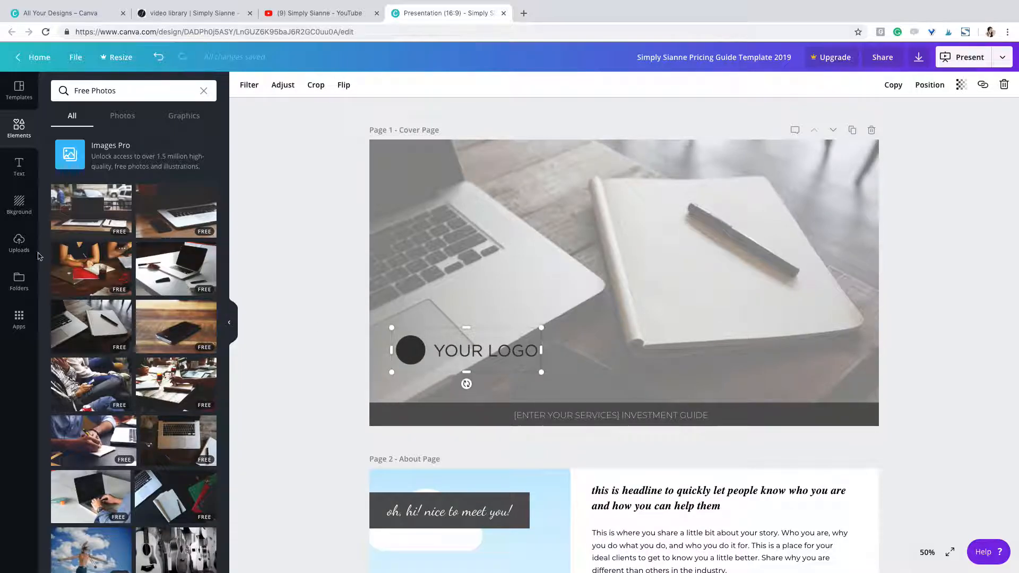
{"action": "left_click", "coordinate": [16, 243]}
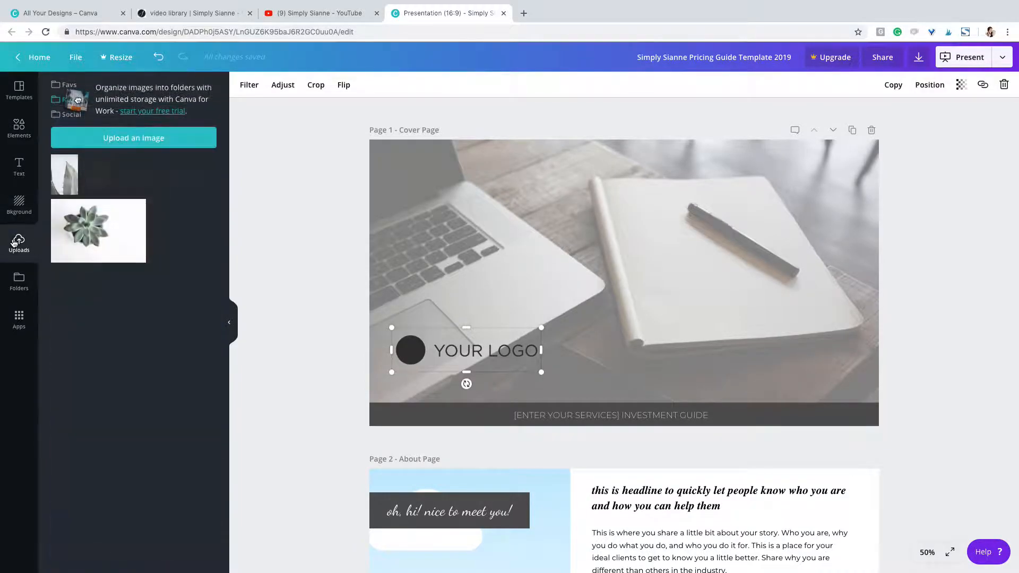
{"action": "left_click", "coordinate": [129, 137]}
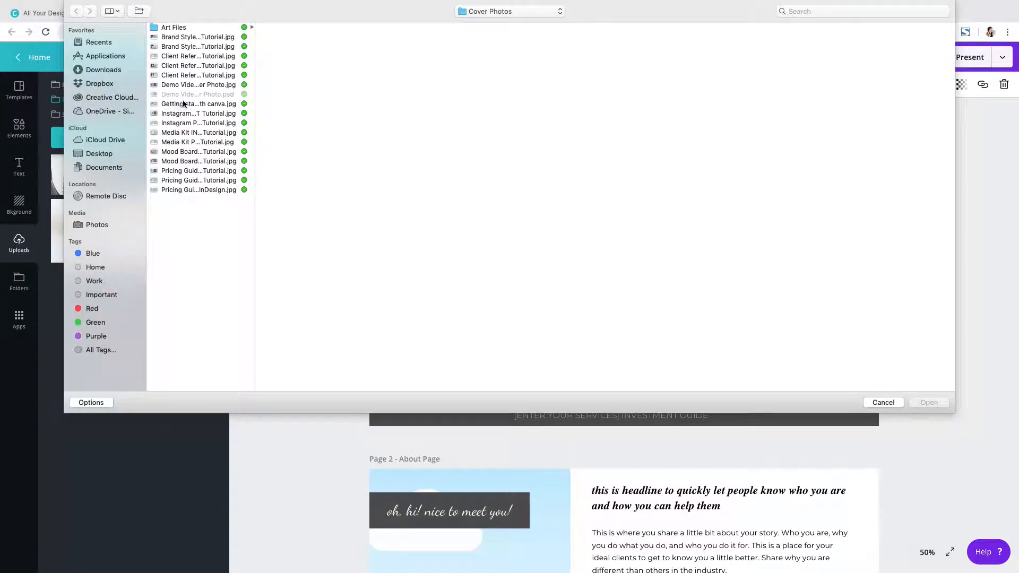
{"action": "left_click", "coordinate": [98, 112]}
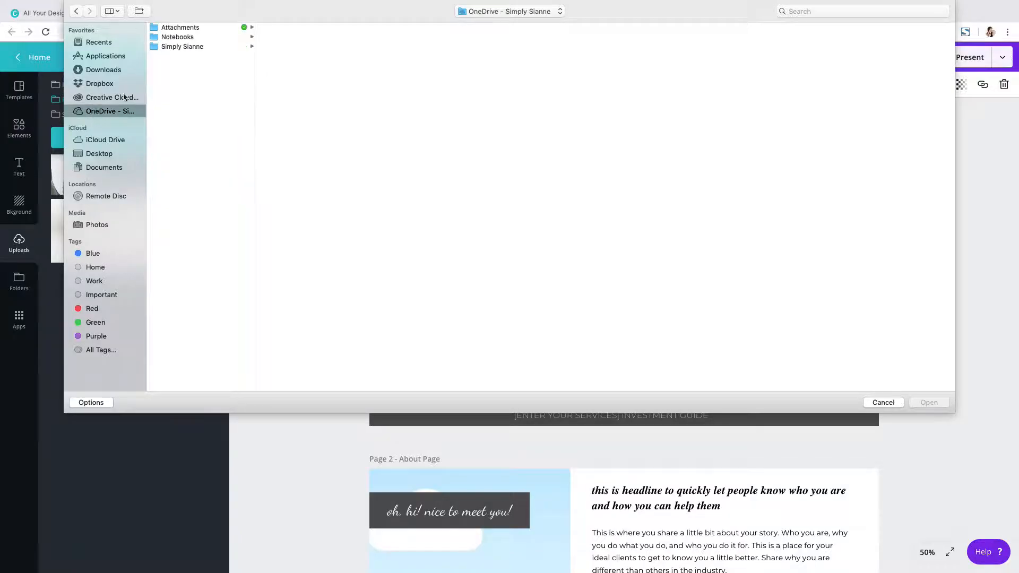
{"action": "left_click", "coordinate": [181, 48]}
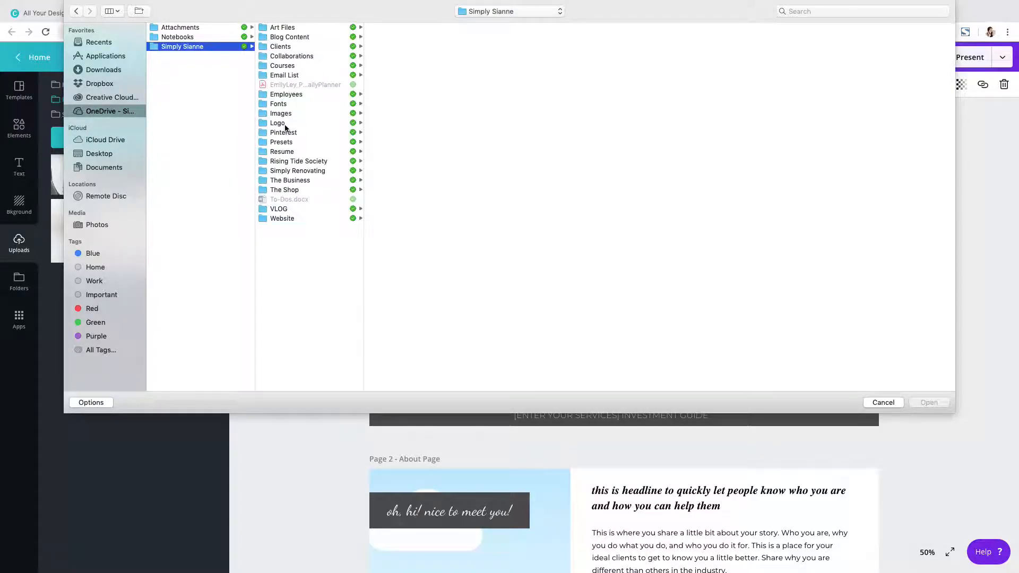
{"action": "left_click", "coordinate": [288, 123]}
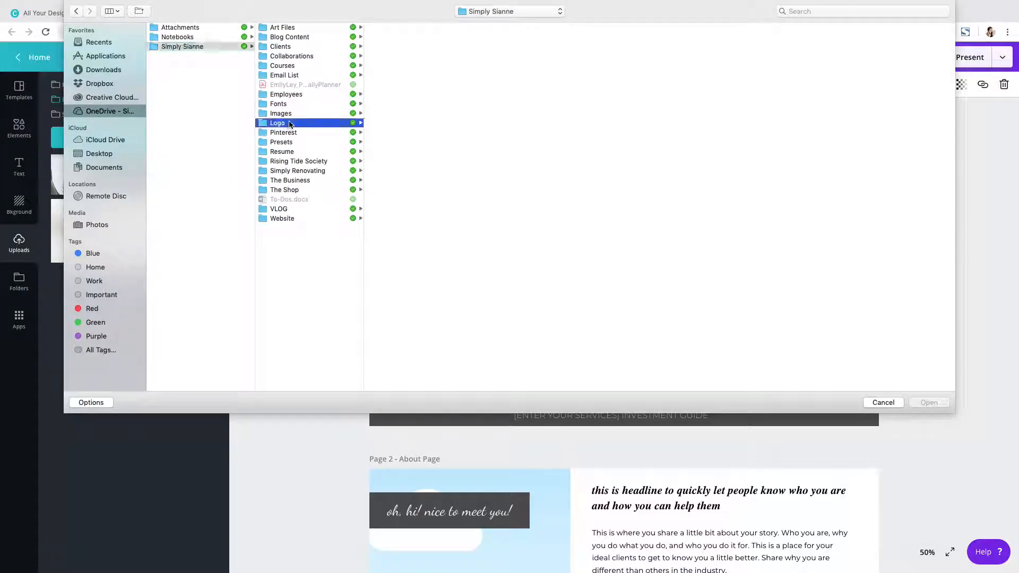
{"action": "left_click", "coordinate": [417, 161]}
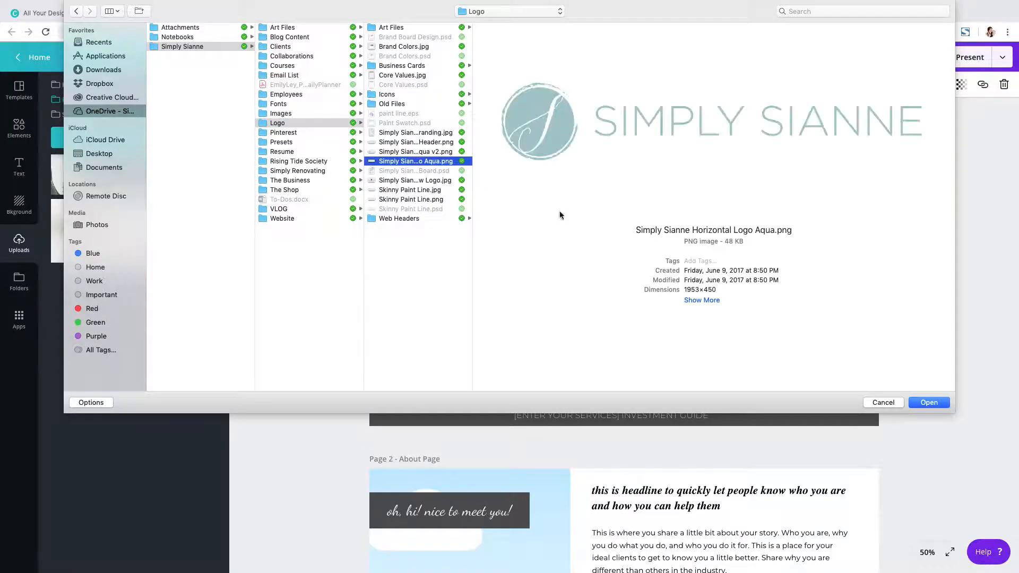
{"action": "left_click", "coordinate": [929, 402]}
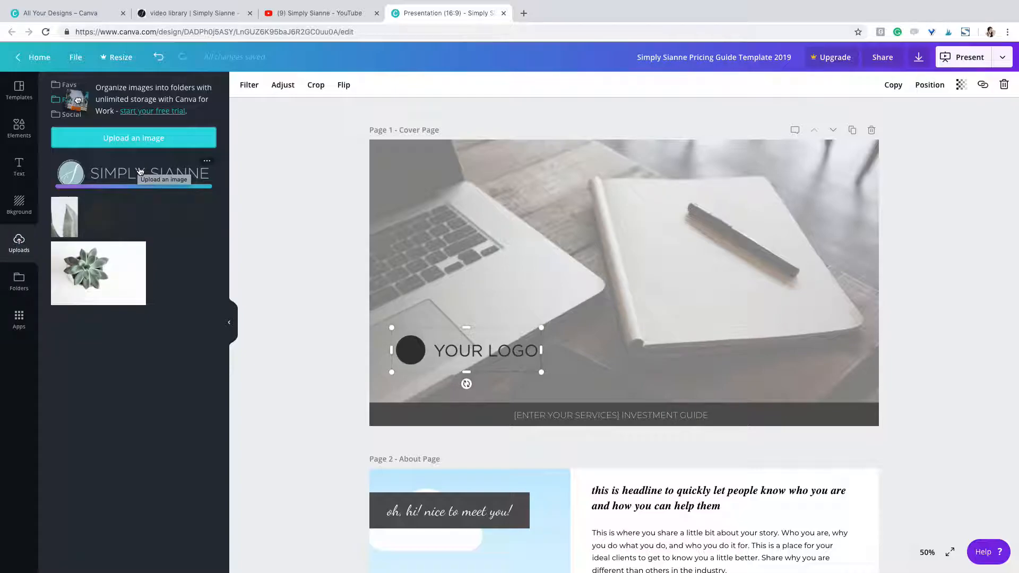
Replace the cover page's YOUR LOGO placeholder with the uploaded Simply Sianne logo, shrunk and placed just above the services banner
{"action": "left_click", "coordinate": [138, 169]}
{"action": "left_click_drag", "start_coordinate": [850, 231], "coordinate": [507, 324]}
{"action": "left_click", "coordinate": [506, 356]}
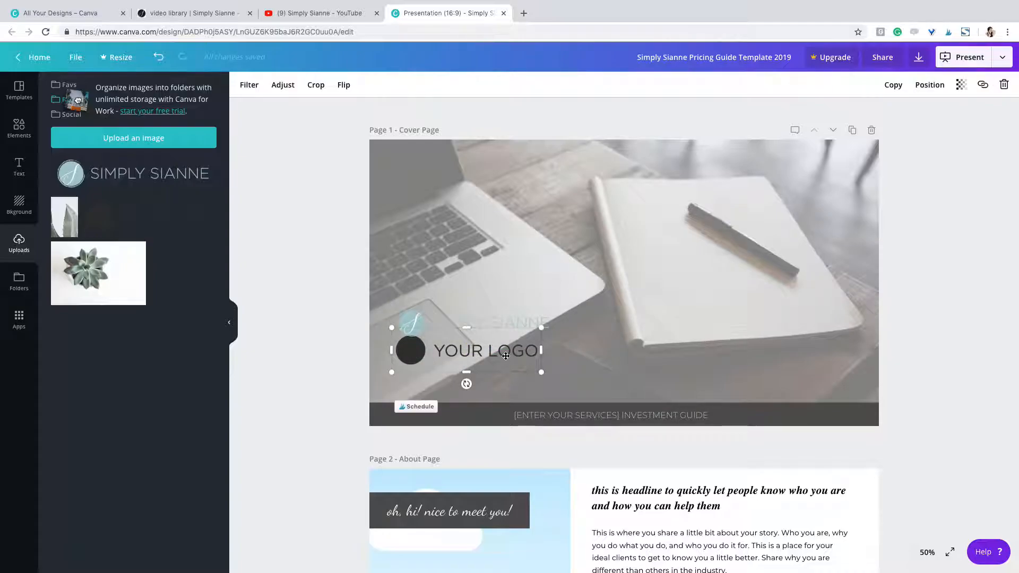
{"action": "key", "text": "Delete"}
{"action": "left_click", "coordinate": [496, 325]}
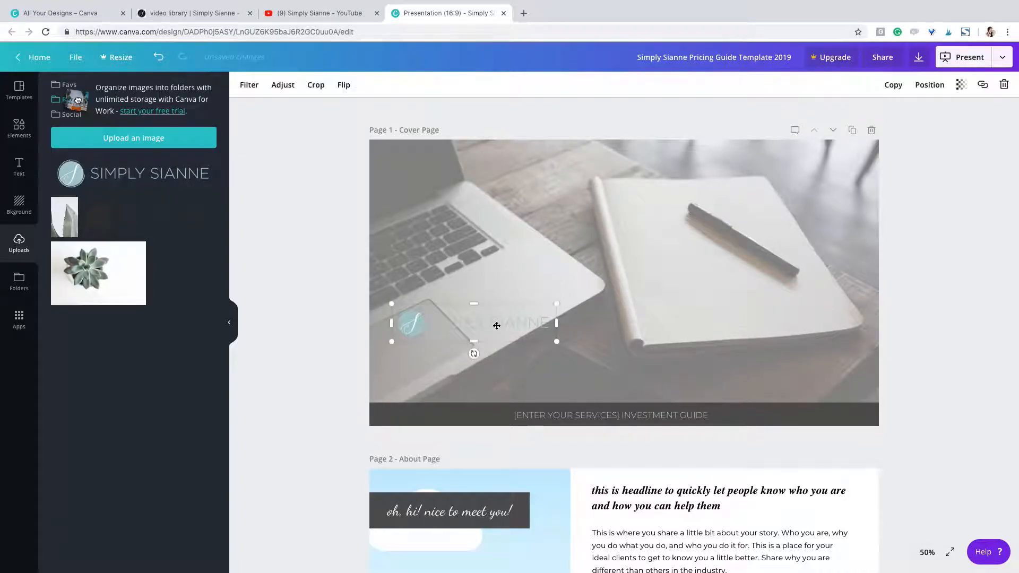
{"action": "left_click_drag", "start_coordinate": [495, 324], "coordinate": [495, 342]}
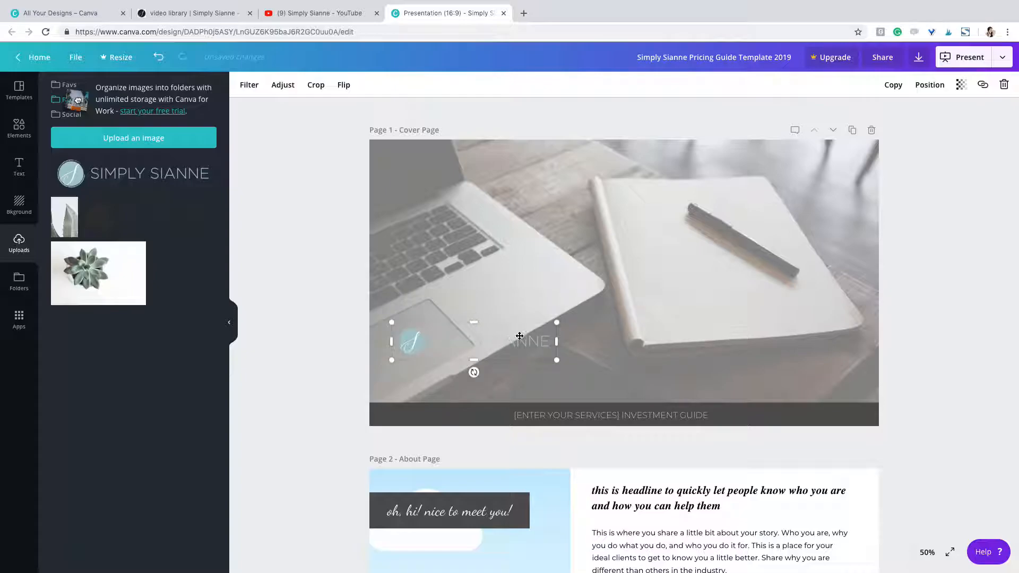
{"action": "left_click", "coordinate": [639, 293]}
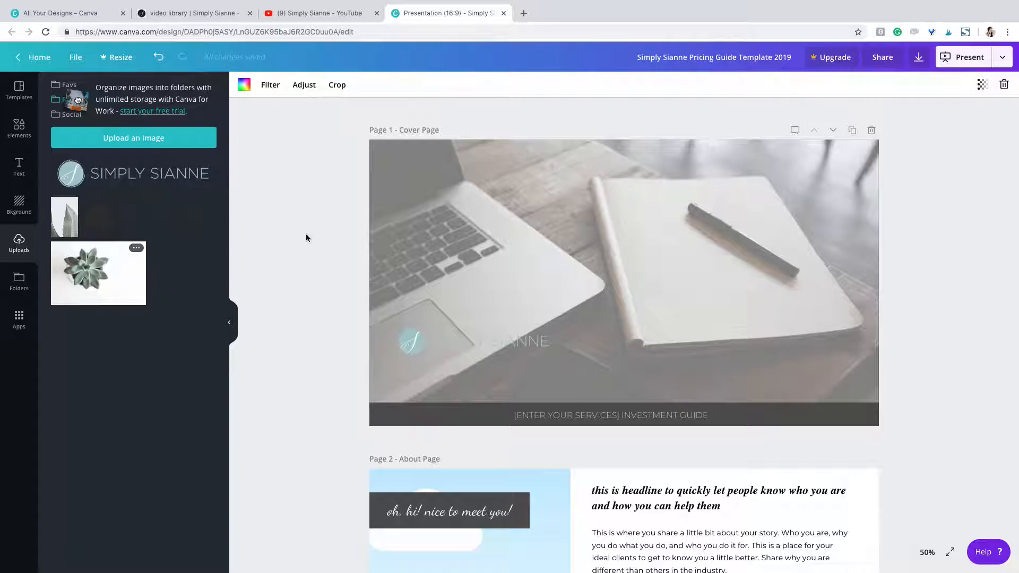
Add the uploaded succulent photo and enlarge it to cover the whole cover page
{"action": "left_click", "coordinate": [133, 282]}
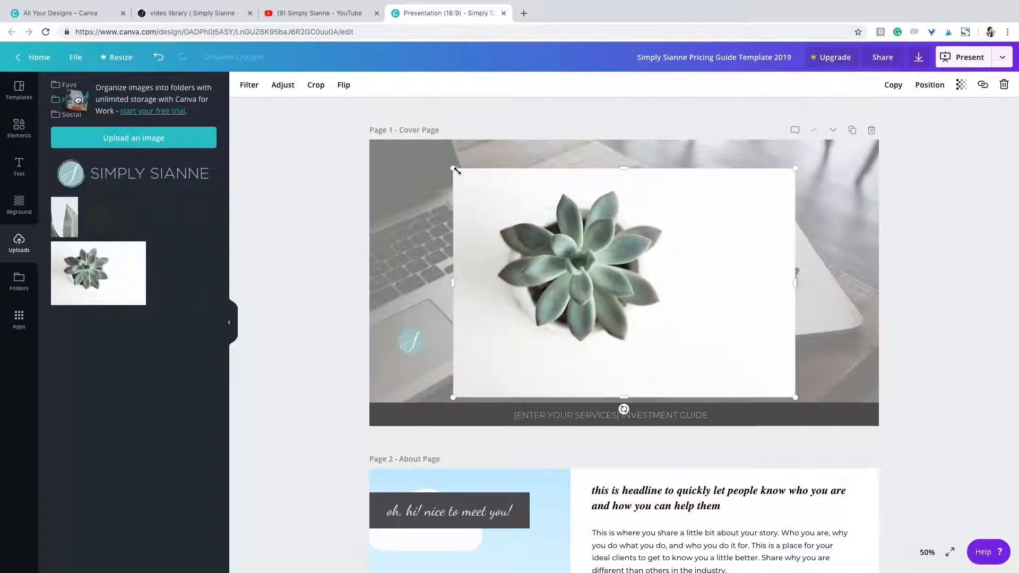
{"action": "left_click_drag", "start_coordinate": [452, 168], "coordinate": [361, 107]}
{"action": "left_click_drag", "start_coordinate": [794, 398], "coordinate": [909, 427]}
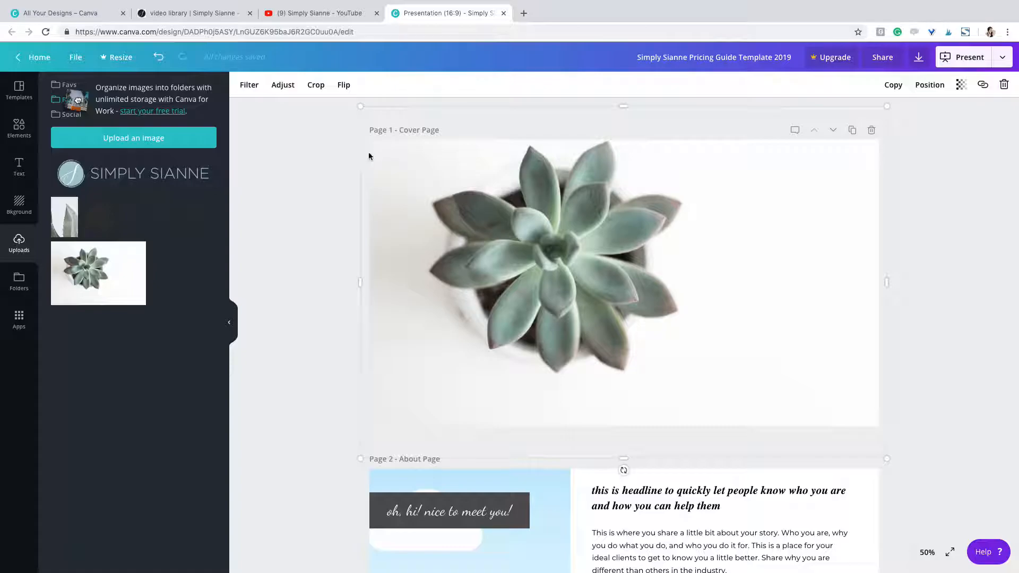
Flip the succulent photo horizontally and enlarge it so the plant sits in the cover page's upper-right corner
{"action": "left_click", "coordinate": [342, 87]}
{"action": "left_click", "coordinate": [359, 116]}
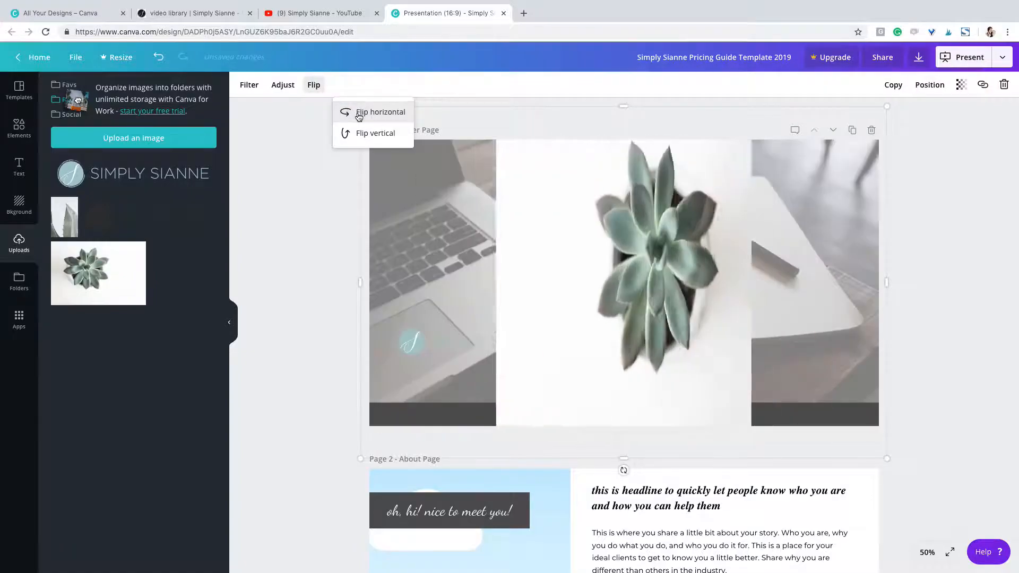
{"action": "left_click_drag", "start_coordinate": [883, 108], "coordinate": [944, 56]}
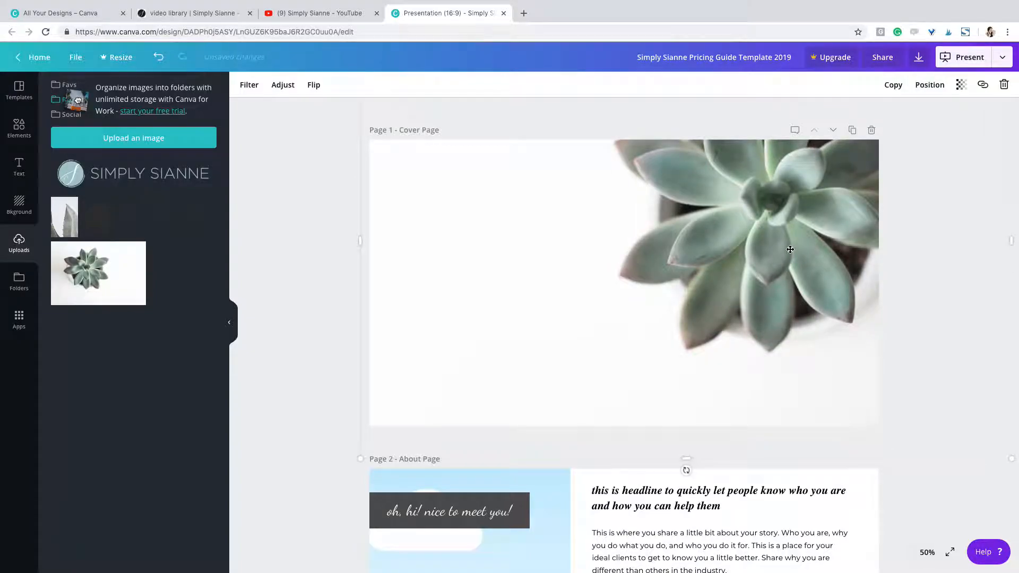
{"action": "left_click_drag", "start_coordinate": [790, 250], "coordinate": [789, 256]}
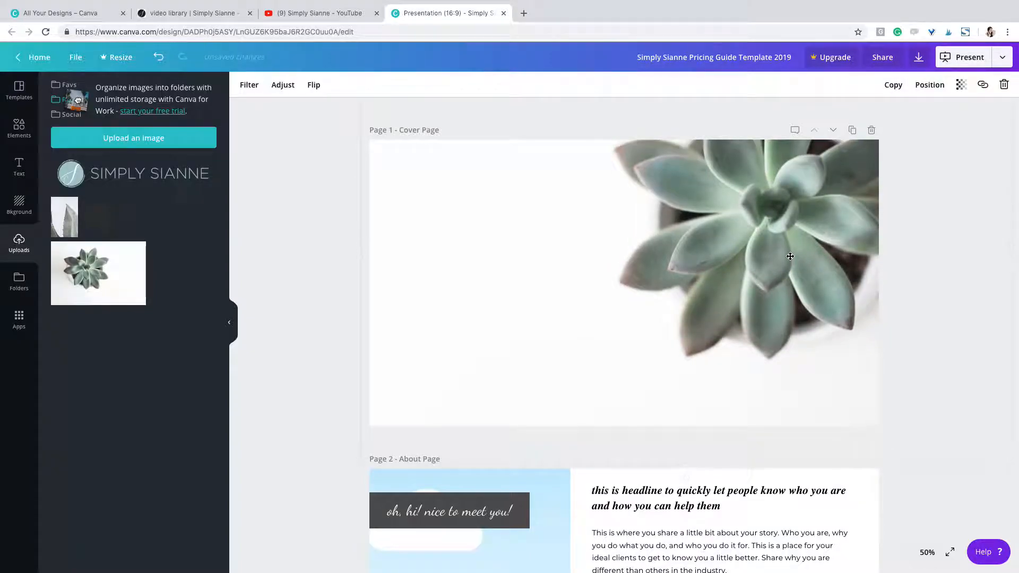
Send the succulent photo to the back, behind the cover page's logo and services banner
{"action": "left_click", "coordinate": [929, 88]}
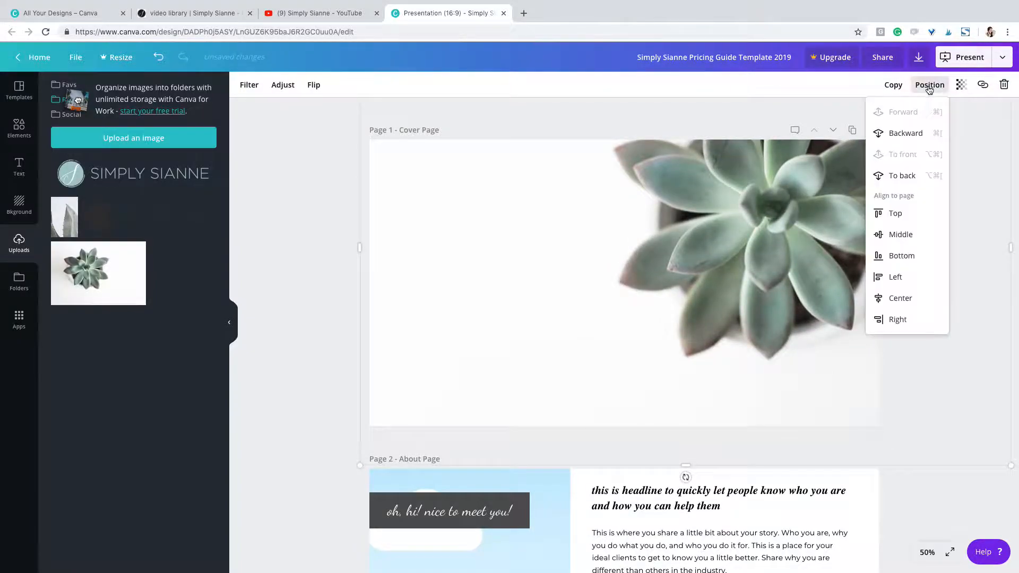
{"action": "left_click", "coordinate": [911, 177]}
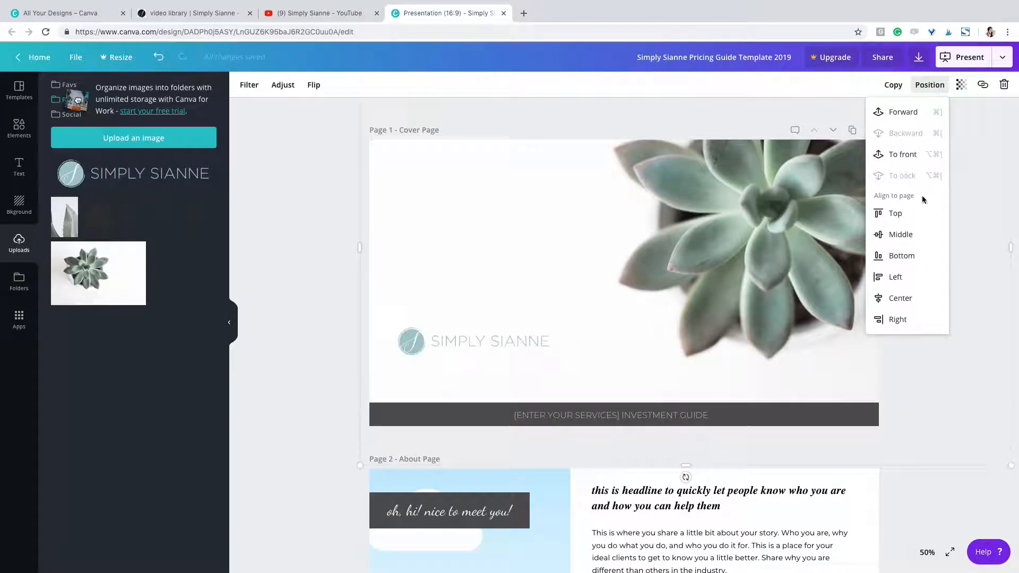
{"action": "left_click", "coordinate": [976, 304]}
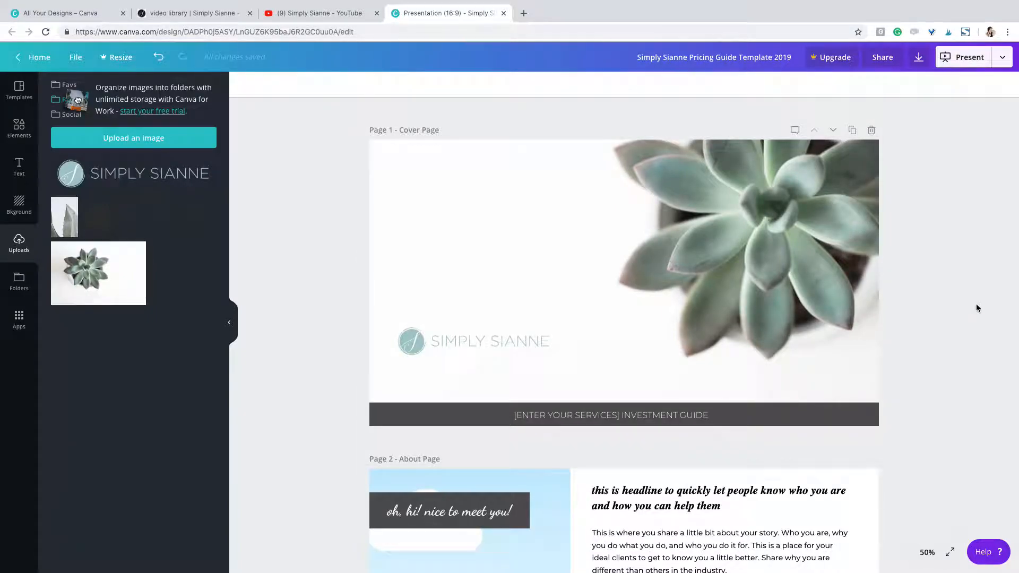
Replace the "[ENTER YOUR SERVICES]" placeholder in the cover page banner with "MARKETING, BRANDING + WEBSITE DESIGN"
{"action": "left_click", "coordinate": [610, 415]}
{"action": "scroll", "coordinate": [612, 413], "scroll_direction": "down", "scroll_amount": 1}
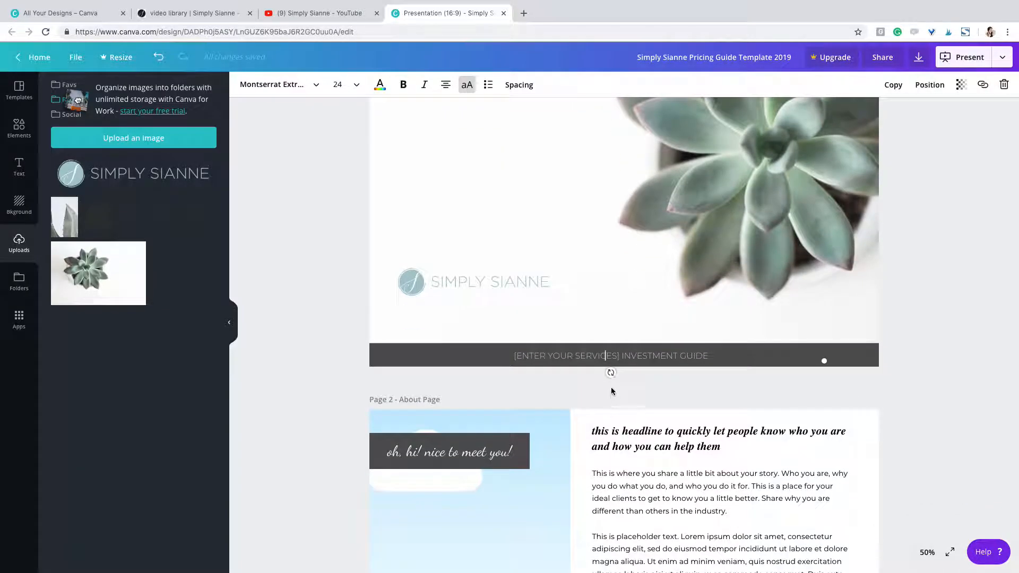
{"action": "left_click_drag", "start_coordinate": [619, 355], "coordinate": [513, 354]}
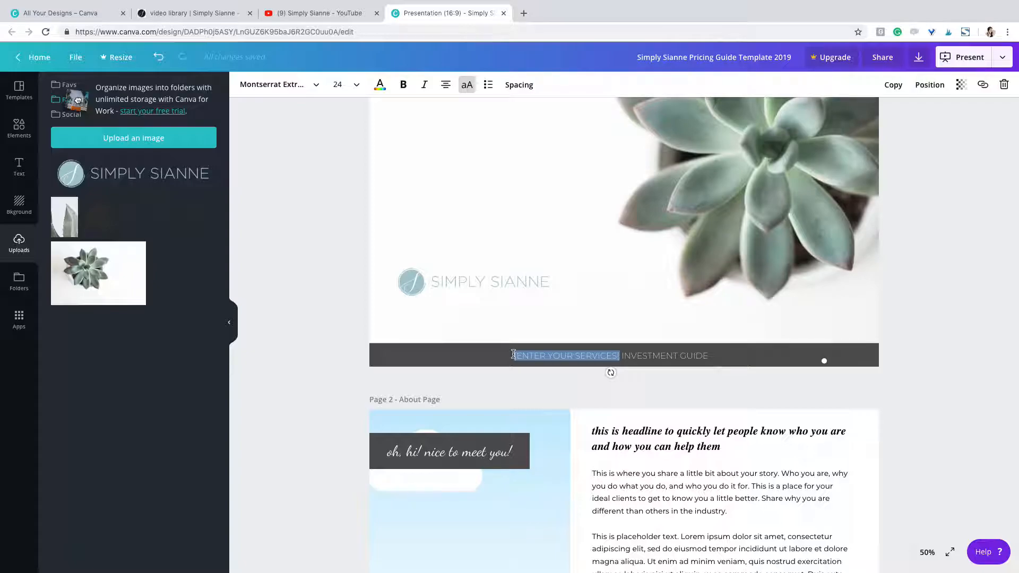
{"action": "type", "text": "MARKETING, BRNAIN"}
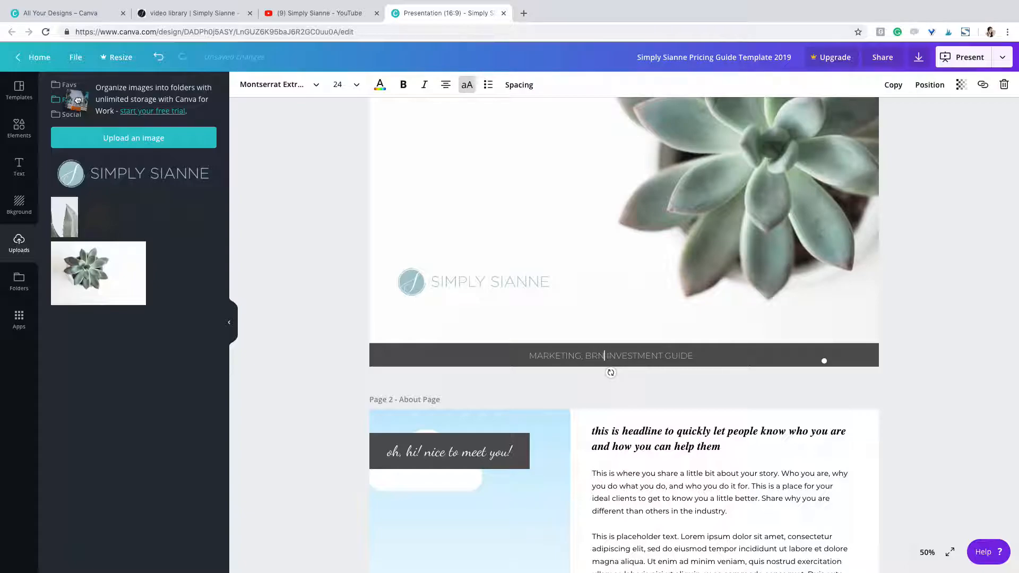
{"action": "key", "text": "BackSpace"}
{"action": "key", "text": "BackSpace"}
{"action": "key", "text": "BackSpace"}
{"action": "key", "text": "BackSpace"}
{"action": "type", "text": "ANDING + WED"}
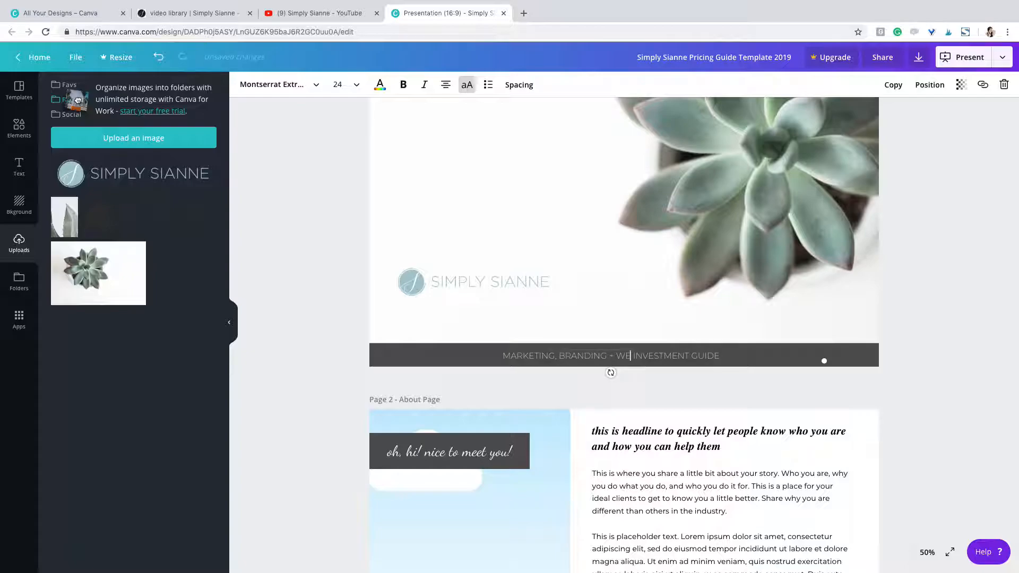
{"action": "key", "text": "BackSpace"}
{"action": "type", "text": "BSITE DESIGN"}
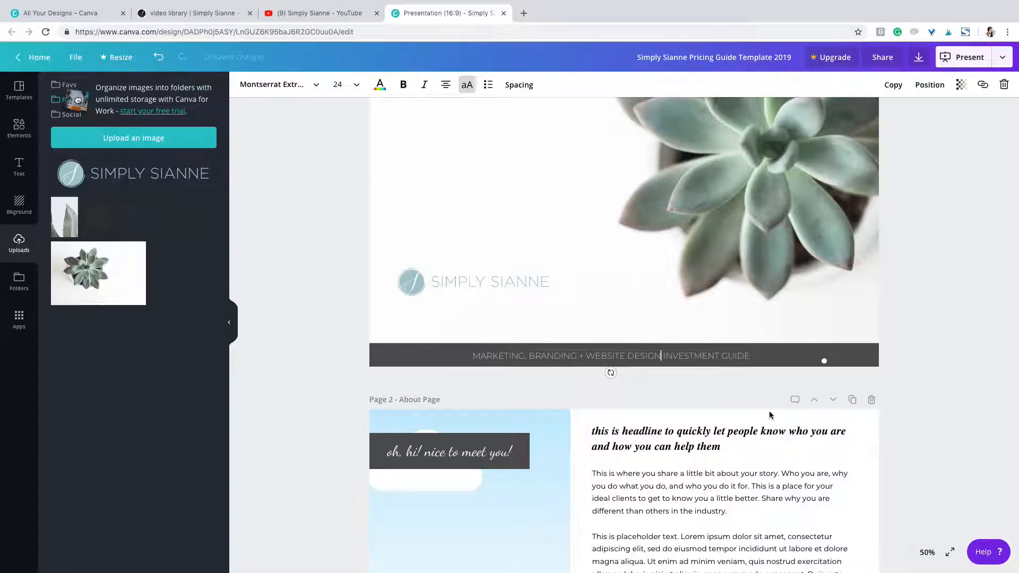
{"action": "left_click", "coordinate": [718, 380]}
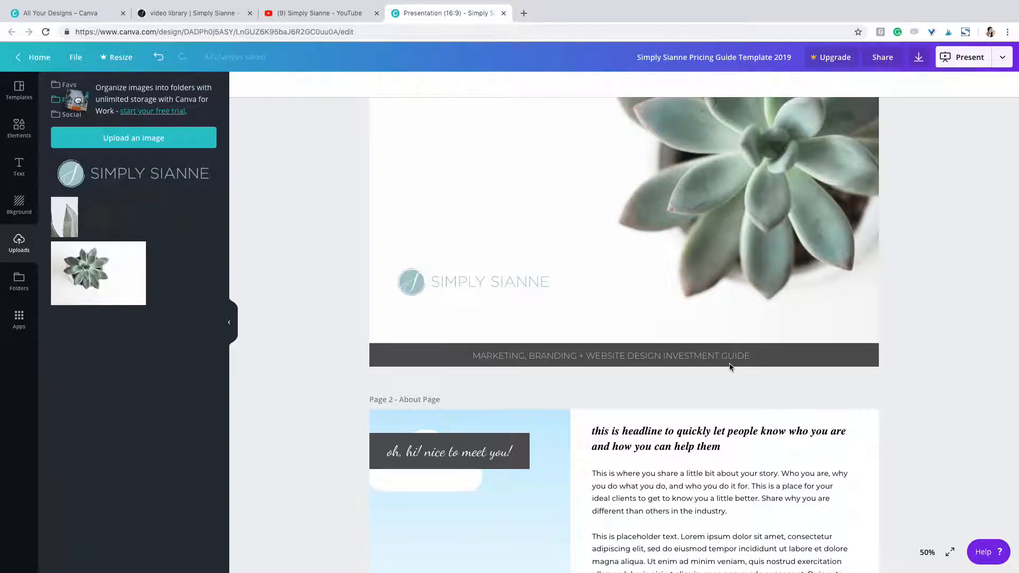
Try the custom colour #a8cacc on the cover page's services banner
{"action": "left_click", "coordinate": [874, 356]}
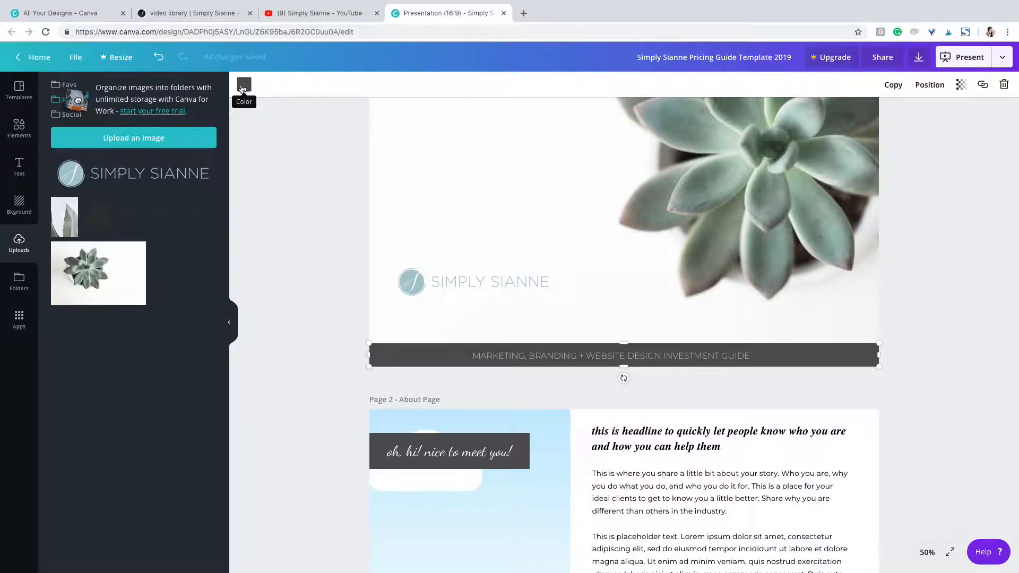
{"action": "left_click", "coordinate": [243, 87]}
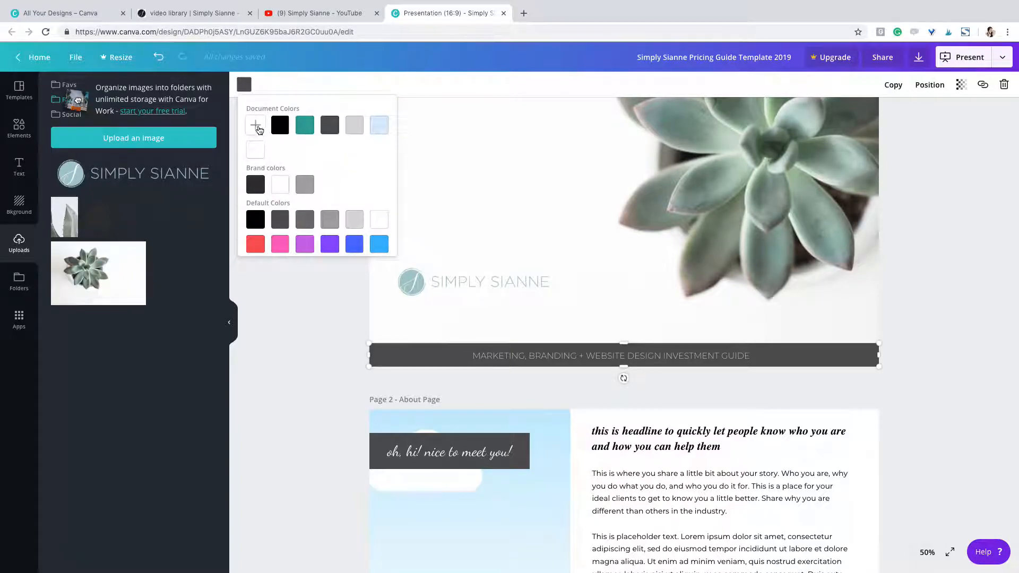
{"action": "left_click", "coordinate": [262, 126]}
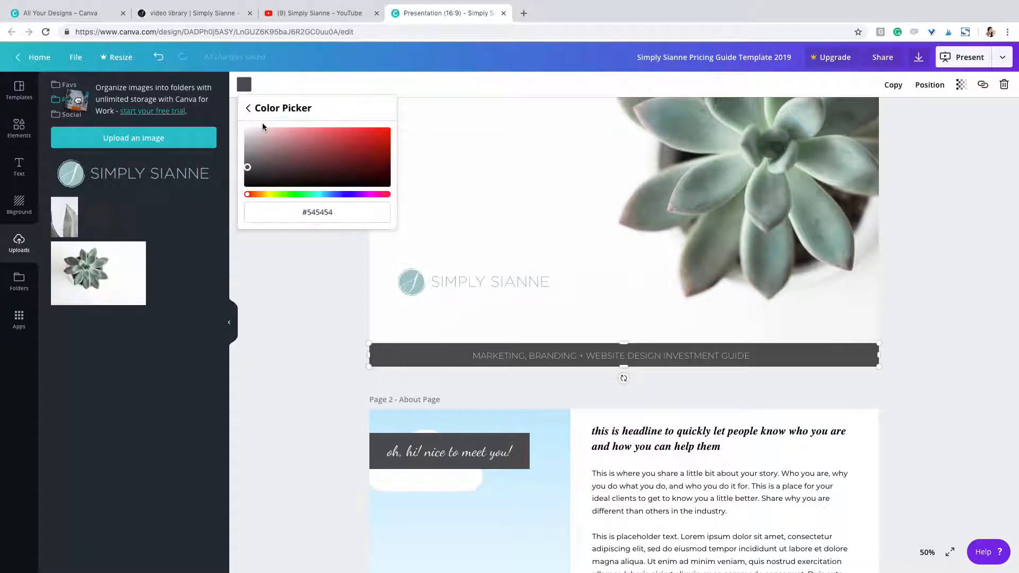
{"action": "left_click", "coordinate": [326, 212]}
{"action": "double_click", "coordinate": [326, 212]}
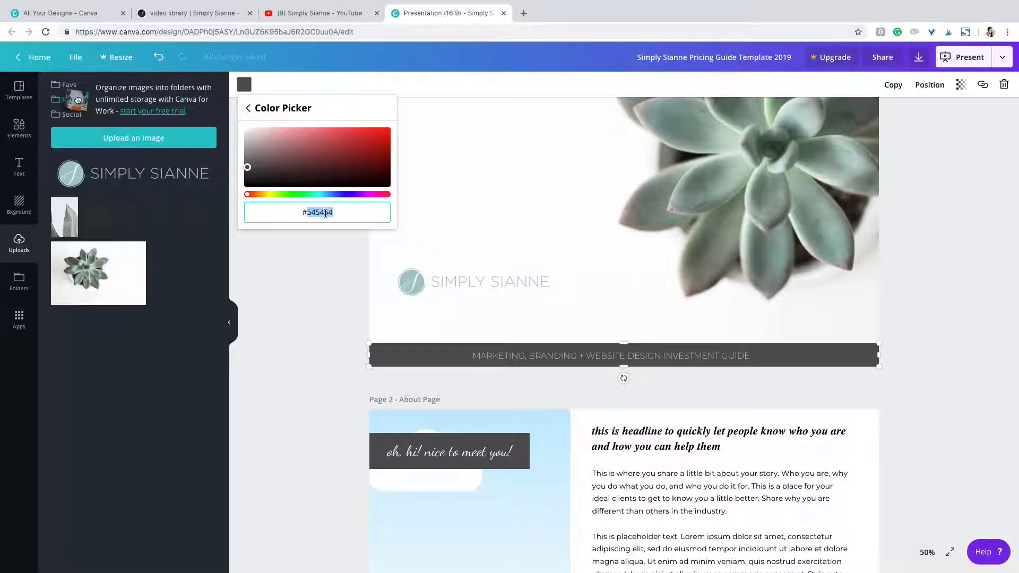
{"action": "type", "text": "a8cacc"}
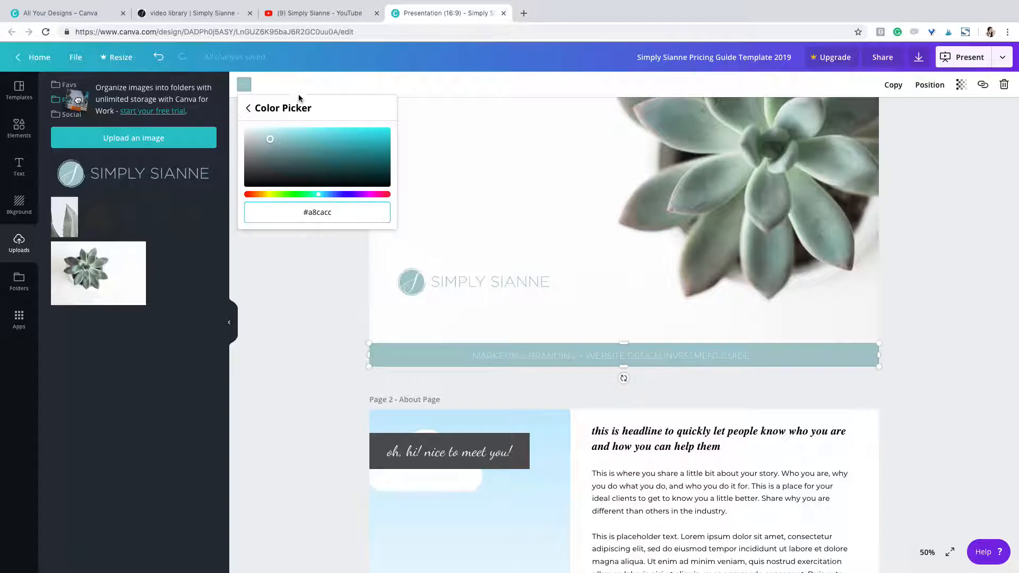
Set the cover page's services banner to the custom colour #467486
{"action": "left_click", "coordinate": [250, 89]}
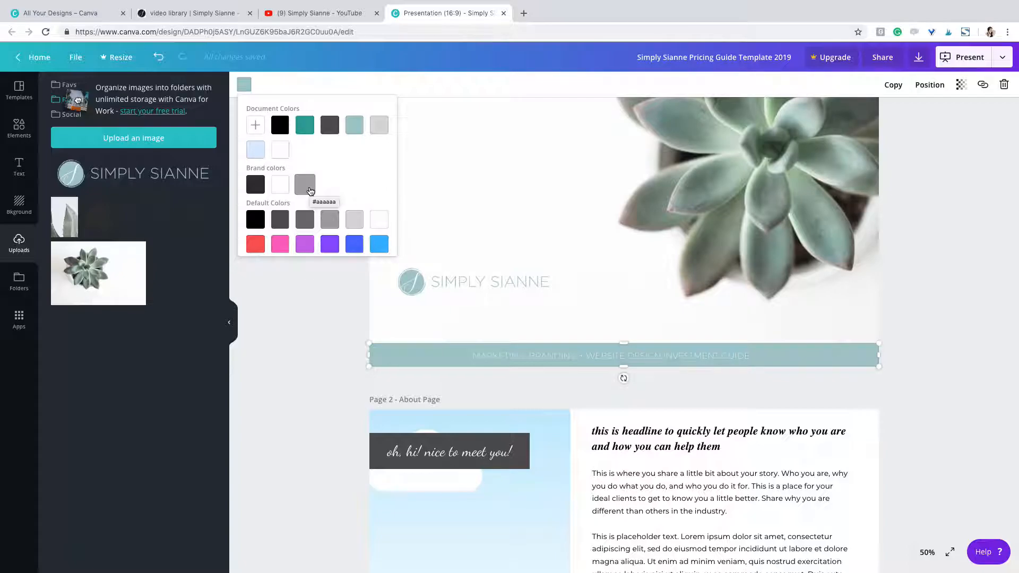
{"action": "mouse_move", "coordinate": [81, 264]}
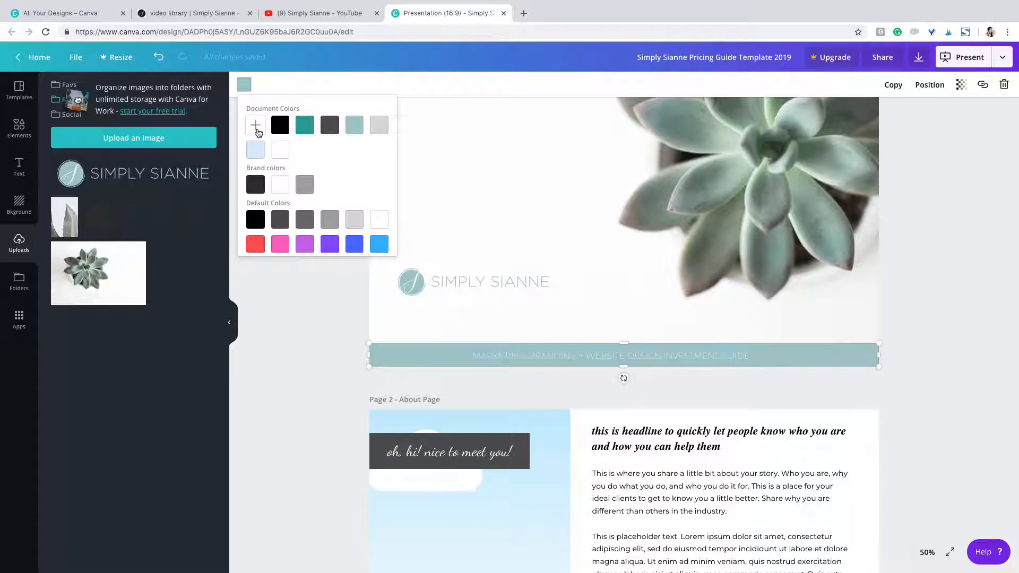
{"action": "left_click", "coordinate": [256, 128]}
{"action": "double_click", "coordinate": [321, 211]}
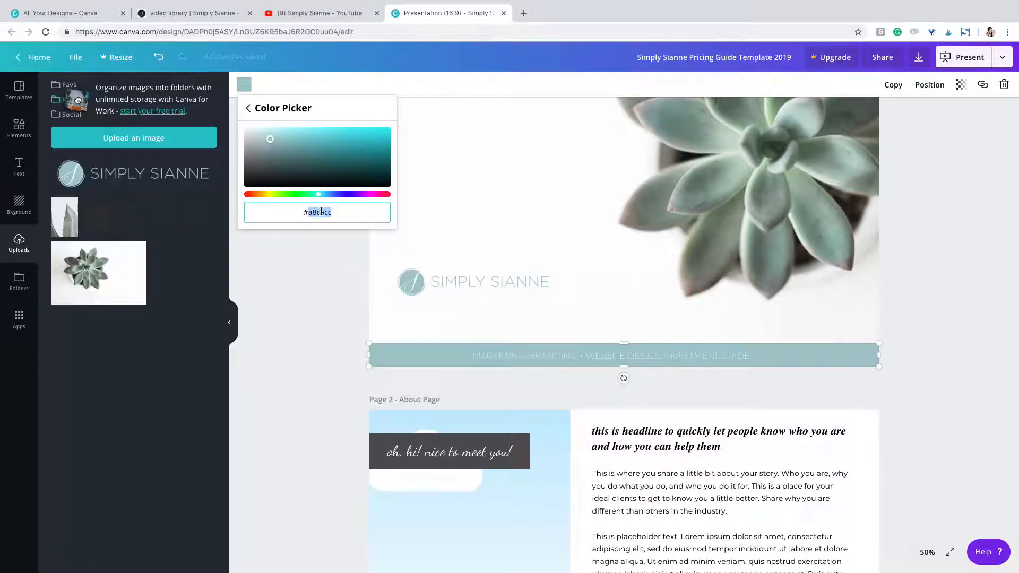
{"action": "type", "text": "467486"}
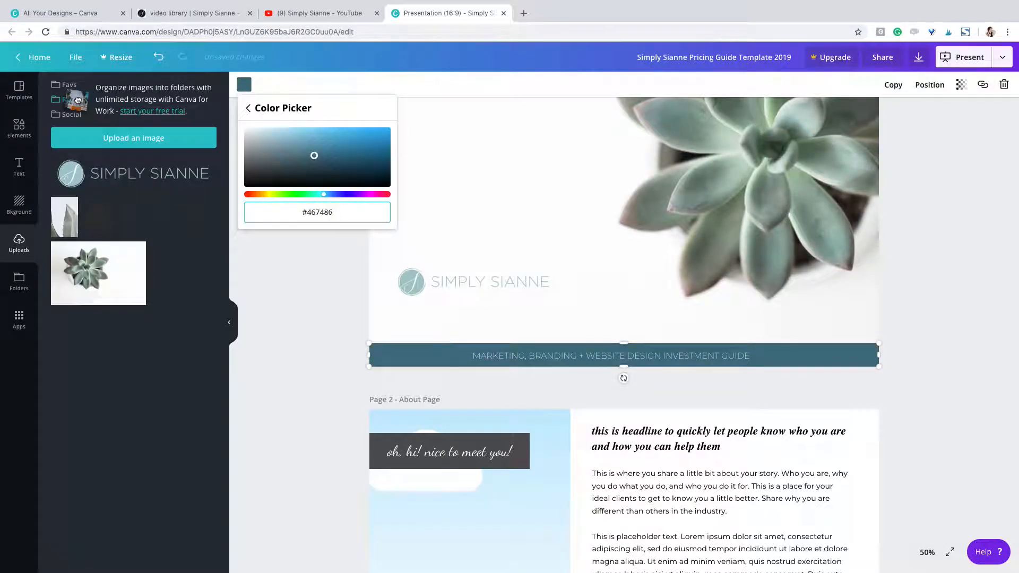
{"action": "left_click", "coordinate": [314, 263]}
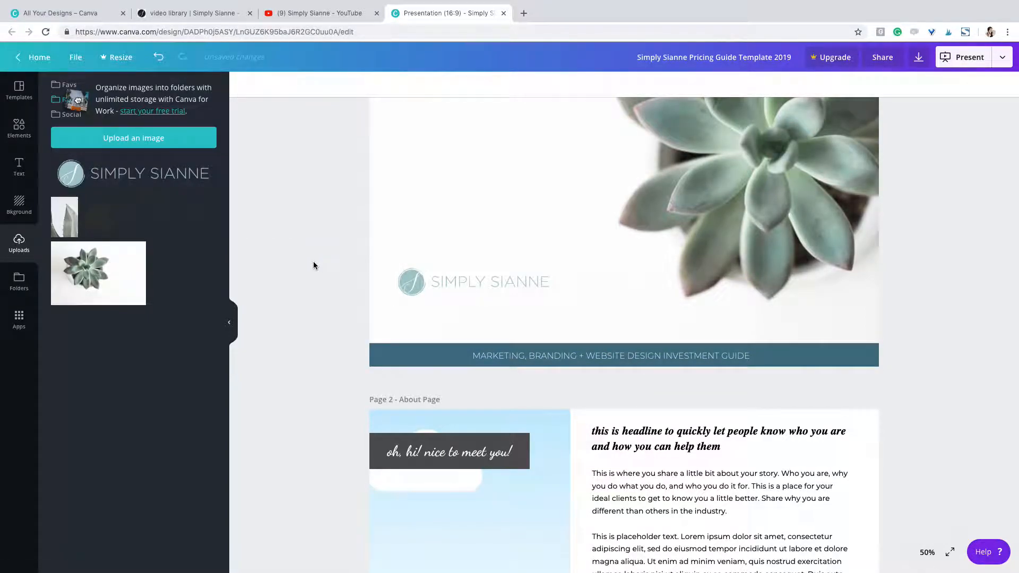
Recolour the About page's rectangle behind "oh, hi! nice to meet you!" with the dark blue document colour from the cover banner
{"action": "scroll", "coordinate": [889, 357], "scroll_direction": "up", "scroll_amount": 2}
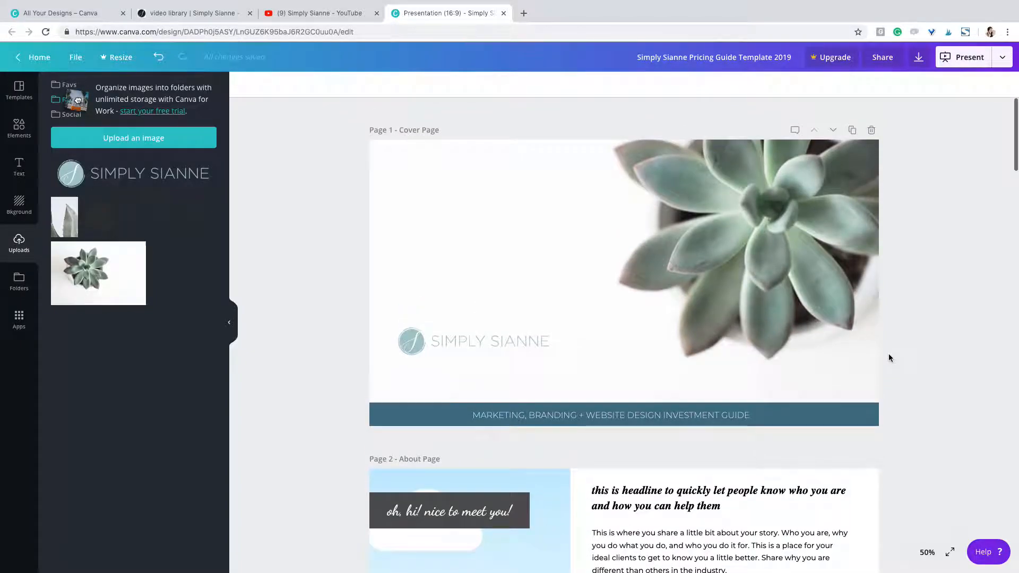
{"action": "scroll", "coordinate": [889, 355], "scroll_direction": "down", "scroll_amount": 3}
{"action": "scroll", "coordinate": [889, 355], "scroll_direction": "up", "scroll_amount": 3}
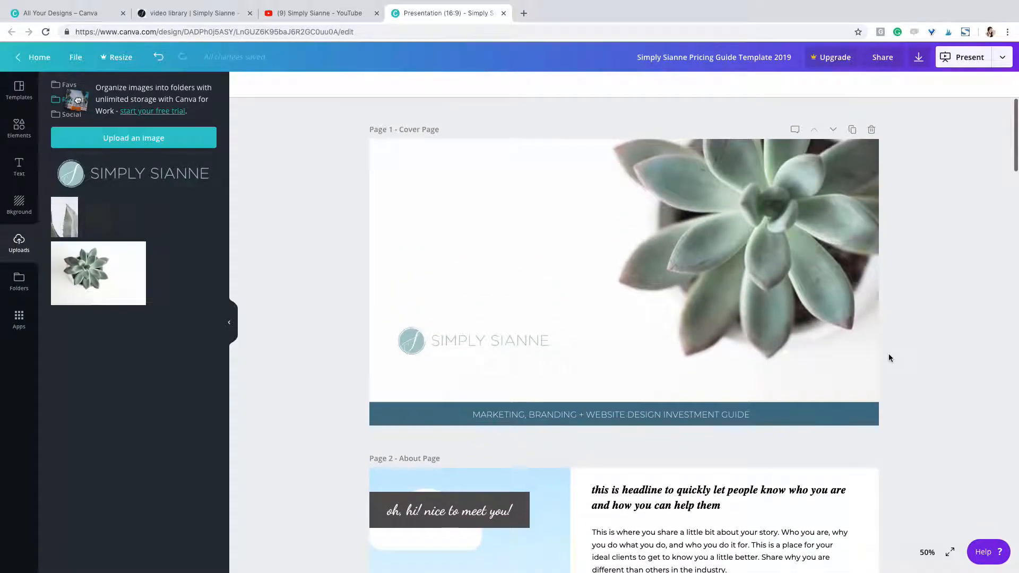
{"action": "scroll", "coordinate": [889, 357], "scroll_direction": "down", "scroll_amount": 5}
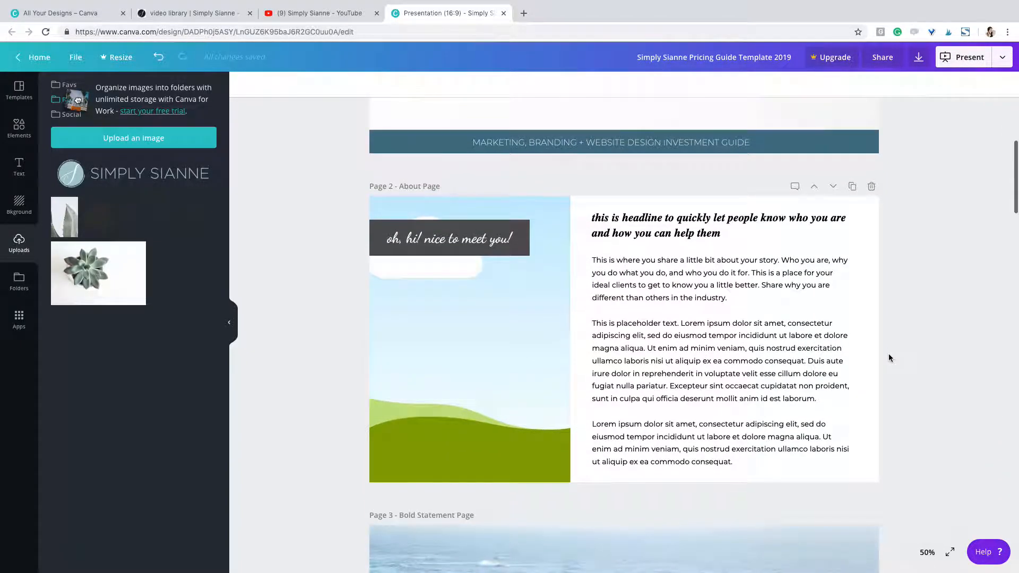
{"action": "scroll", "coordinate": [888, 353], "scroll_direction": "down", "scroll_amount": 1}
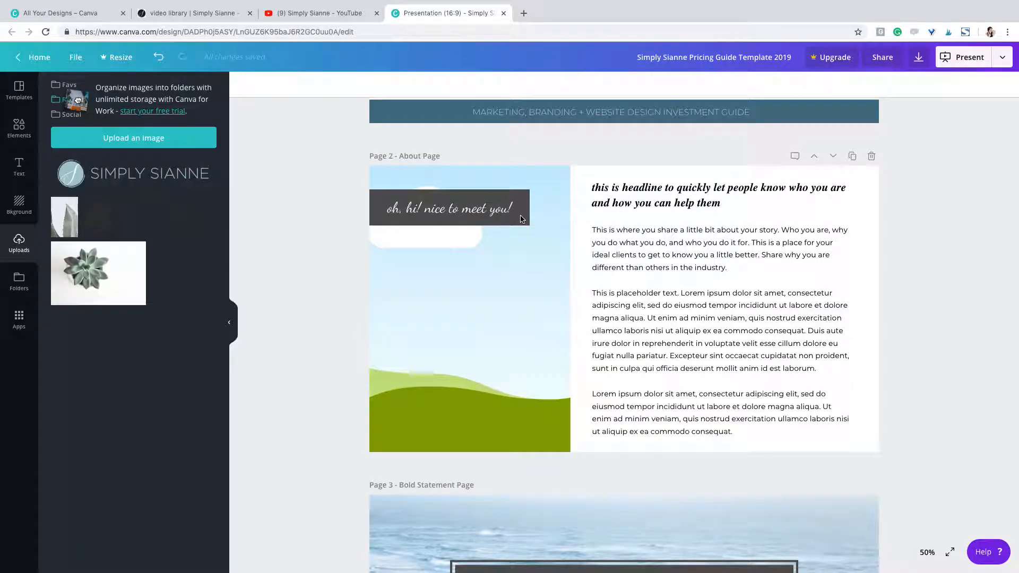
{"action": "left_click", "coordinate": [520, 219]}
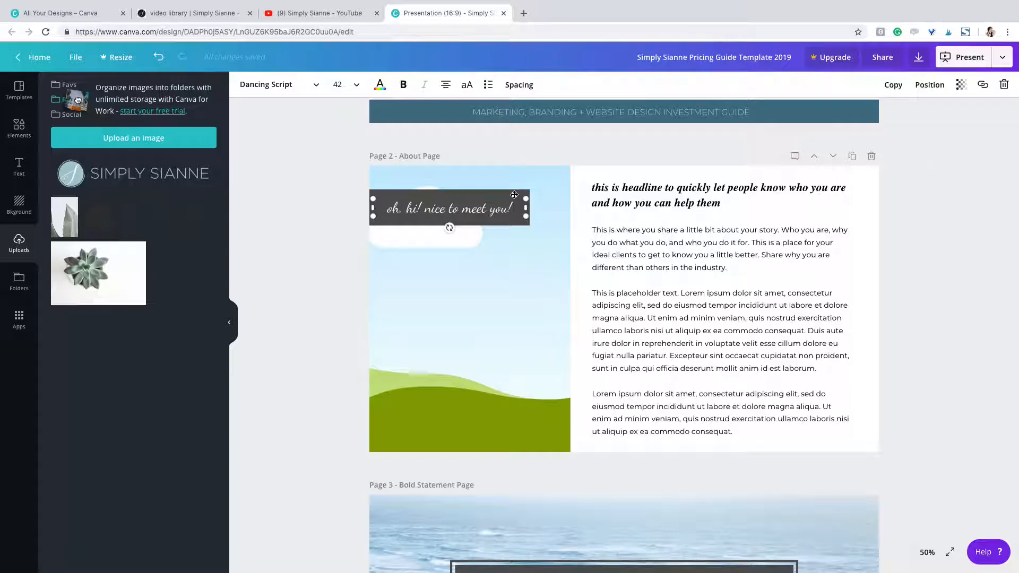
{"action": "left_click", "coordinate": [524, 196]}
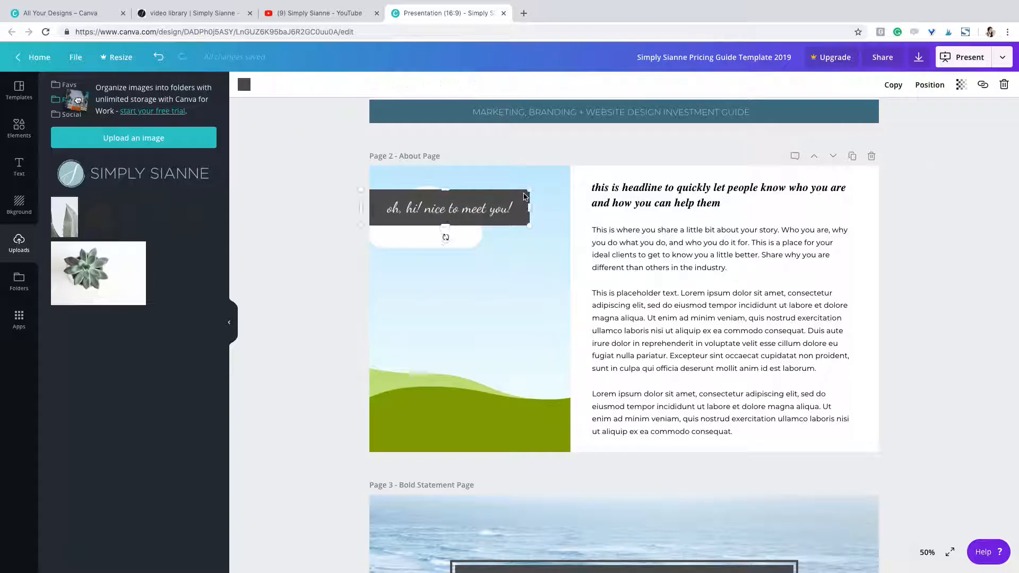
{"action": "left_click", "coordinate": [244, 85]}
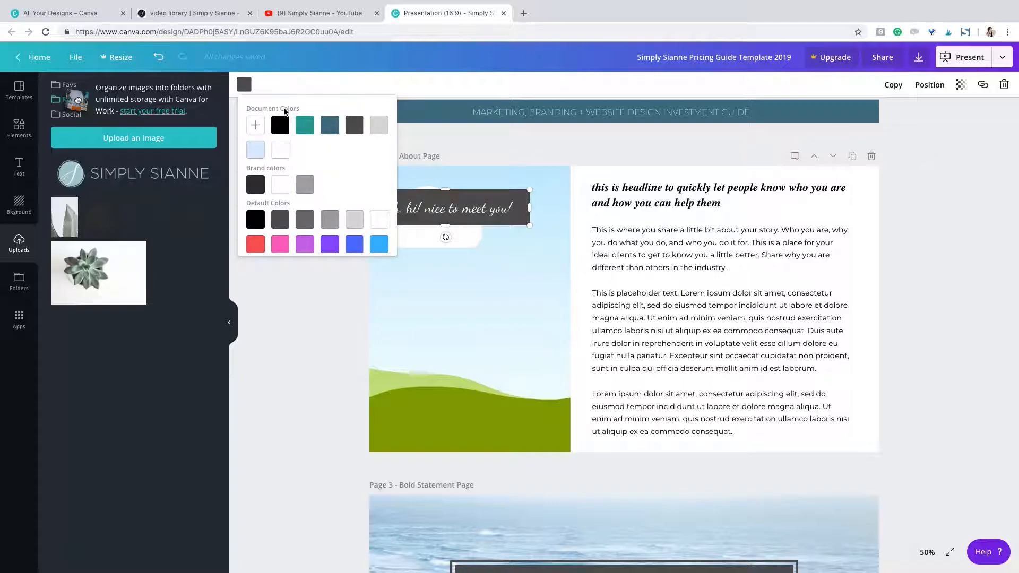
{"action": "left_click", "coordinate": [336, 128]}
{"action": "left_click", "coordinate": [321, 305]}
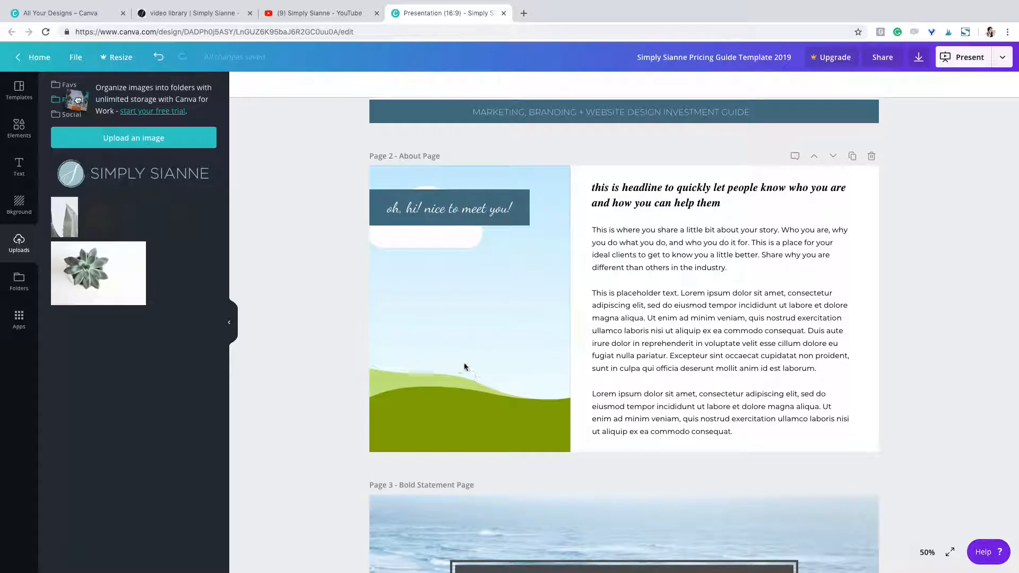
Fill the About page's landscape photo placeholder with the uploaded spiky agave leaf photo
{"action": "scroll", "coordinate": [467, 367], "scroll_direction": "down", "scroll_amount": 1}
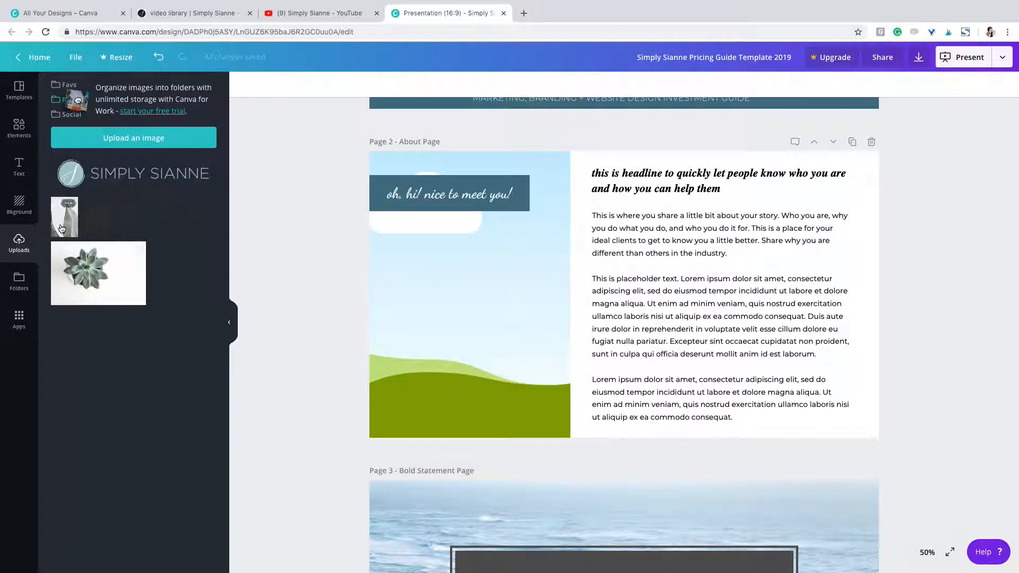
{"action": "left_click_drag", "start_coordinate": [62, 227], "coordinate": [464, 292]}
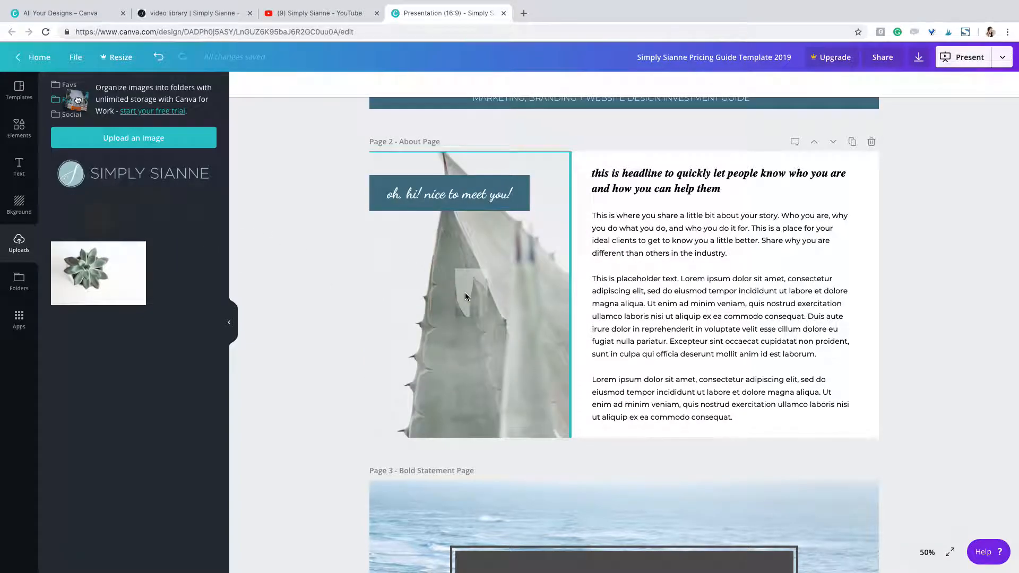
{"action": "left_click_drag", "start_coordinate": [465, 291], "coordinate": [465, 292]}
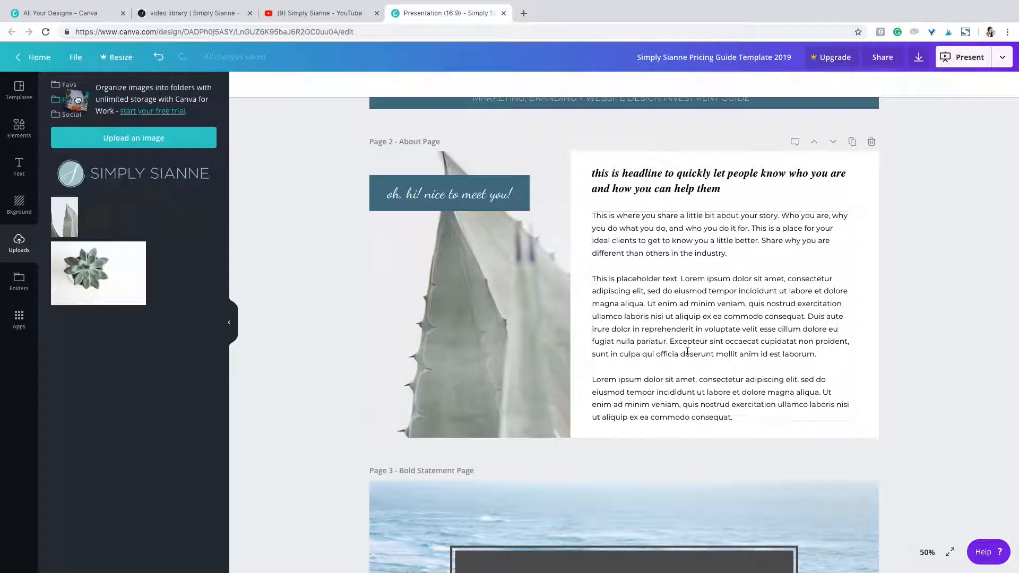
{"action": "scroll", "coordinate": [687, 351], "scroll_direction": "down", "scroll_amount": 5}
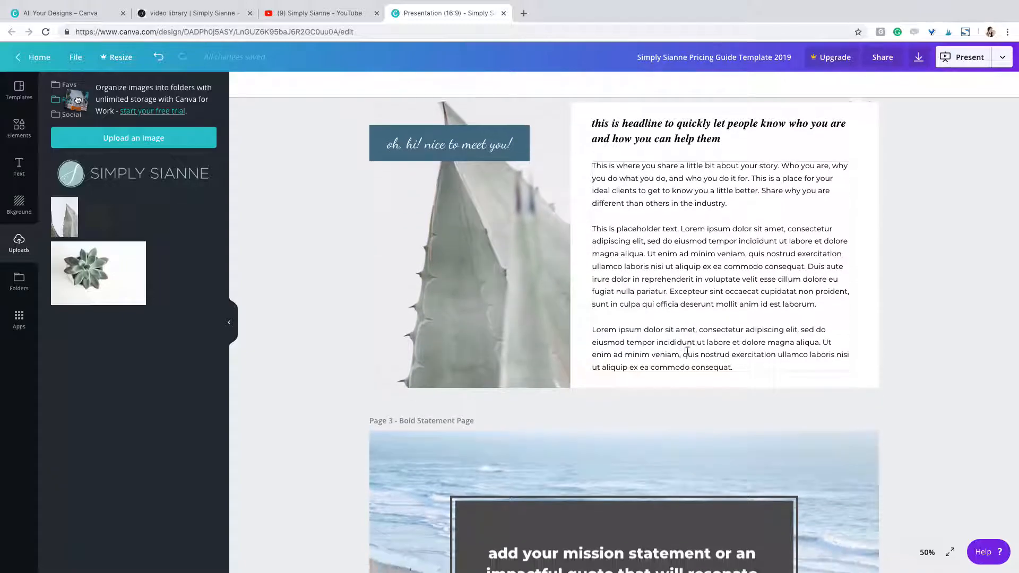
{"action": "scroll", "coordinate": [687, 355], "scroll_direction": "up", "scroll_amount": 4}
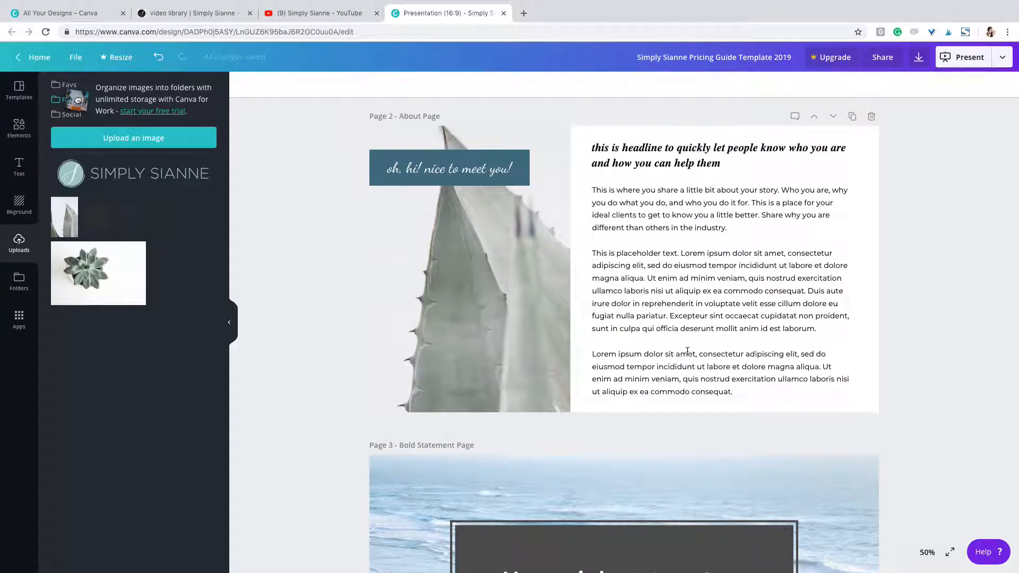
Check the fonts used for the About page's body text, headline and "oh, hi! nice to meet you!" banner, including the available font choices
{"action": "left_click", "coordinate": [607, 217]}
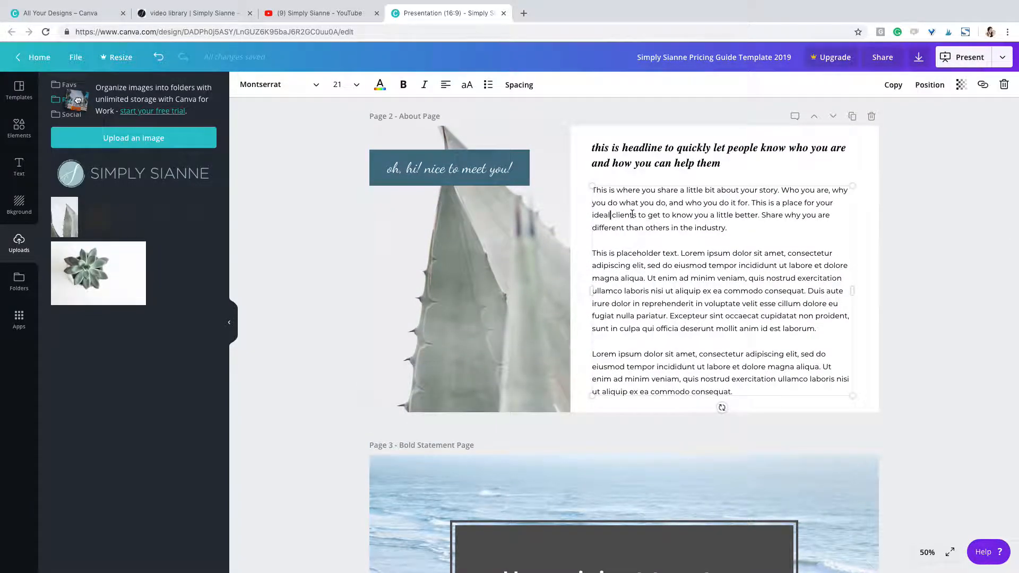
{"action": "left_click", "coordinate": [299, 86]}
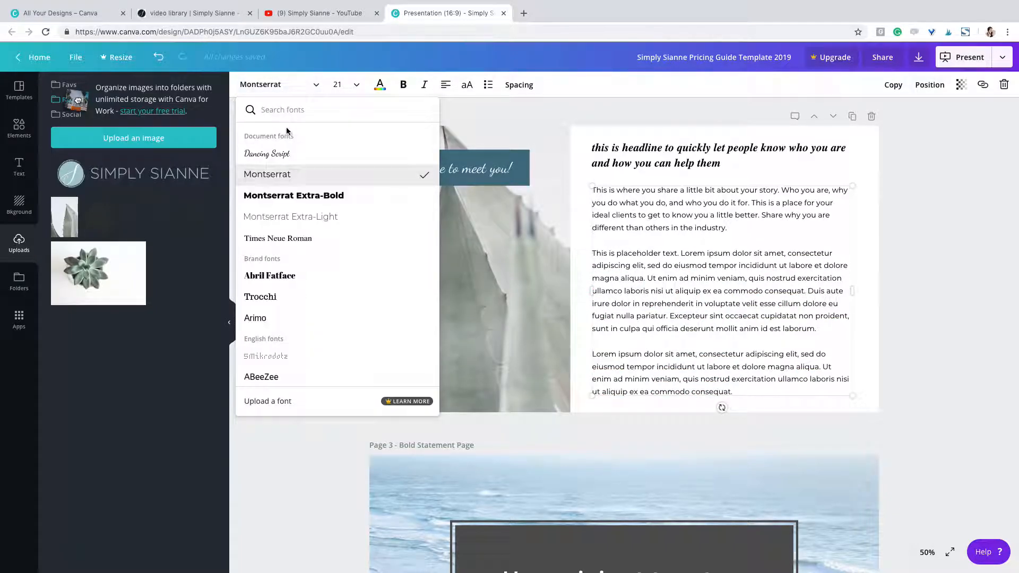
{"action": "left_click", "coordinate": [676, 145]}
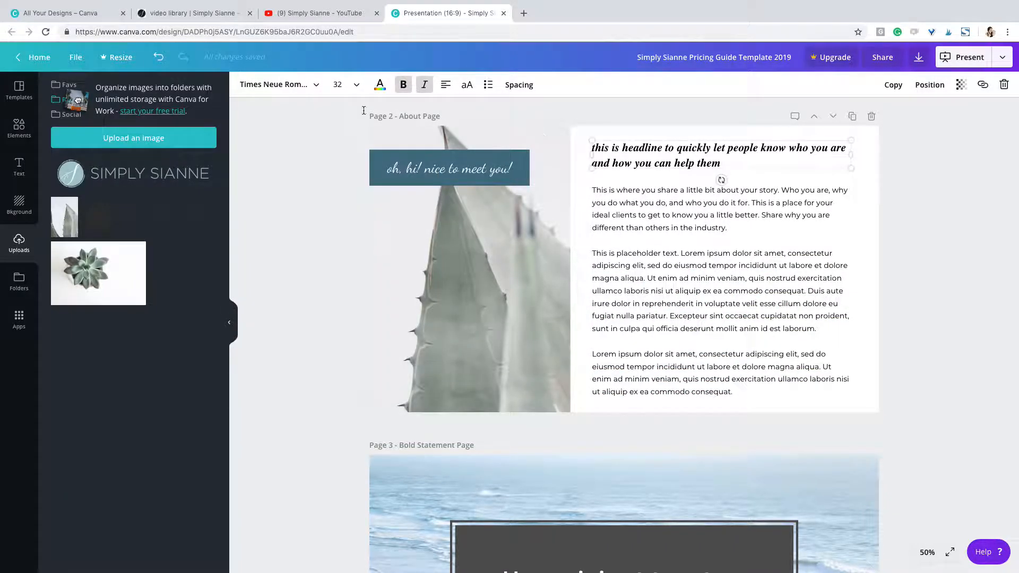
{"action": "left_click", "coordinate": [659, 249]}
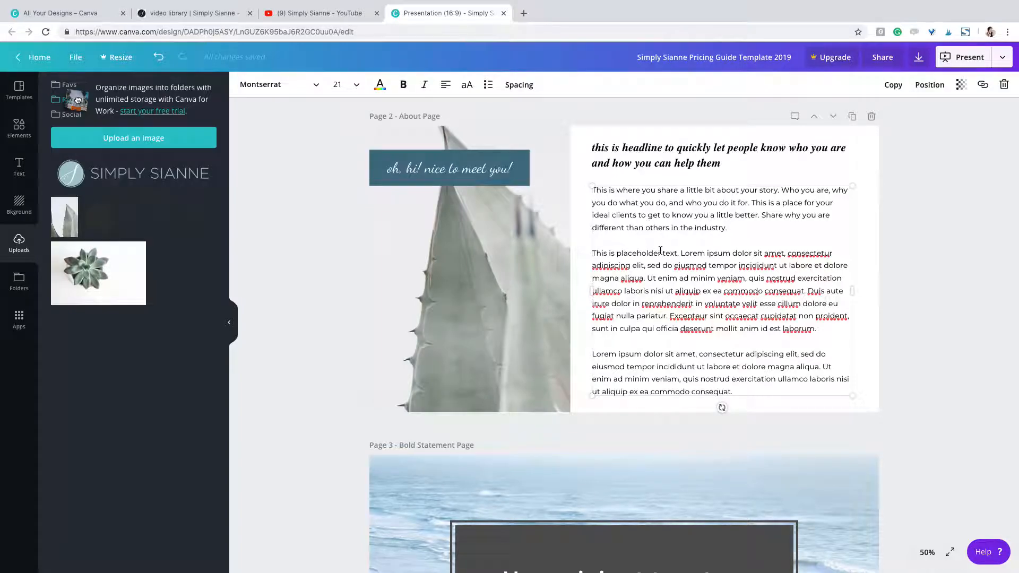
{"action": "scroll", "coordinate": [660, 250], "scroll_direction": "up", "scroll_amount": 5}
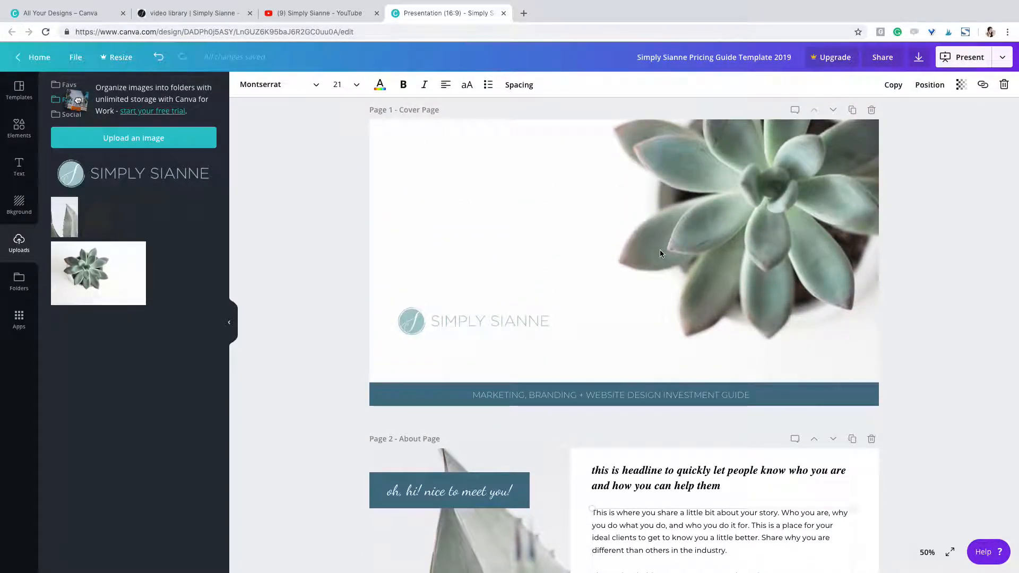
{"action": "scroll", "coordinate": [660, 250], "scroll_direction": "down", "scroll_amount": 5}
{"action": "scroll", "coordinate": [660, 251], "scroll_direction": "down", "scroll_amount": 1}
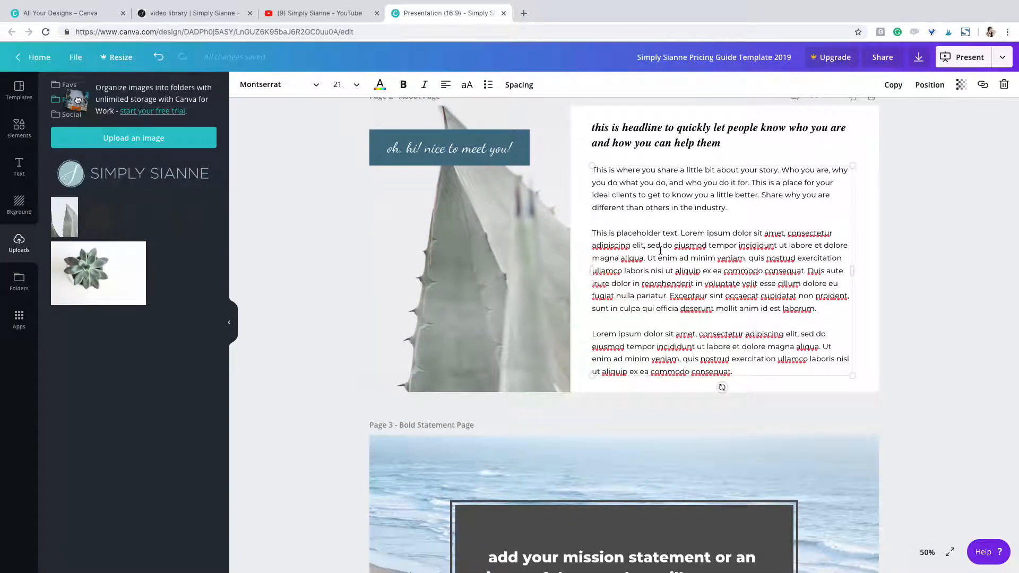
{"action": "scroll", "coordinate": [660, 250], "scroll_direction": "down", "scroll_amount": 1}
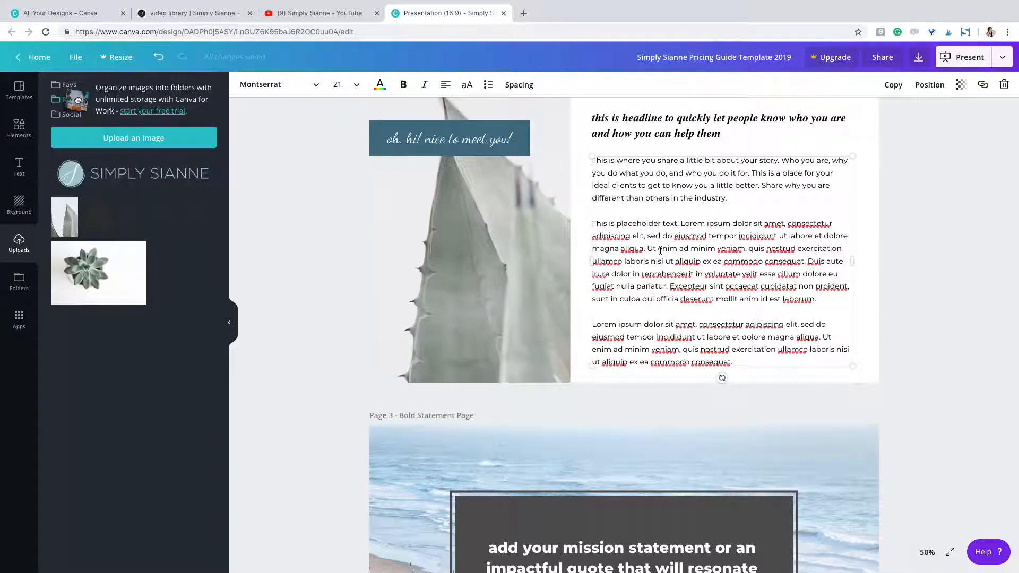
{"action": "scroll", "coordinate": [660, 250], "scroll_direction": "up", "scroll_amount": 1}
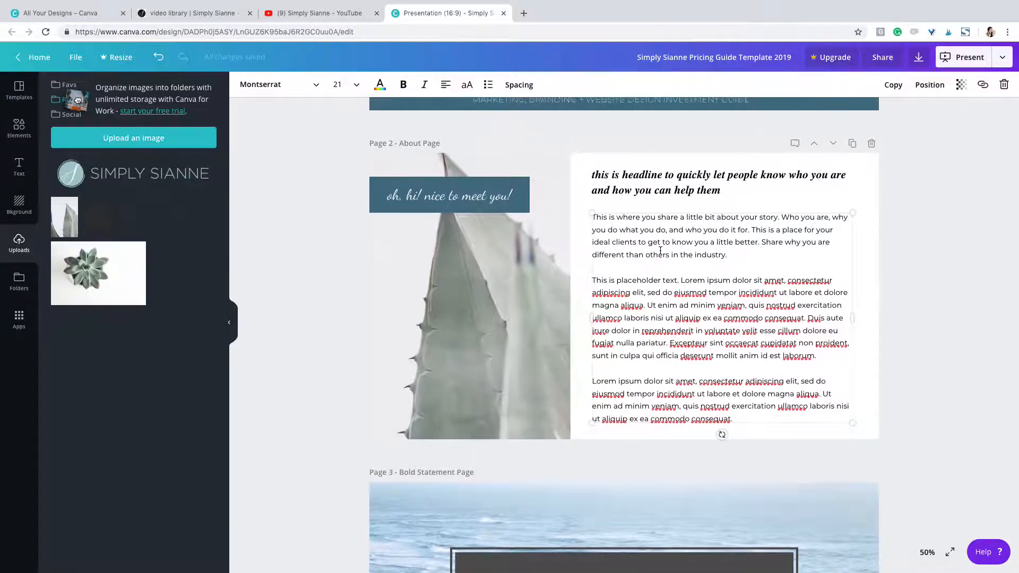
{"action": "left_click", "coordinate": [487, 205]}
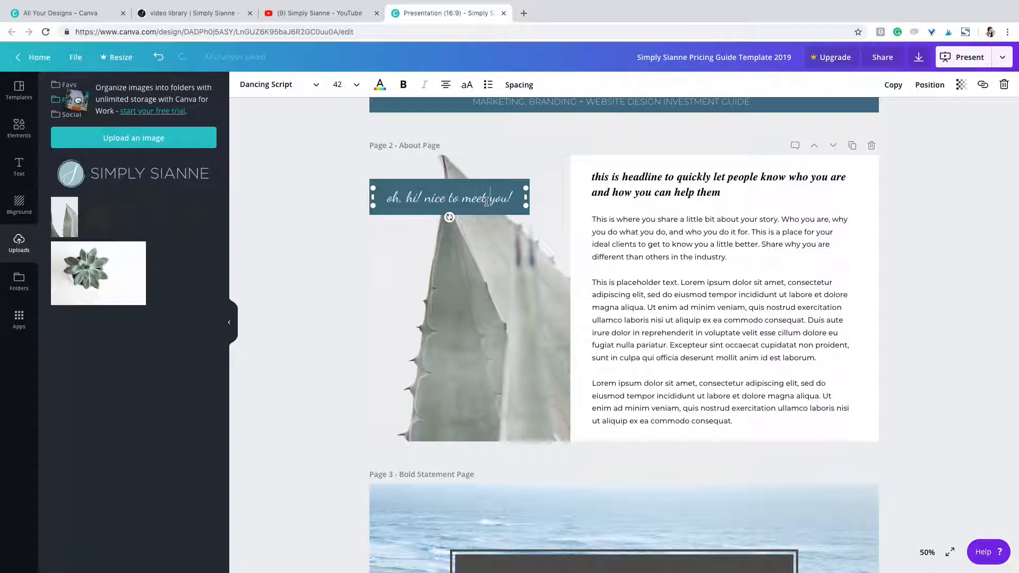
{"action": "left_click", "coordinate": [311, 92]}
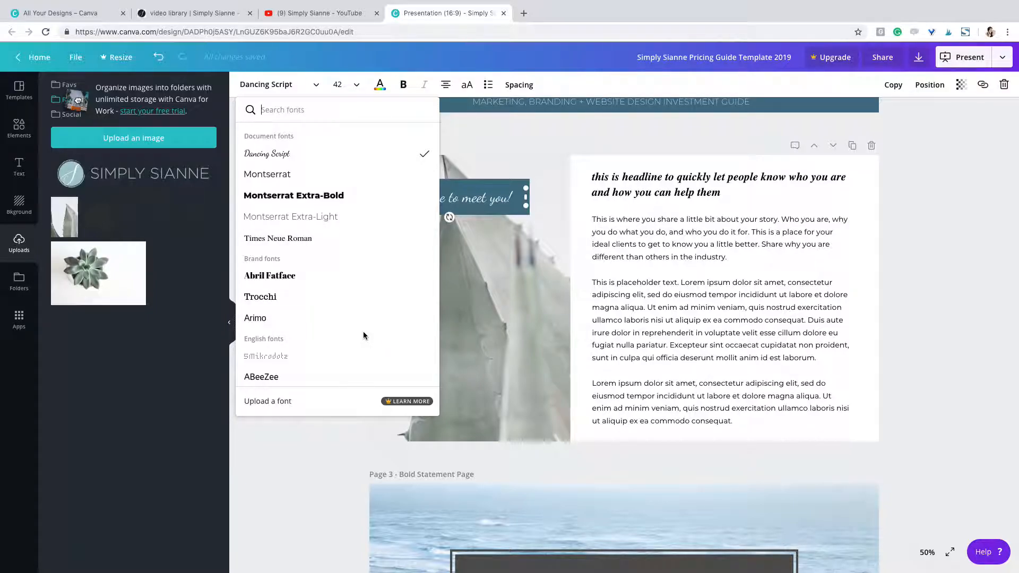
{"action": "left_click", "coordinate": [709, 187]}
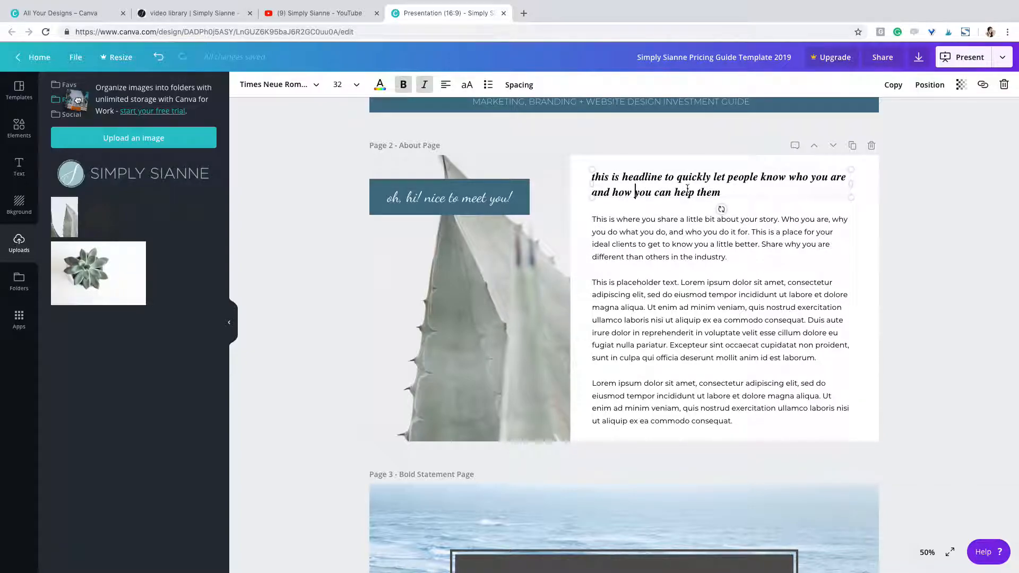
Try the cover page's services banner text without the uppercase setting, and switch uppercase back on
{"action": "scroll", "coordinate": [661, 184], "scroll_direction": "up", "scroll_amount": 2}
{"action": "left_click", "coordinate": [648, 185]}
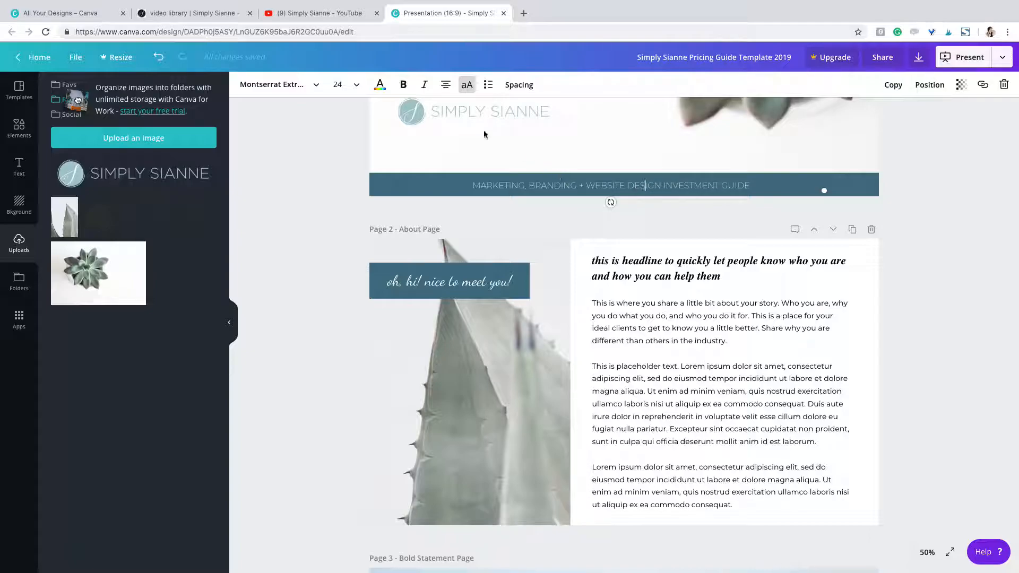
{"action": "left_click", "coordinate": [467, 86]}
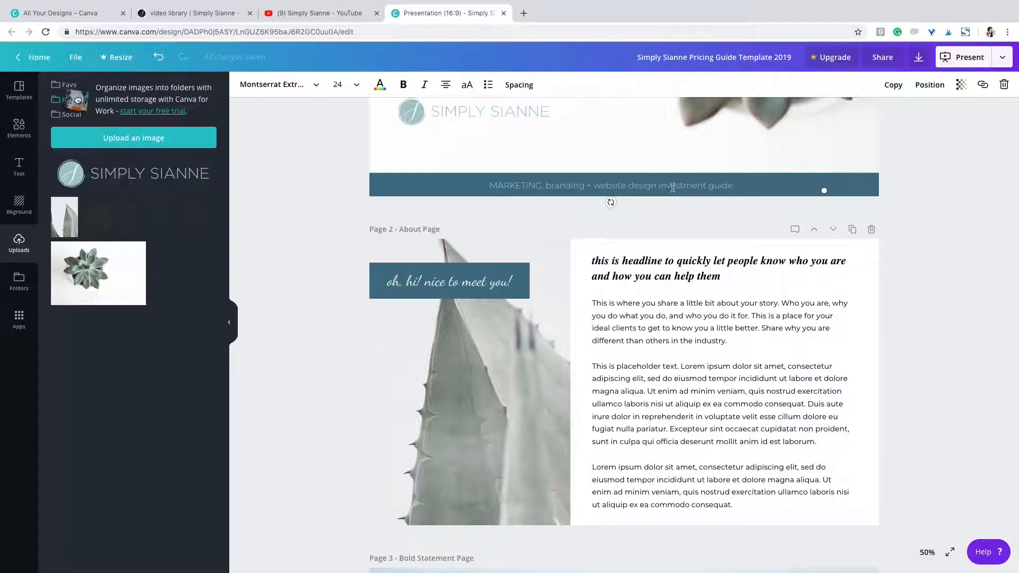
{"action": "left_click", "coordinate": [467, 85]}
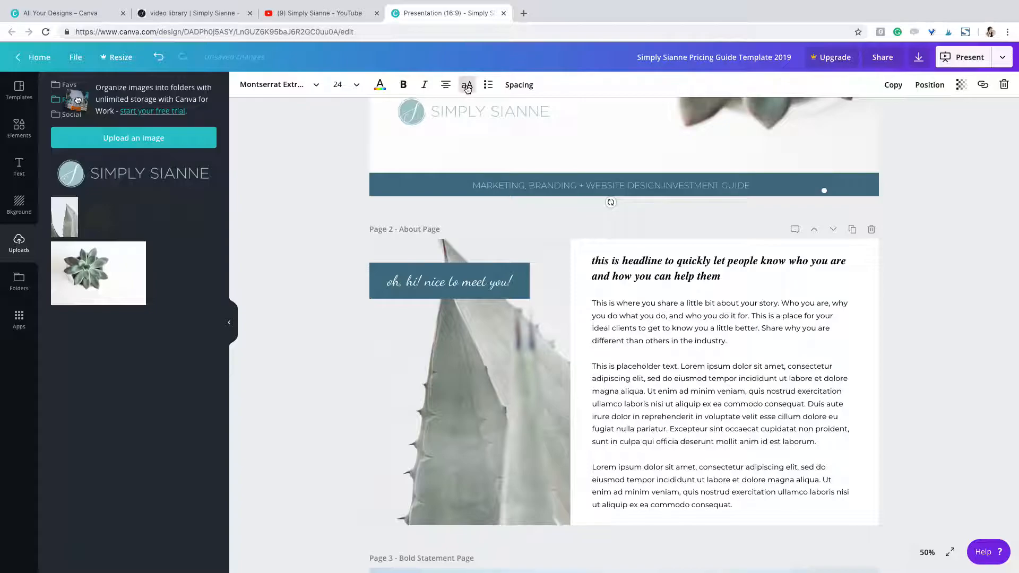
{"action": "left_click", "coordinate": [667, 211]}
Compare the Bold Statement page with the cover and About pages, and browse the available background images
{"action": "scroll", "coordinate": [666, 210], "scroll_direction": "down", "scroll_amount": 4}
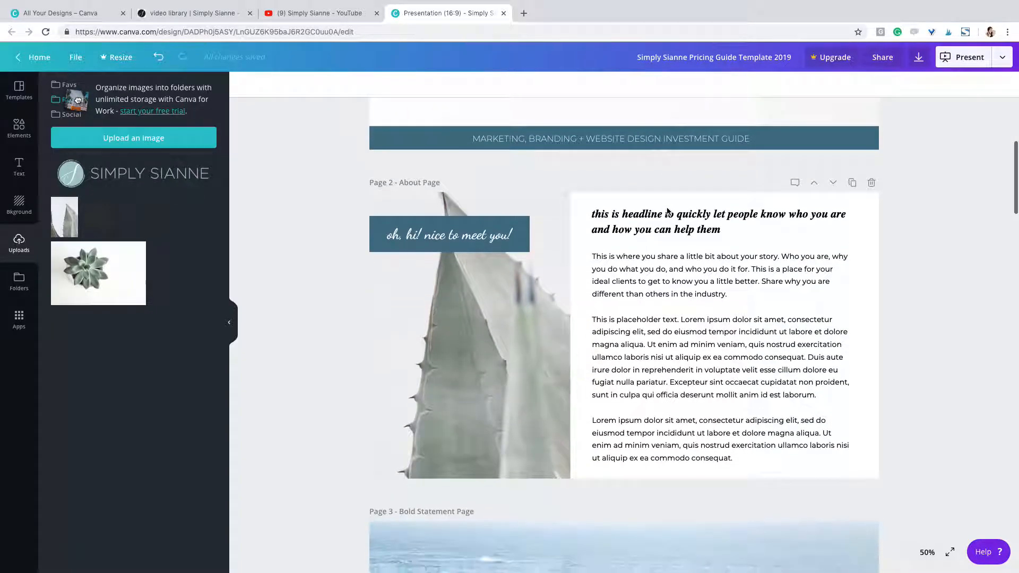
{"action": "scroll", "coordinate": [667, 211], "scroll_direction": "down", "scroll_amount": 4}
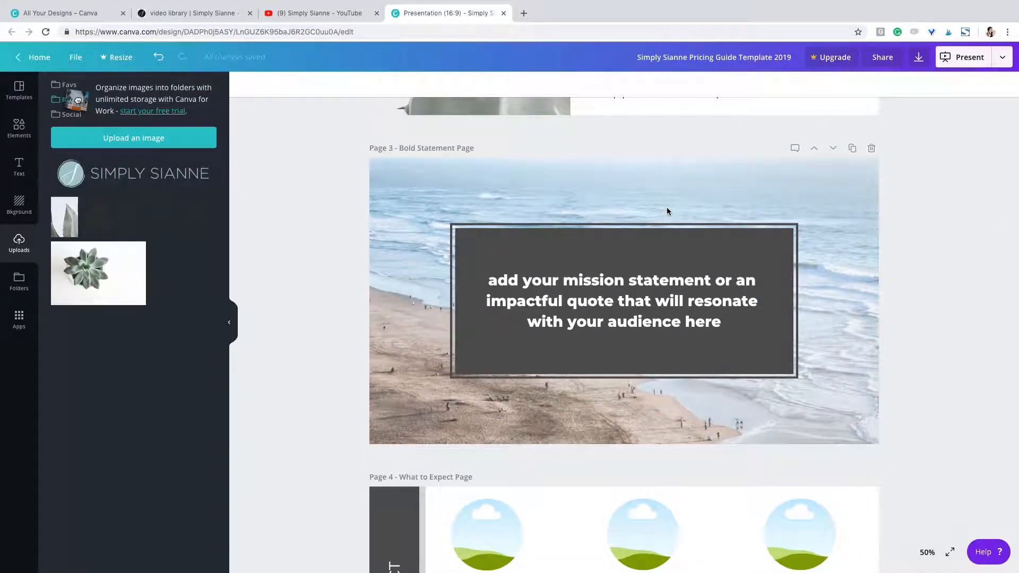
{"action": "scroll", "coordinate": [667, 212], "scroll_direction": "down", "scroll_amount": 1}
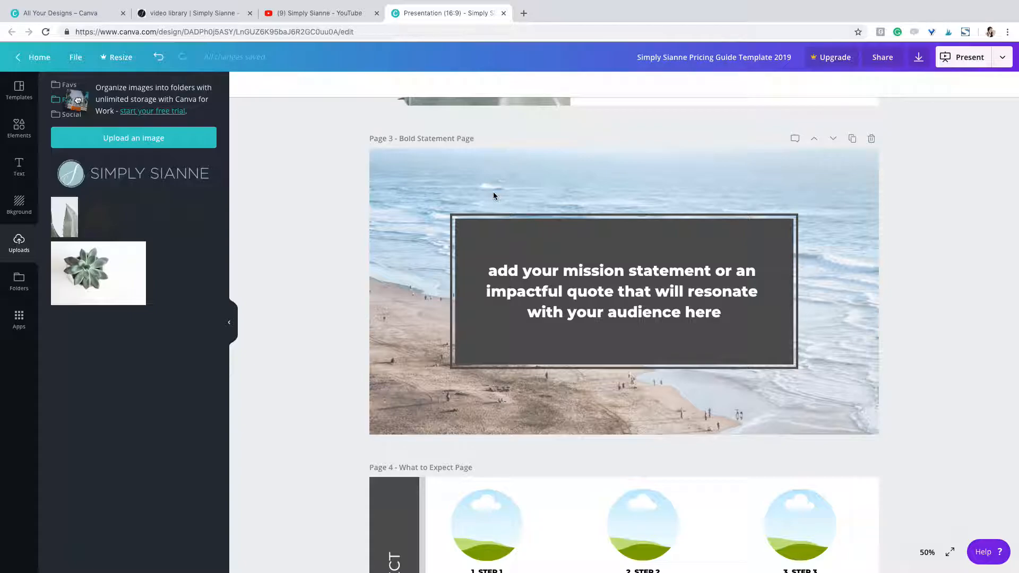
{"action": "scroll", "coordinate": [493, 196], "scroll_direction": "up", "scroll_amount": 12}
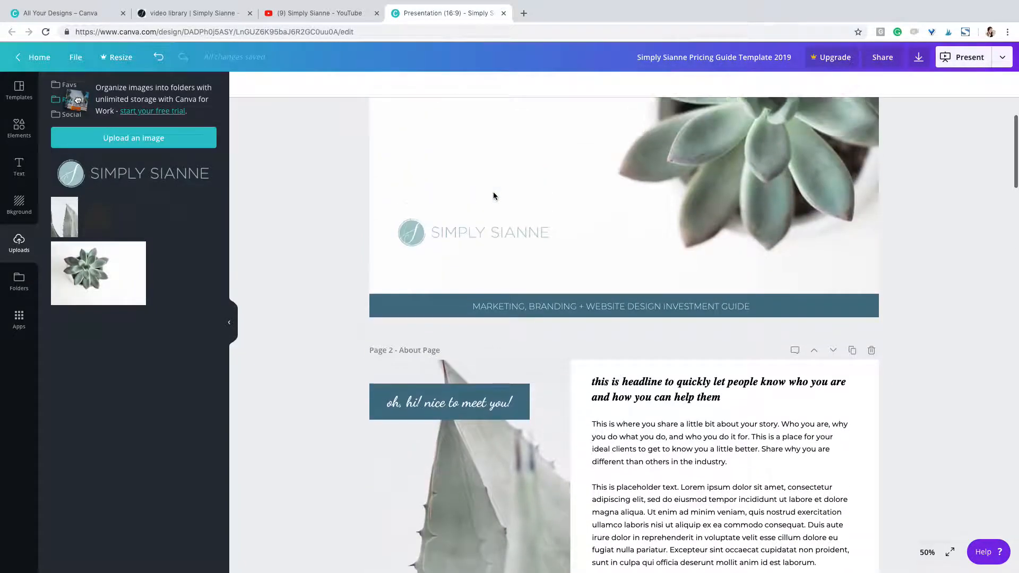
{"action": "scroll", "coordinate": [493, 196], "scroll_direction": "down", "scroll_amount": 12}
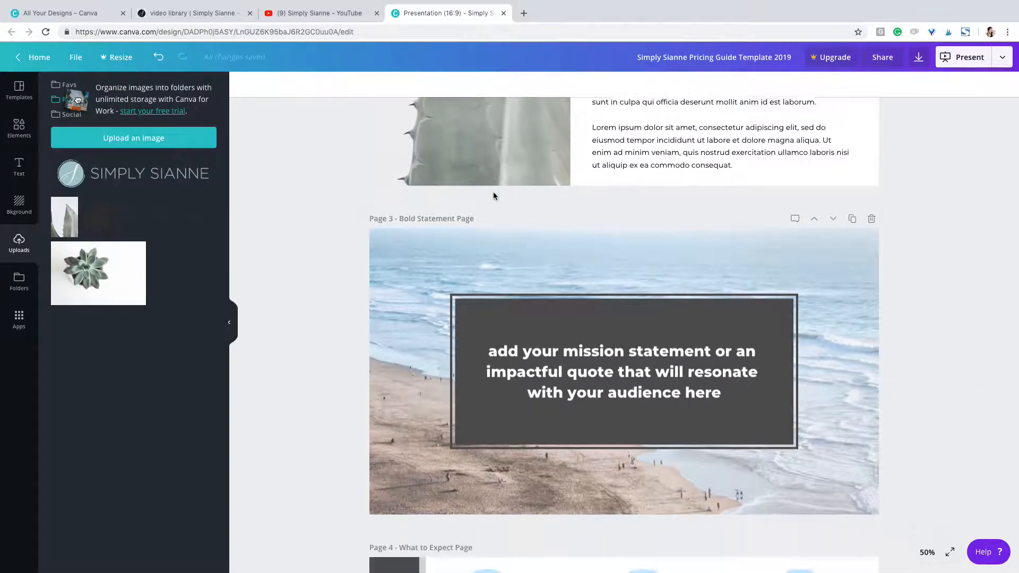
{"action": "left_click", "coordinate": [20, 205]}
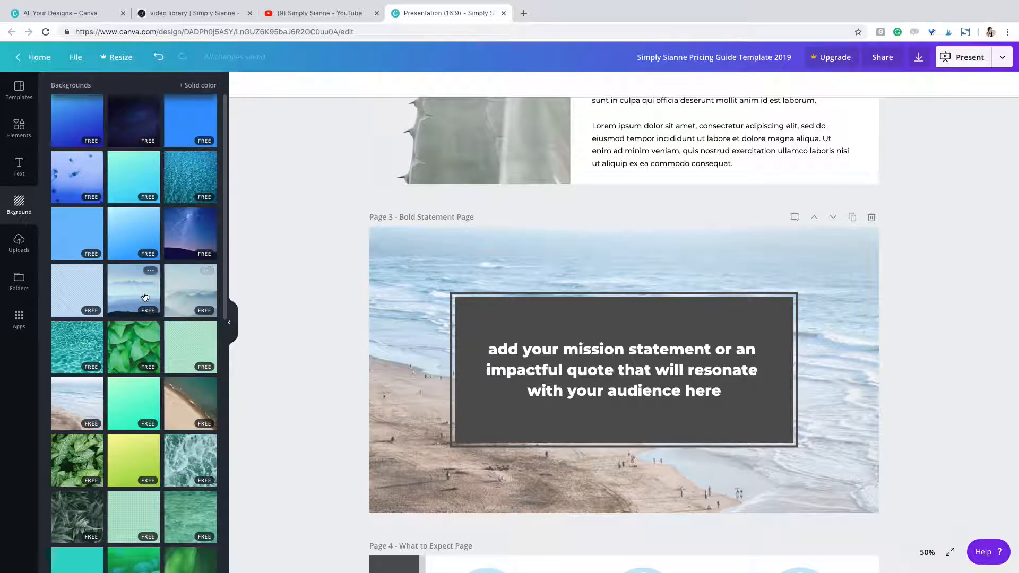
{"action": "scroll", "coordinate": [142, 344], "scroll_direction": "down", "scroll_amount": 3}
{"action": "scroll", "coordinate": [142, 344], "scroll_direction": "up", "scroll_amount": 3}
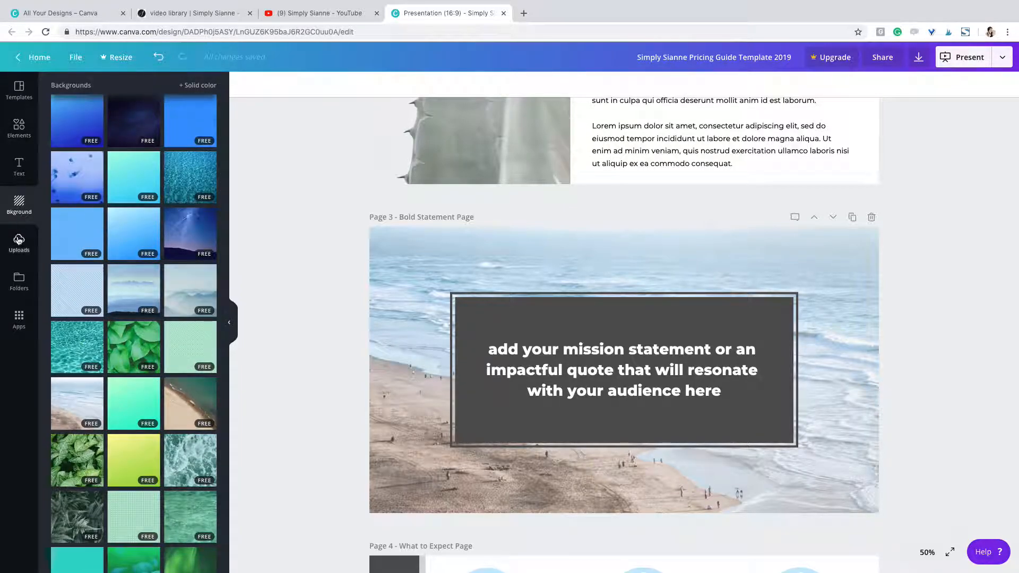
{"action": "scroll", "coordinate": [641, 237], "scroll_direction": "up", "scroll_amount": 2}
{"action": "scroll", "coordinate": [604, 226], "scroll_direction": "up", "scroll_amount": 10}
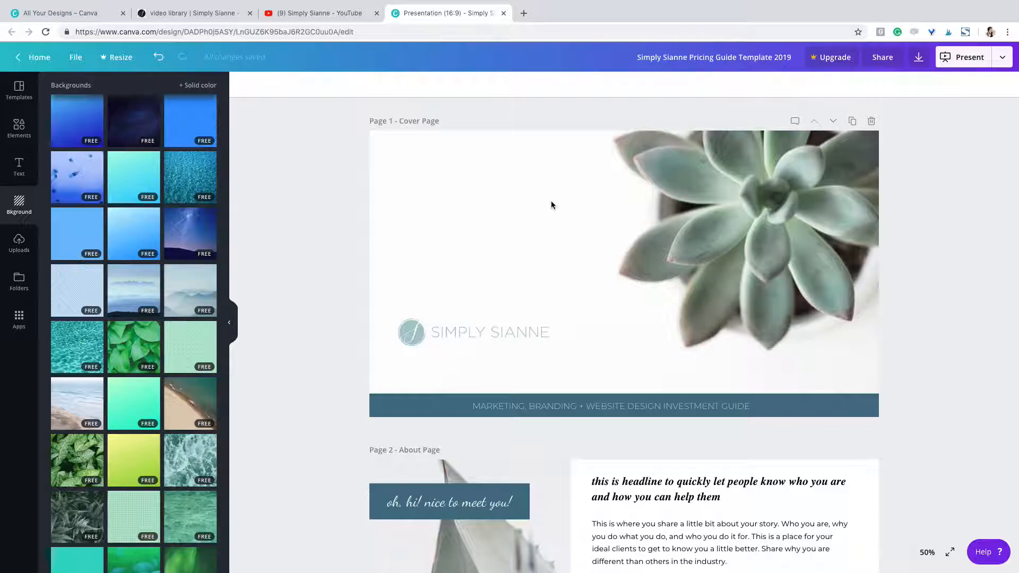
{"action": "scroll", "coordinate": [558, 205], "scroll_direction": "down", "scroll_amount": 11}
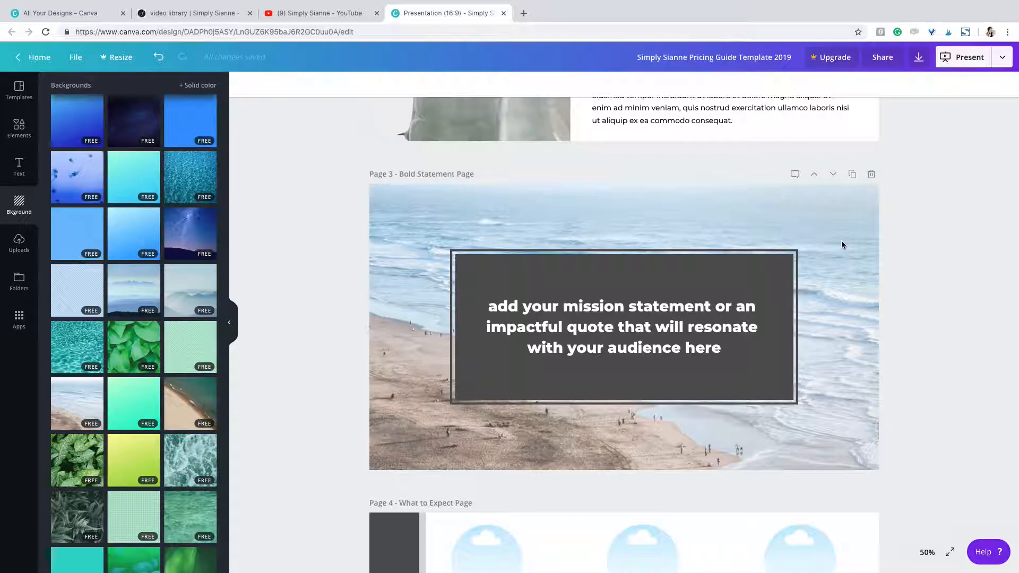
Recolour the Bold Statement page's grey text box and its surrounding frame with the dark blue document colour
{"action": "left_click", "coordinate": [688, 275]}
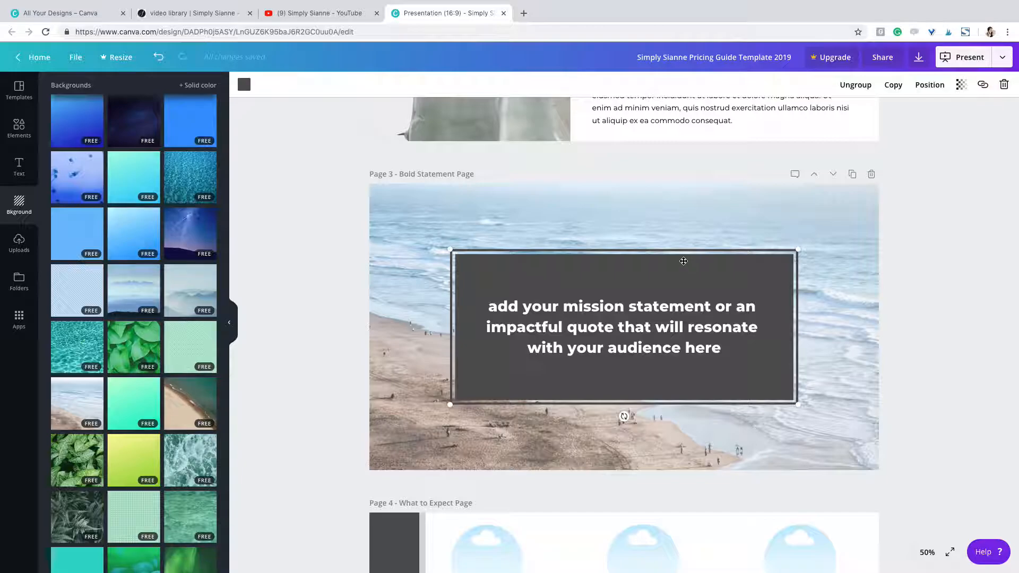
{"action": "left_click", "coordinate": [245, 85]}
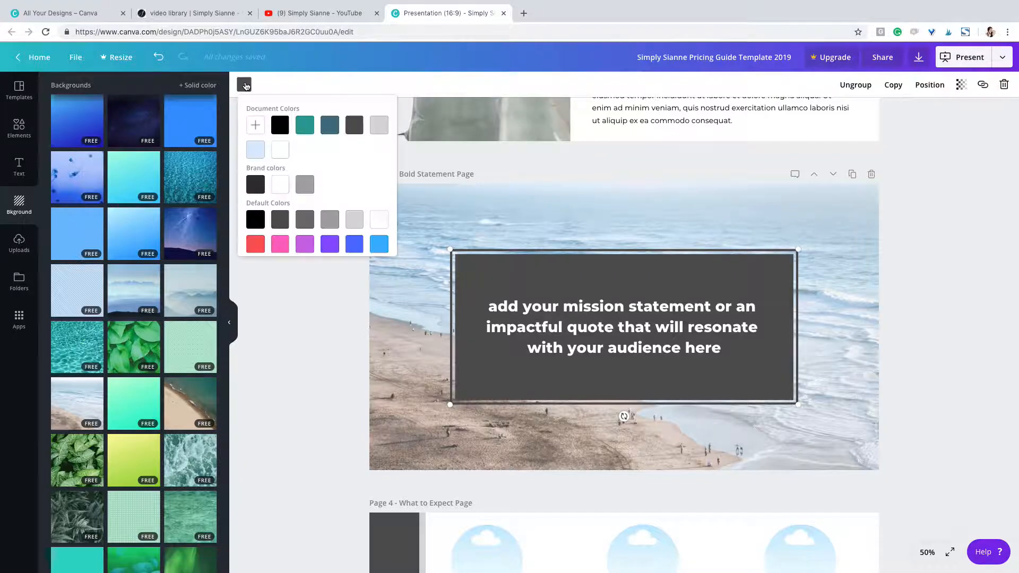
{"action": "left_click", "coordinate": [332, 125]}
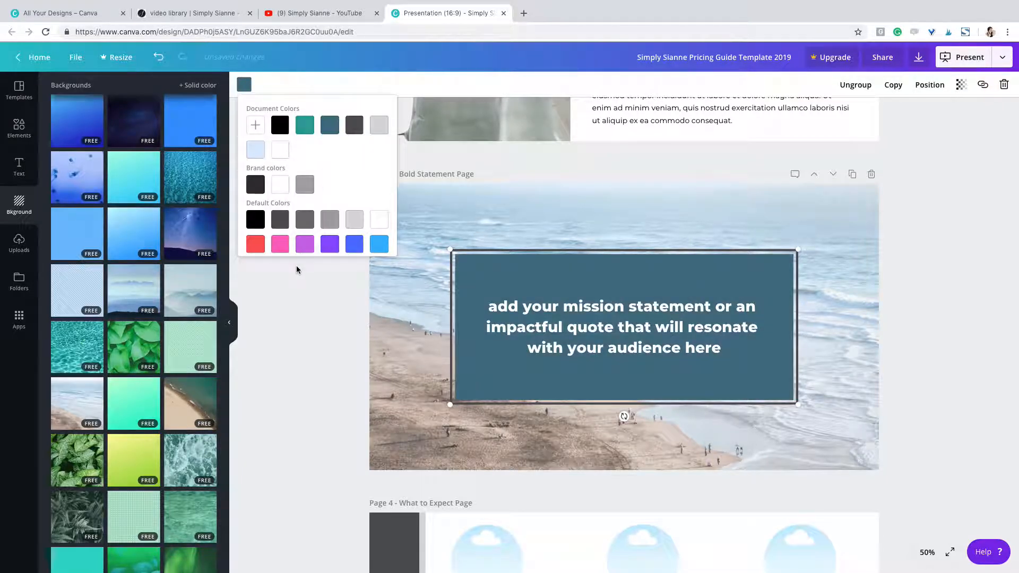
{"action": "left_click", "coordinate": [563, 251]}
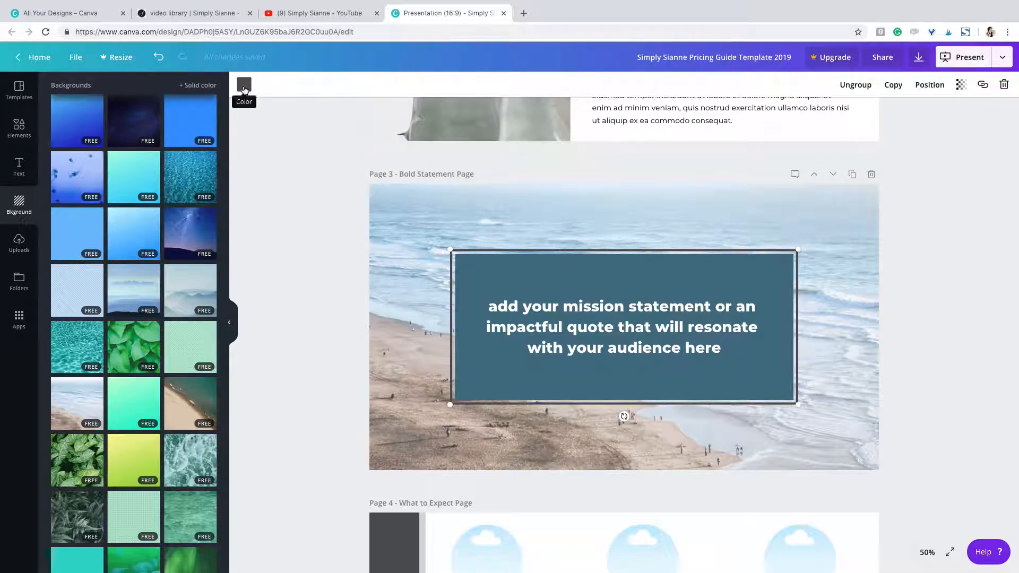
{"action": "left_click", "coordinate": [244, 86]}
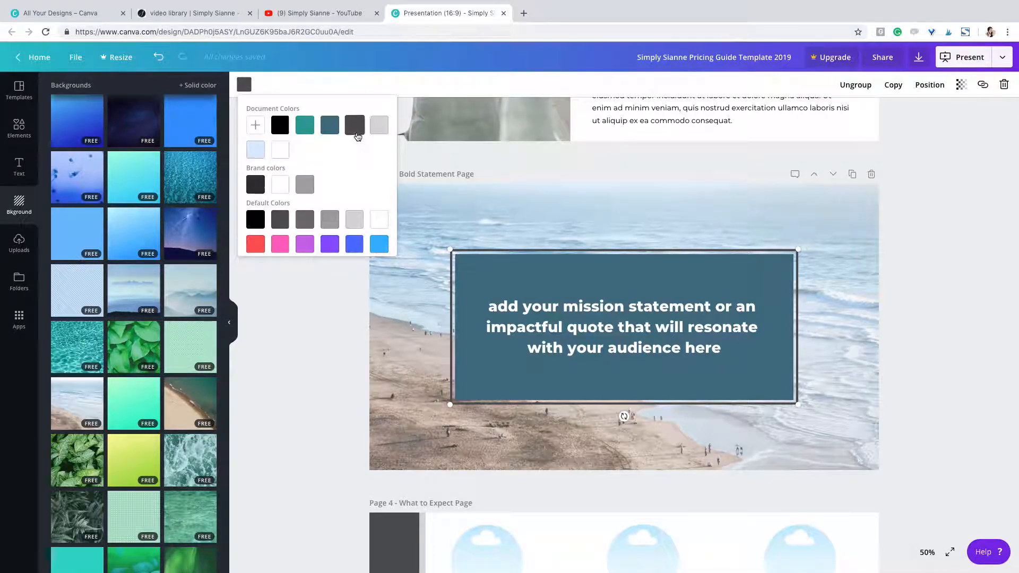
{"action": "left_click", "coordinate": [329, 126]}
{"action": "left_click", "coordinate": [315, 307]}
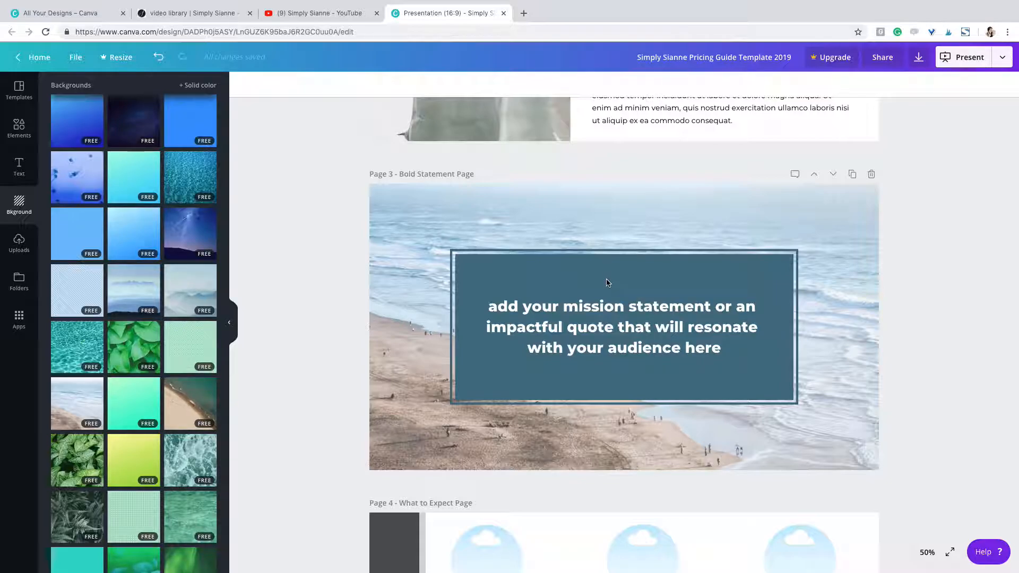
Review the What to Expect page's sidebar and six-step layout, and the Package Title page
{"action": "scroll", "coordinate": [608, 282], "scroll_direction": "down", "scroll_amount": 1}
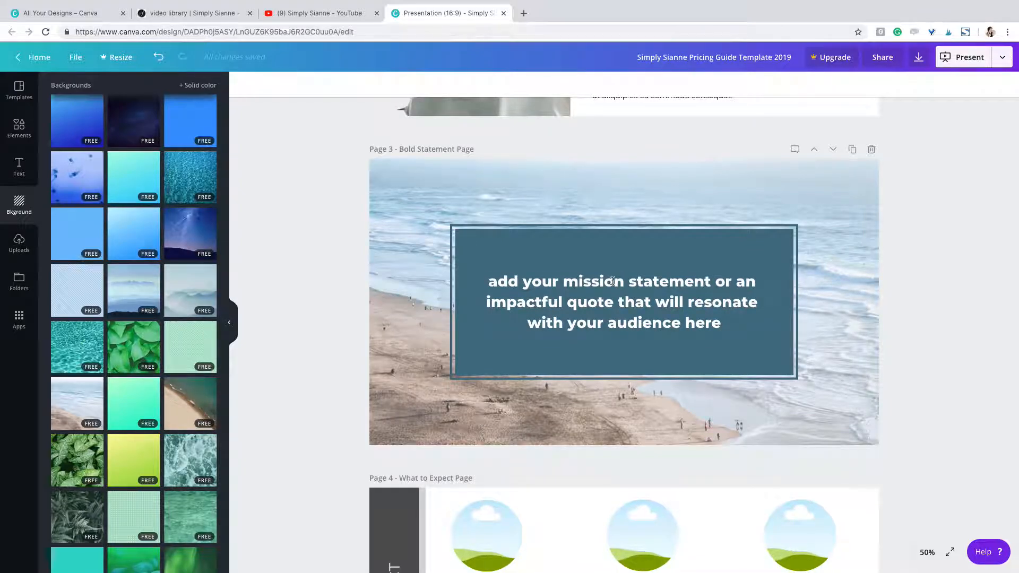
{"action": "scroll", "coordinate": [664, 345], "scroll_direction": "down", "scroll_amount": 5}
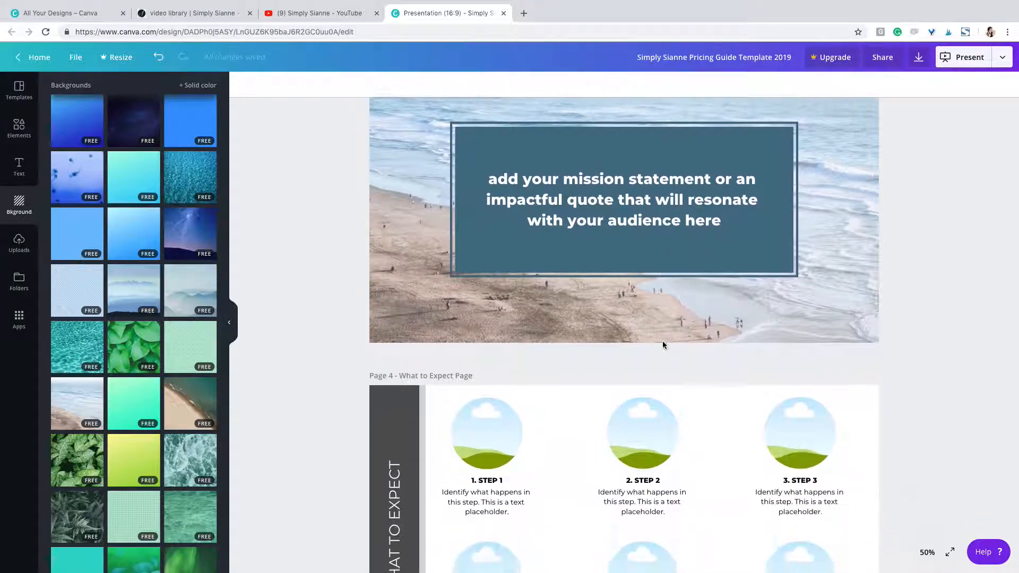
{"action": "scroll", "coordinate": [663, 344], "scroll_direction": "down", "scroll_amount": 1}
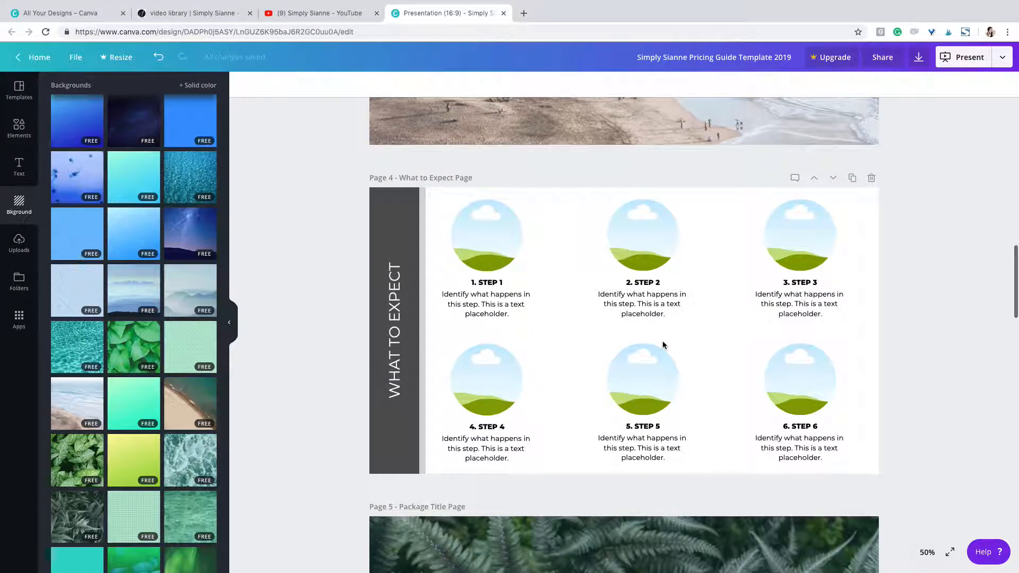
{"action": "left_click", "coordinate": [409, 237]}
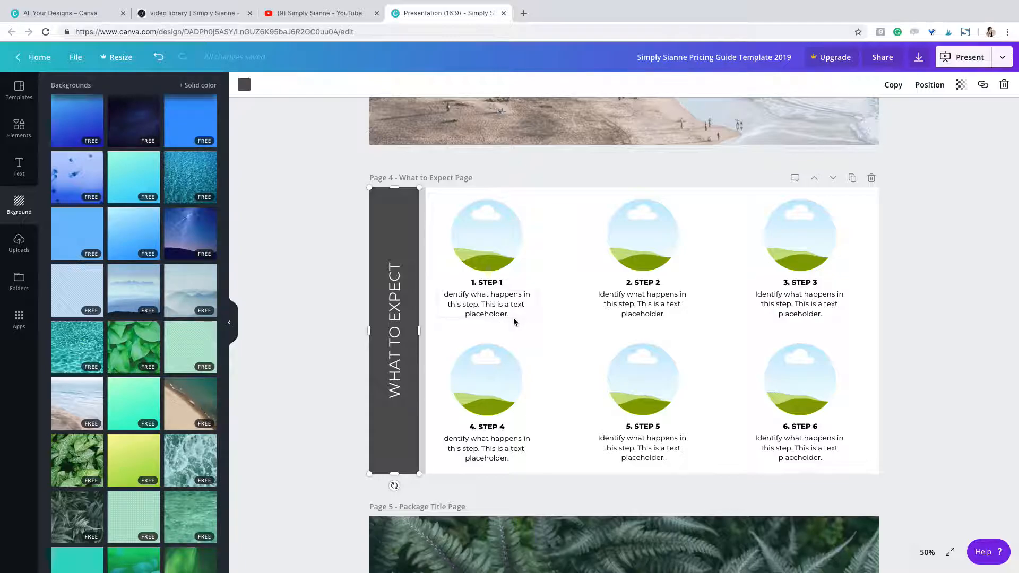
{"action": "scroll", "coordinate": [513, 321], "scroll_direction": "down", "scroll_amount": 1}
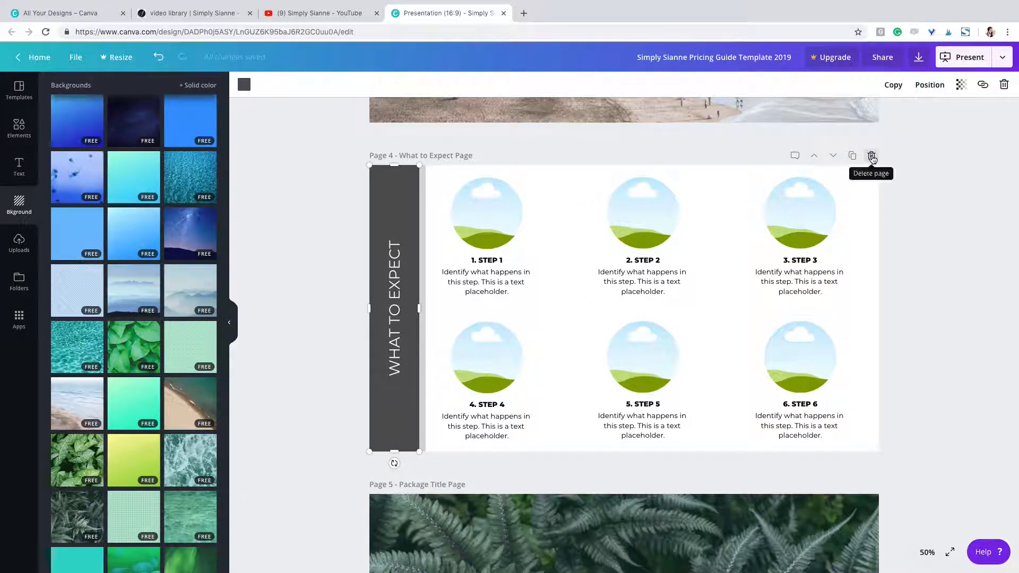
{"action": "scroll", "coordinate": [558, 336], "scroll_direction": "down", "scroll_amount": 10}
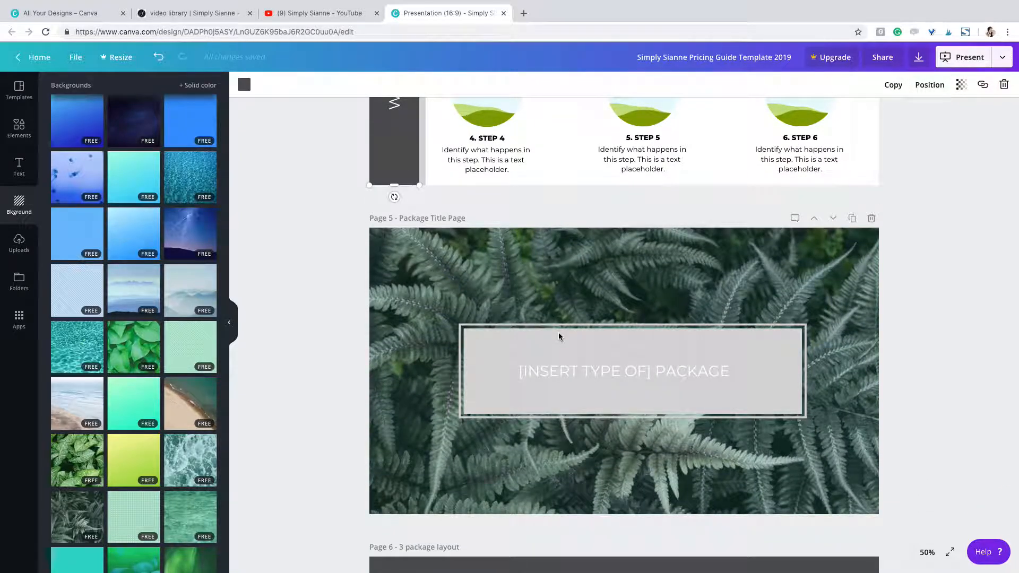
Review the Package Title page and the 3 package layout page that follows it
{"action": "scroll", "coordinate": [558, 337], "scroll_direction": "down", "scroll_amount": 3}
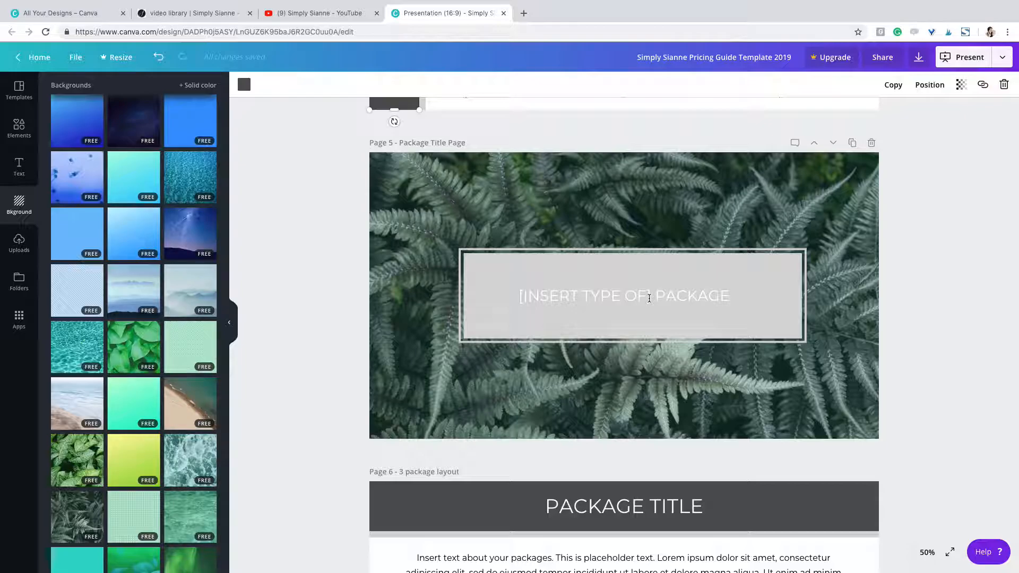
{"action": "scroll", "coordinate": [668, 301], "scroll_direction": "down", "scroll_amount": 4}
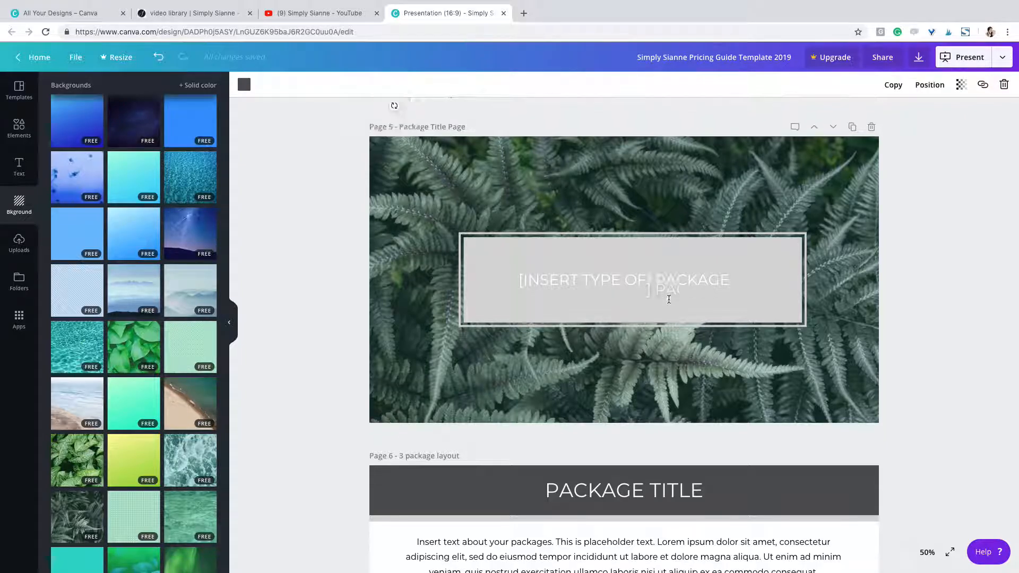
{"action": "scroll", "coordinate": [670, 301], "scroll_direction": "down", "scroll_amount": 2}
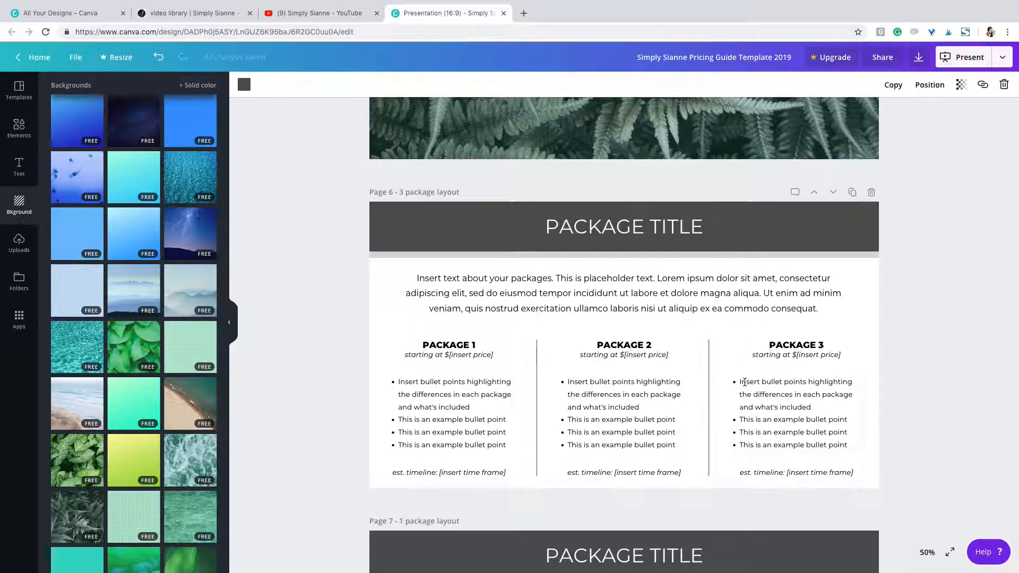
{"action": "scroll", "coordinate": [743, 377], "scroll_direction": "up", "scroll_amount": 4}
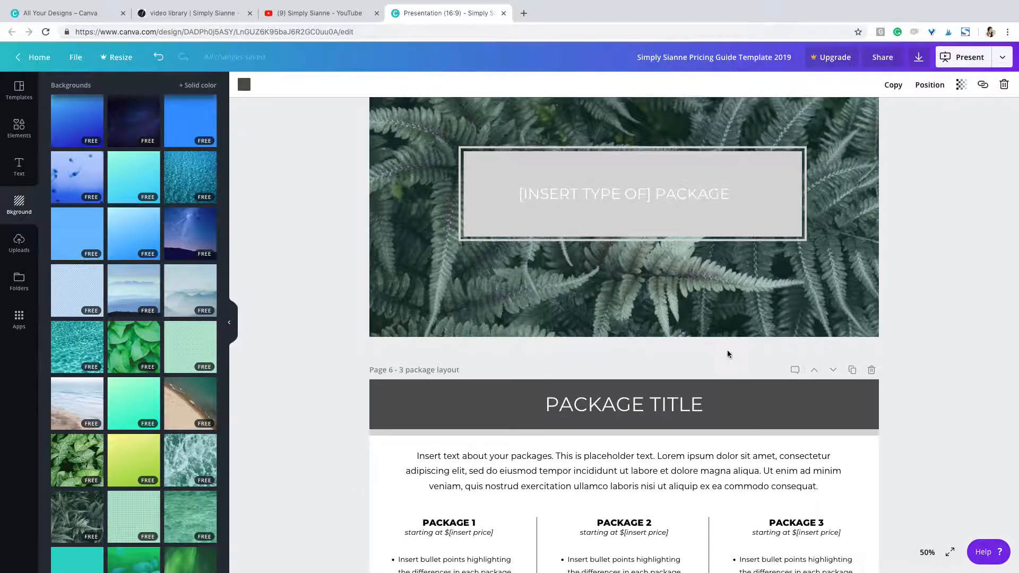
{"action": "scroll", "coordinate": [667, 393], "scroll_direction": "down", "scroll_amount": 2}
{"action": "scroll", "coordinate": [667, 393], "scroll_direction": "up", "scroll_amount": 2}
{"action": "scroll", "coordinate": [667, 393], "scroll_direction": "down", "scroll_amount": 3}
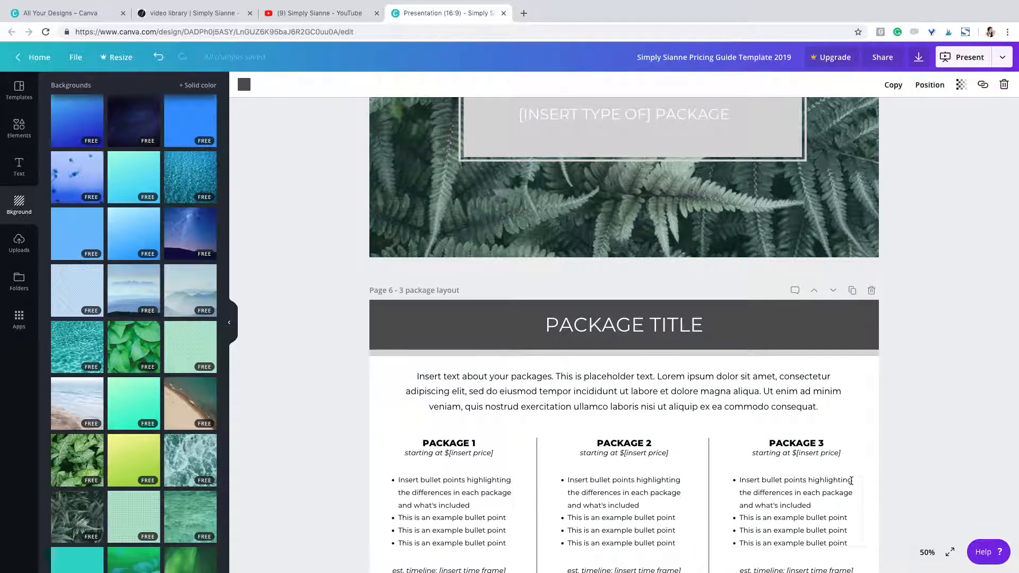
{"action": "scroll", "coordinate": [850, 481], "scroll_direction": "down", "scroll_amount": 1}
{"action": "scroll", "coordinate": [851, 479], "scroll_direction": "up", "scroll_amount": 4}
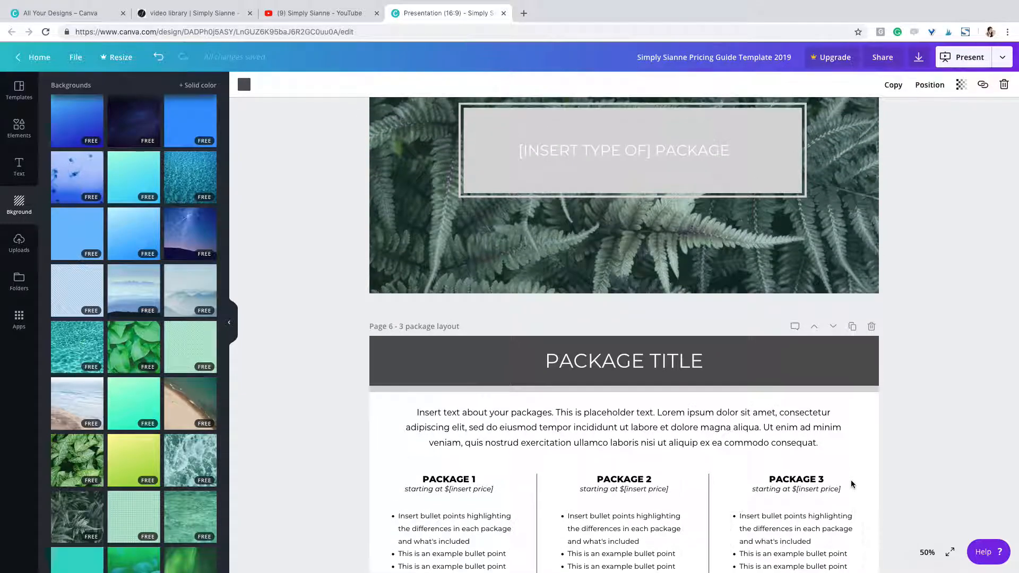
Duplicate the Package Title page and move the copy down one place, between the 3 package and 1 package layouts
{"action": "scroll", "coordinate": [762, 326], "scroll_direction": "up", "scroll_amount": 3}
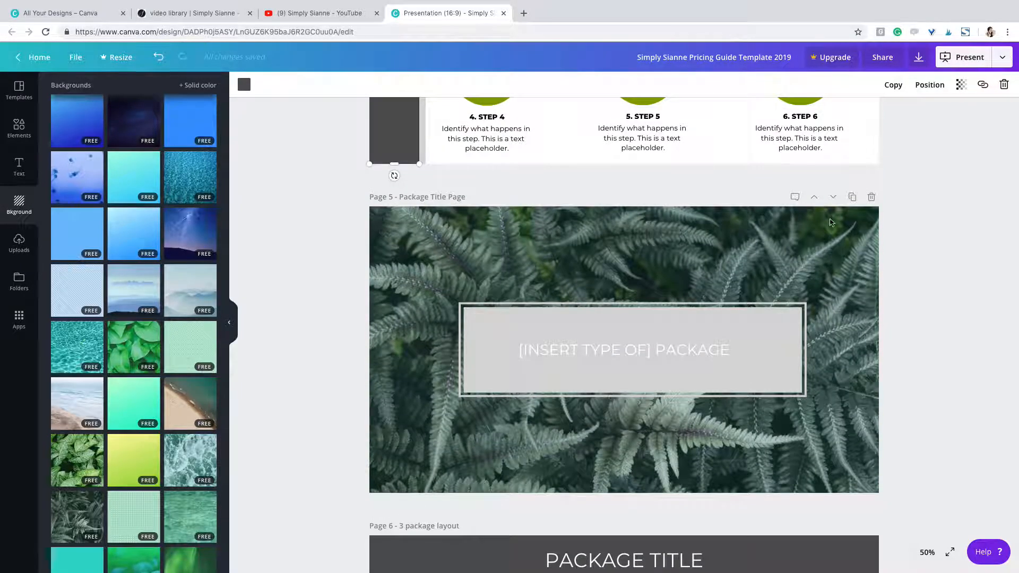
{"action": "left_click", "coordinate": [854, 197]}
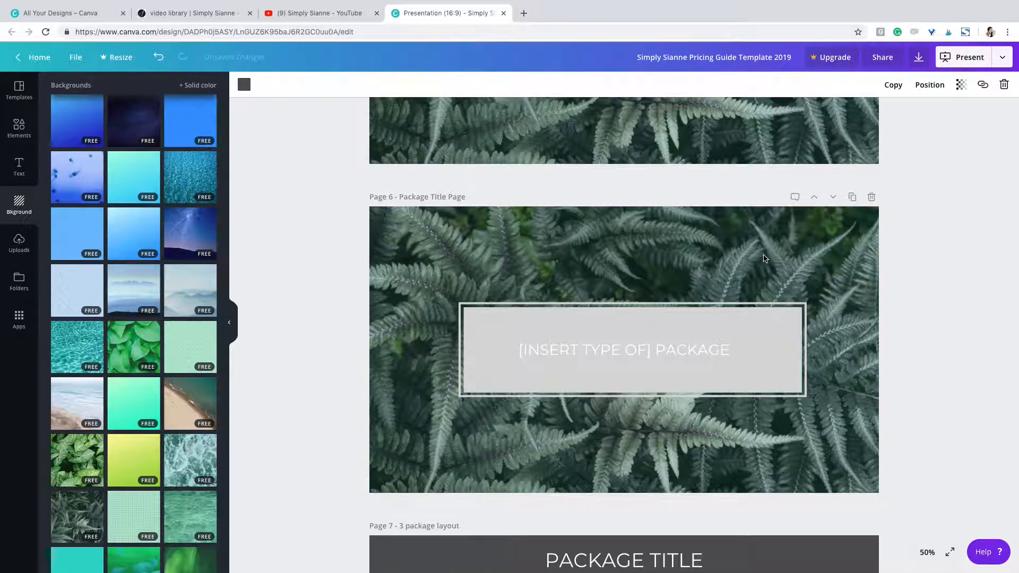
{"action": "scroll", "coordinate": [784, 243], "scroll_direction": "up", "scroll_amount": 1}
{"action": "scroll", "coordinate": [785, 242], "scroll_direction": "up", "scroll_amount": 2}
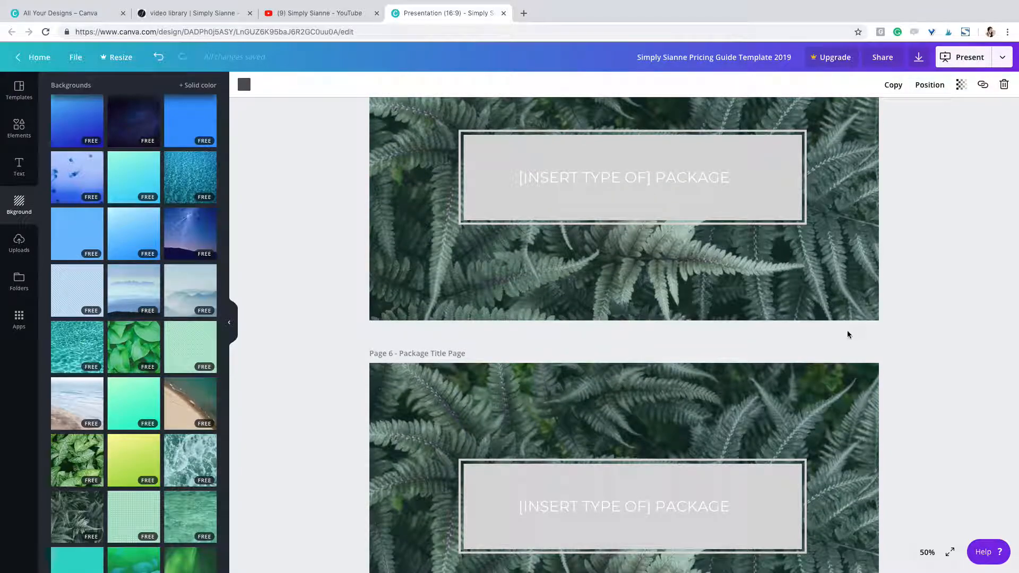
{"action": "scroll", "coordinate": [845, 332], "scroll_direction": "up", "scroll_amount": 7}
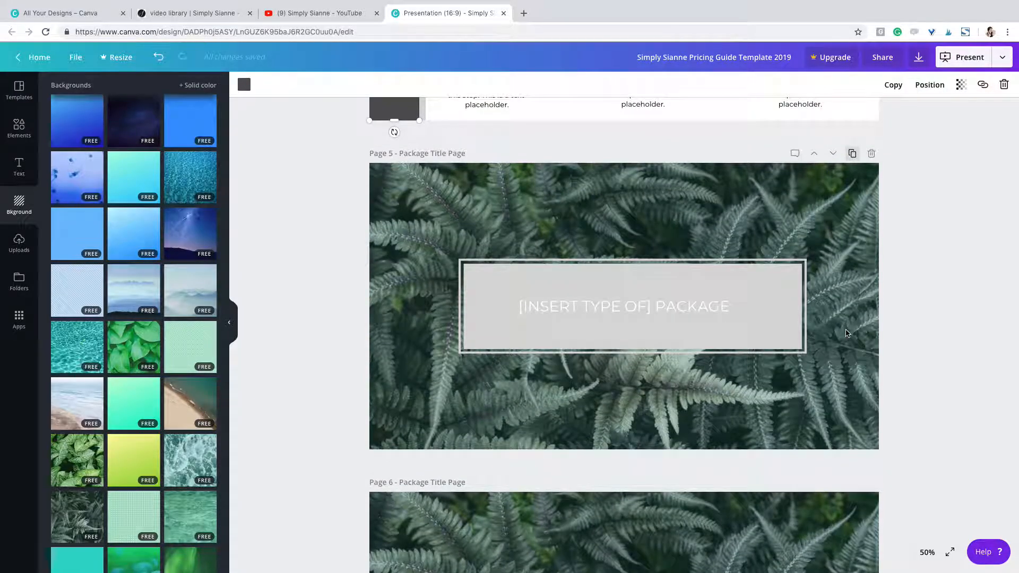
{"action": "scroll", "coordinate": [846, 333], "scroll_direction": "down", "scroll_amount": 1}
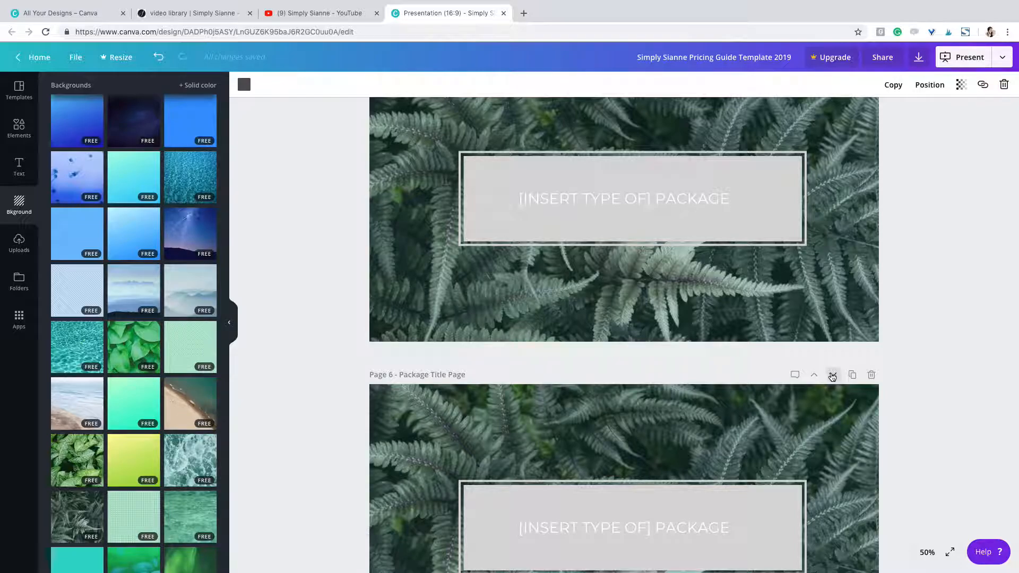
{"action": "left_click", "coordinate": [831, 374]}
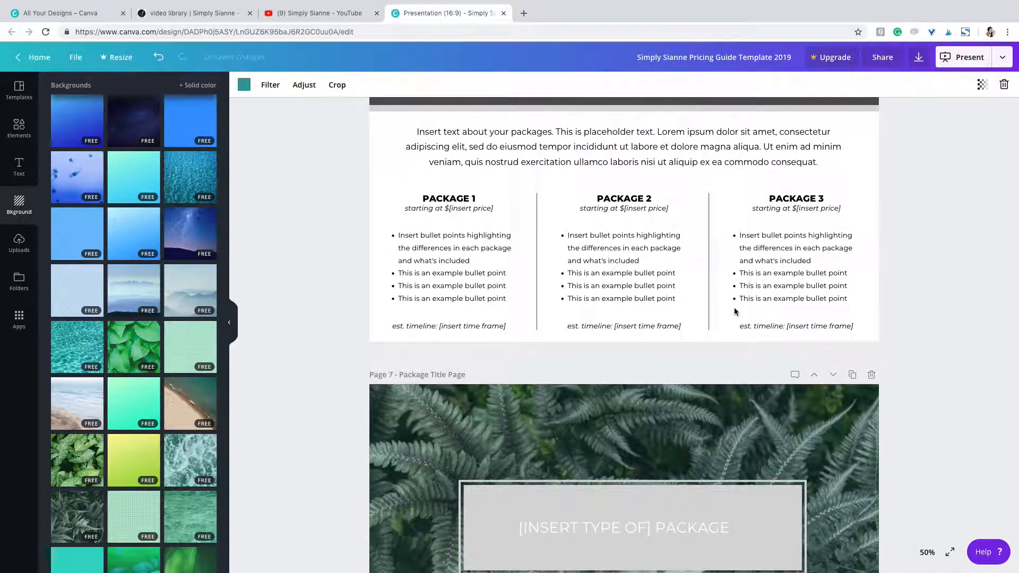
Review the order of the two Package Title pages with their 3 package and 1 package layout pages
{"action": "scroll", "coordinate": [735, 311], "scroll_direction": "up", "scroll_amount": 8}
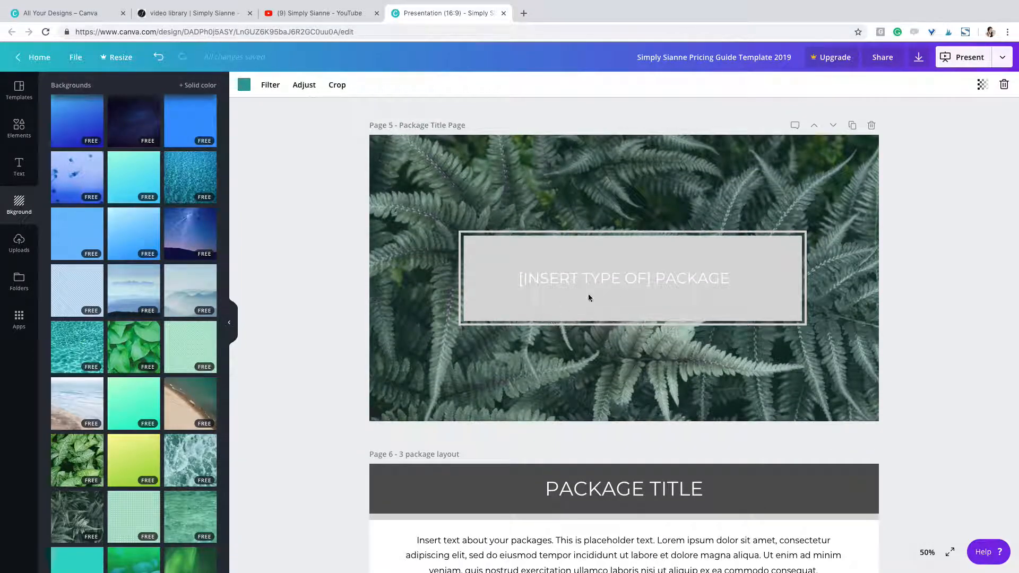
{"action": "scroll", "coordinate": [572, 301], "scroll_direction": "down", "scroll_amount": 4}
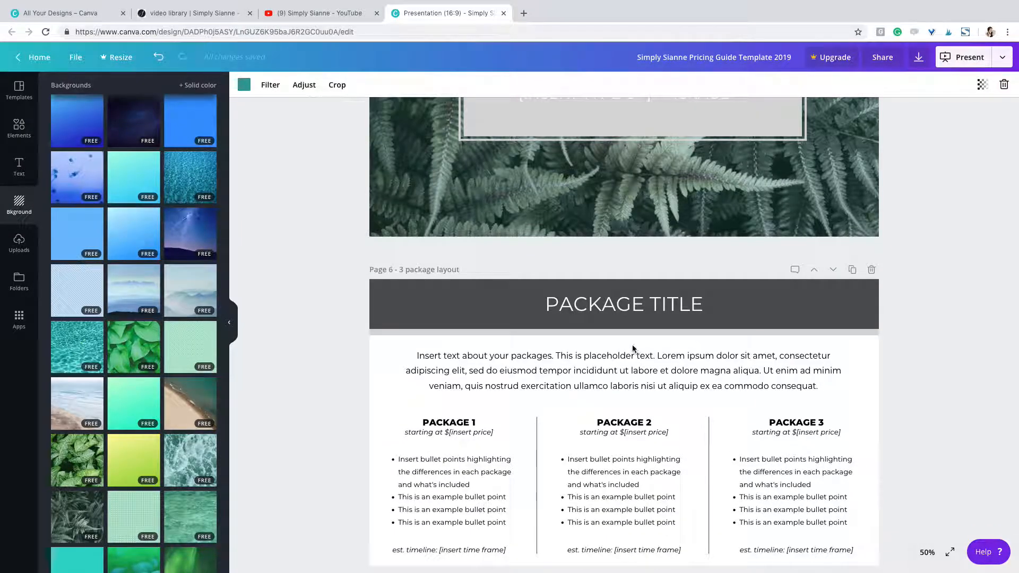
{"action": "scroll", "coordinate": [632, 348], "scroll_direction": "up", "scroll_amount": 2}
{"action": "scroll", "coordinate": [632, 349], "scroll_direction": "down", "scroll_amount": 10}
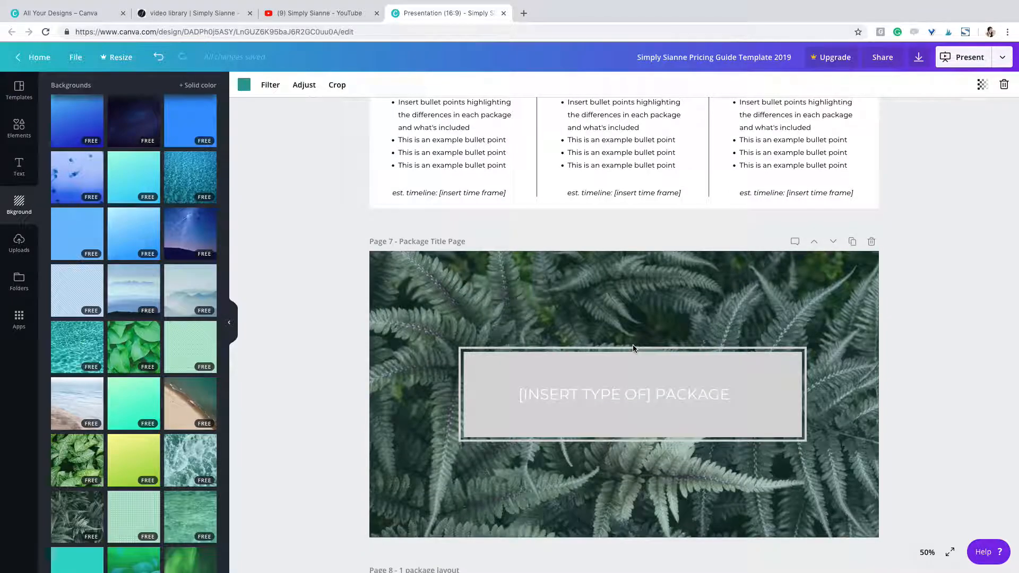
{"action": "scroll", "coordinate": [608, 406], "scroll_direction": "down", "scroll_amount": 5}
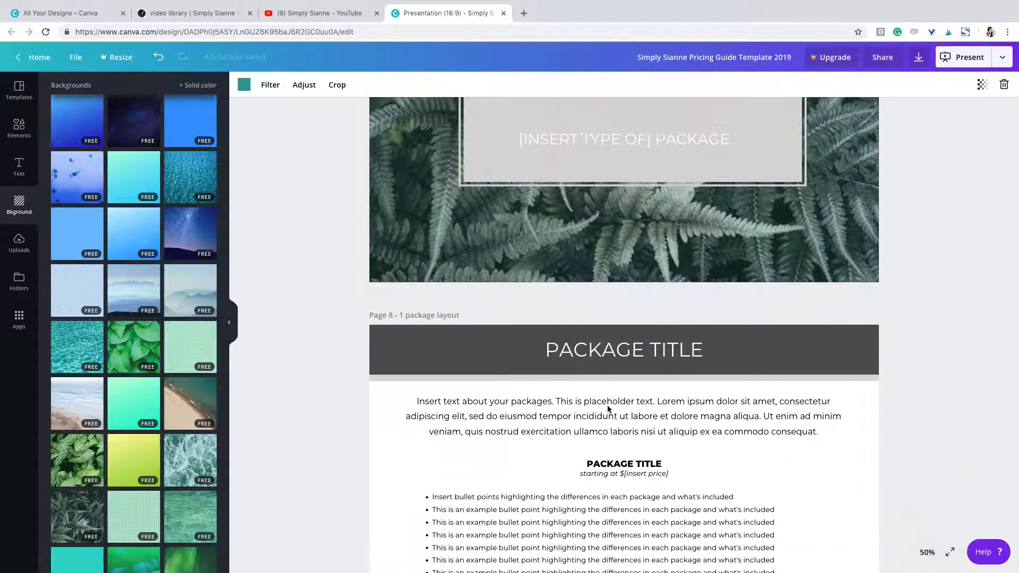
{"action": "scroll", "coordinate": [608, 409], "scroll_direction": "down", "scroll_amount": 2}
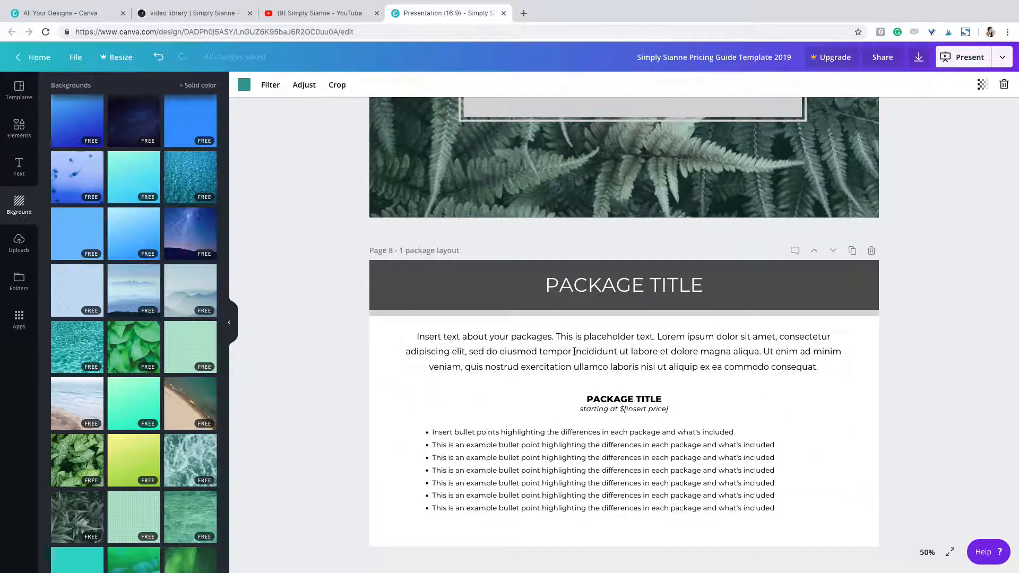
{"action": "scroll", "coordinate": [574, 352], "scroll_direction": "up", "scroll_amount": 8}
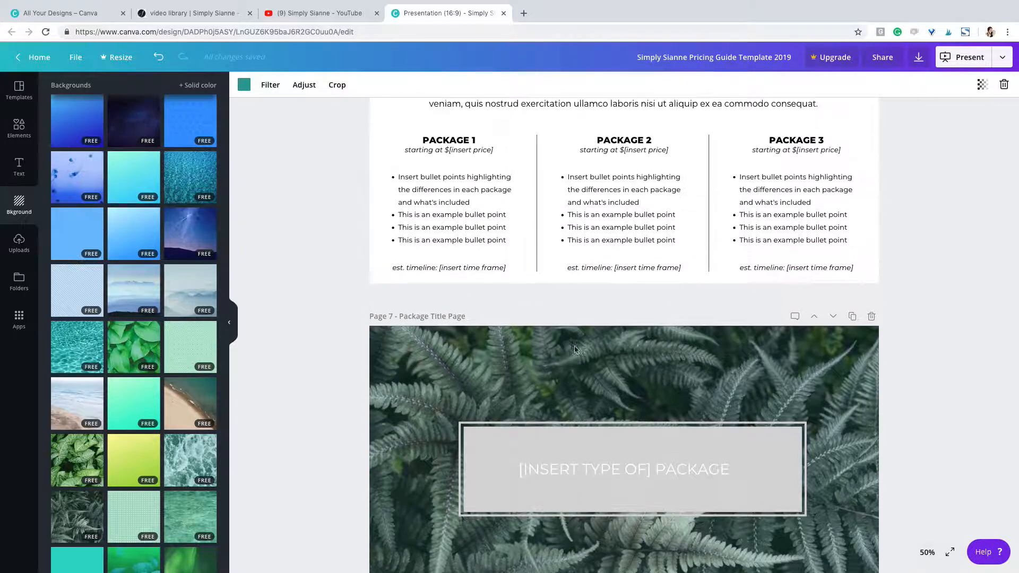
{"action": "scroll", "coordinate": [575, 346], "scroll_direction": "up", "scroll_amount": 1}
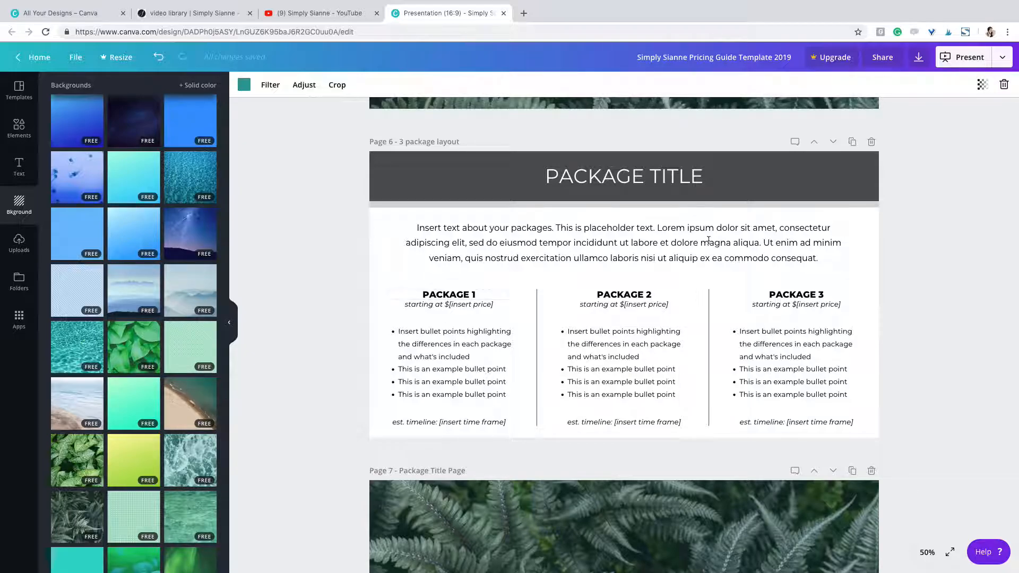
{"action": "scroll", "coordinate": [564, 286], "scroll_direction": "down", "scroll_amount": 3}
{"action": "scroll", "coordinate": [563, 288], "scroll_direction": "down", "scroll_amount": 8}
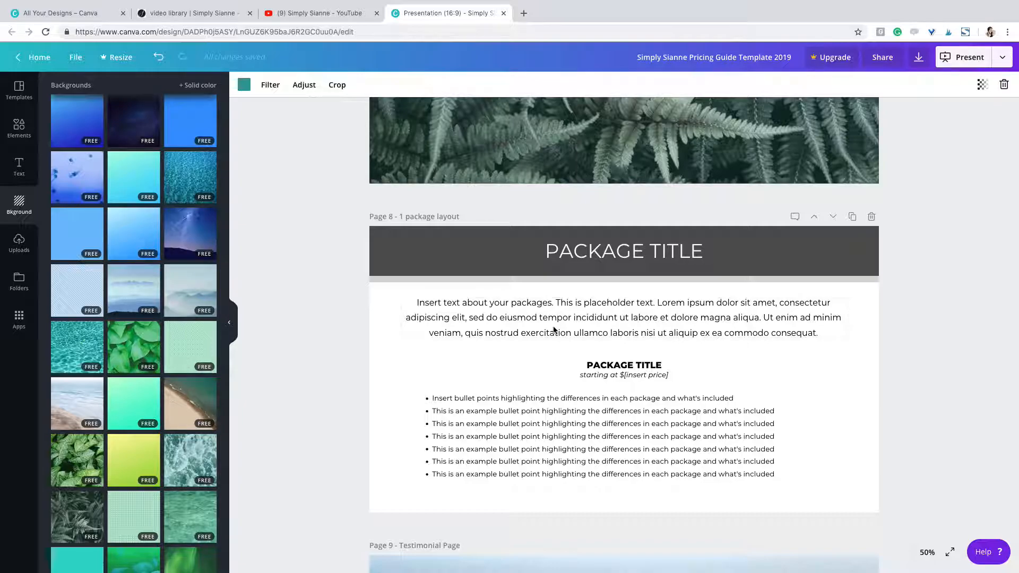
{"action": "scroll", "coordinate": [553, 330], "scroll_direction": "down", "scroll_amount": 1}
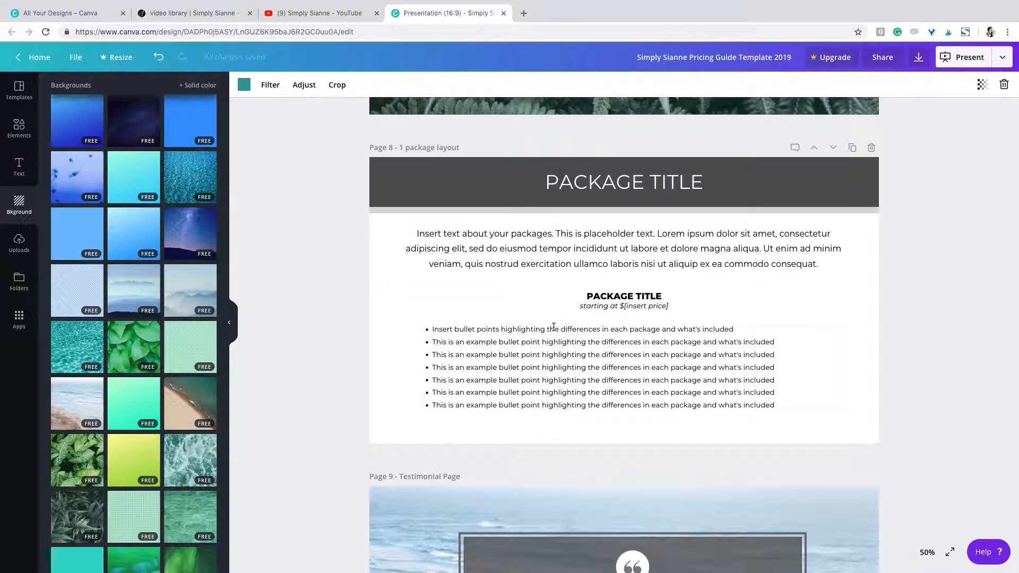
{"action": "scroll", "coordinate": [553, 327], "scroll_direction": "down", "scroll_amount": 3}
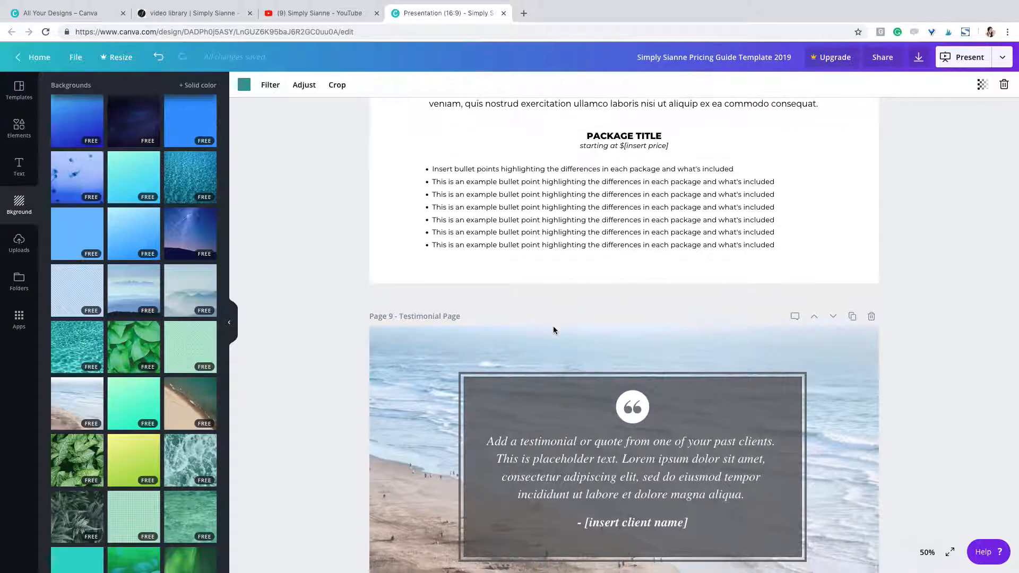
Examine the copied Package Title page's text box and fern background, and the 1 package layout after it
{"action": "scroll", "coordinate": [553, 330], "scroll_direction": "up", "scroll_amount": 3}
{"action": "scroll", "coordinate": [553, 329], "scroll_direction": "up", "scroll_amount": 5}
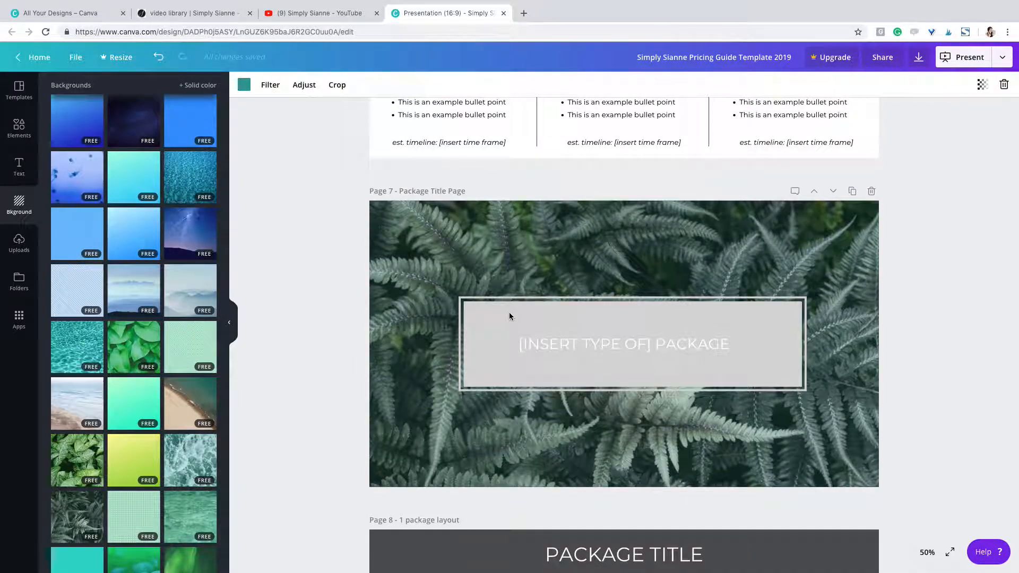
{"action": "left_click", "coordinate": [510, 314]}
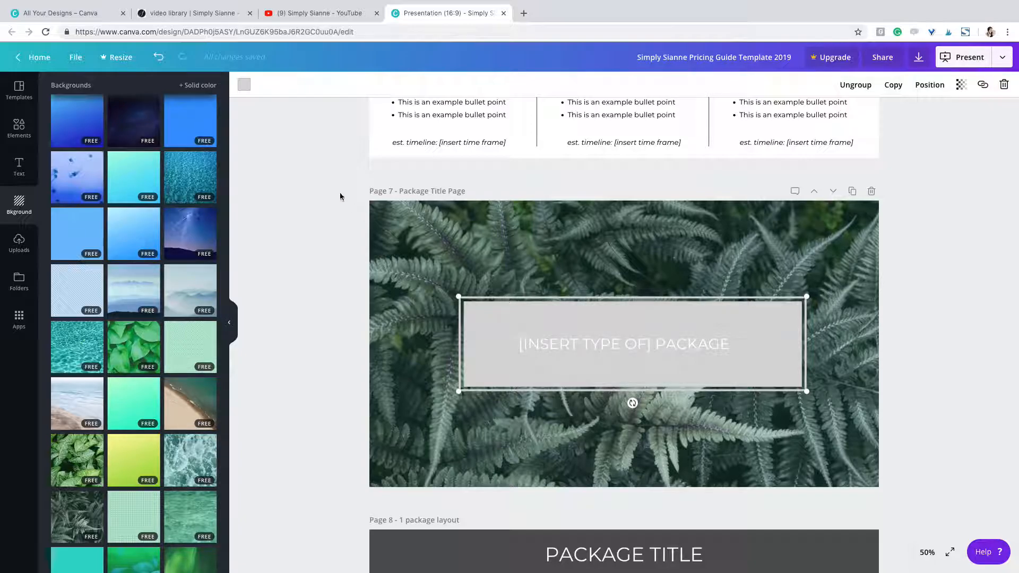
{"action": "left_click", "coordinate": [493, 237]}
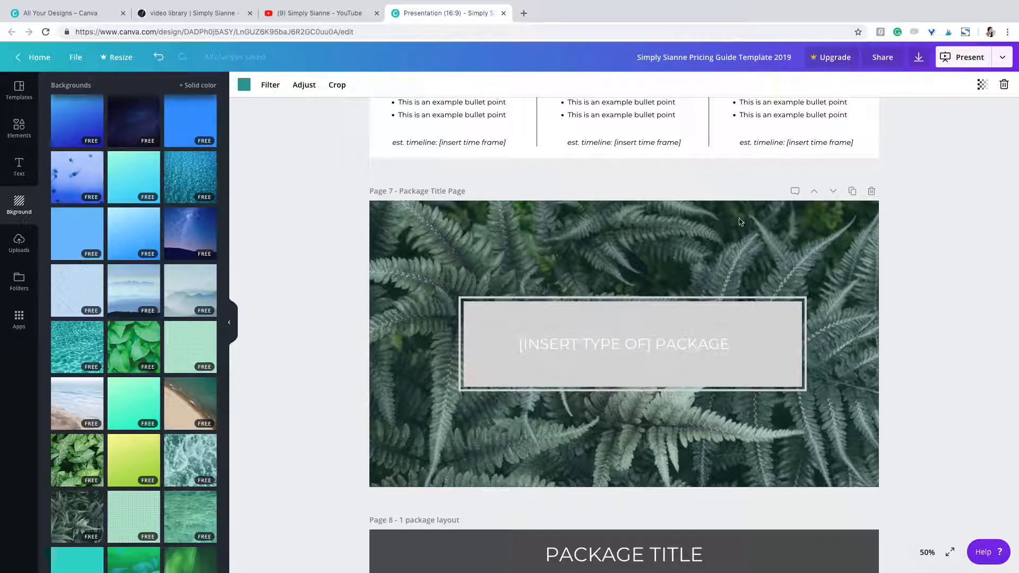
{"action": "scroll", "coordinate": [884, 257], "scroll_direction": "down", "scroll_amount": 6}
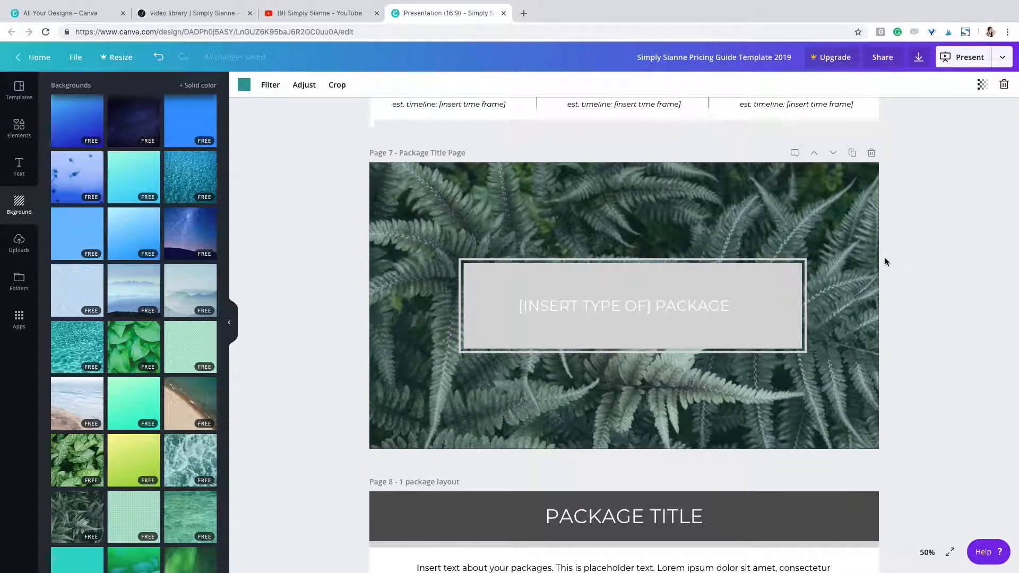
{"action": "scroll", "coordinate": [883, 264], "scroll_direction": "down", "scroll_amount": 2}
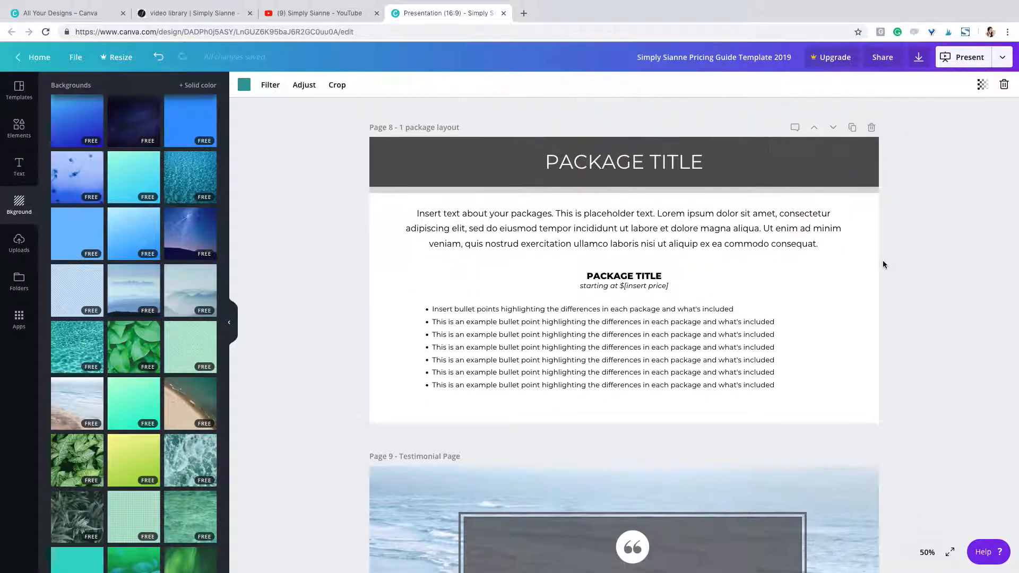
{"action": "scroll", "coordinate": [883, 264], "scroll_direction": "down", "scroll_amount": 1}
{"action": "scroll", "coordinate": [883, 264], "scroll_direction": "down", "scroll_amount": 1}
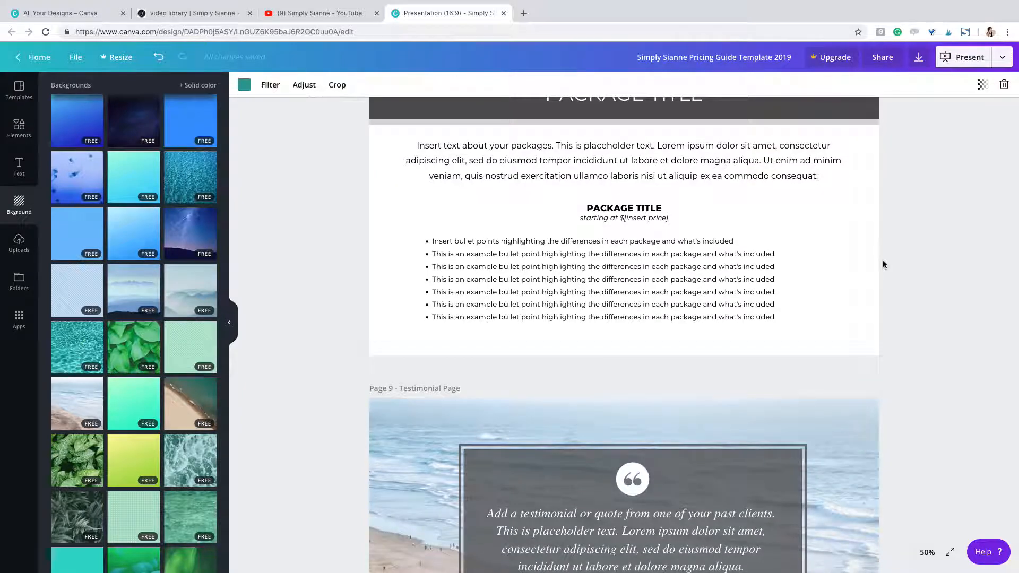
Set the transparency of the Testimonial Page's dark quote box and frame to 50
{"action": "scroll", "coordinate": [727, 287], "scroll_direction": "down", "scroll_amount": 4}
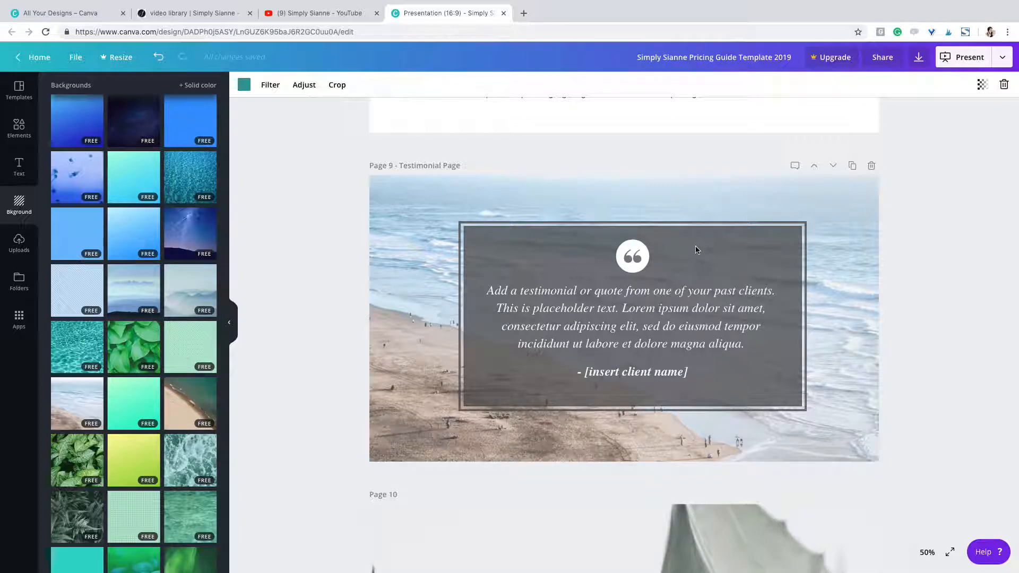
{"action": "left_click", "coordinate": [794, 242]}
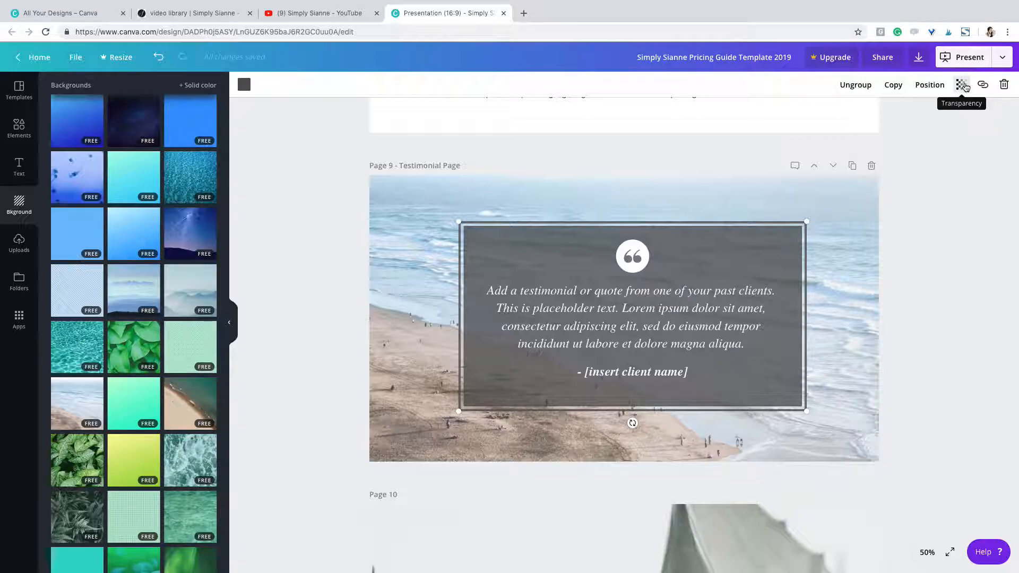
{"action": "left_click", "coordinate": [964, 86]}
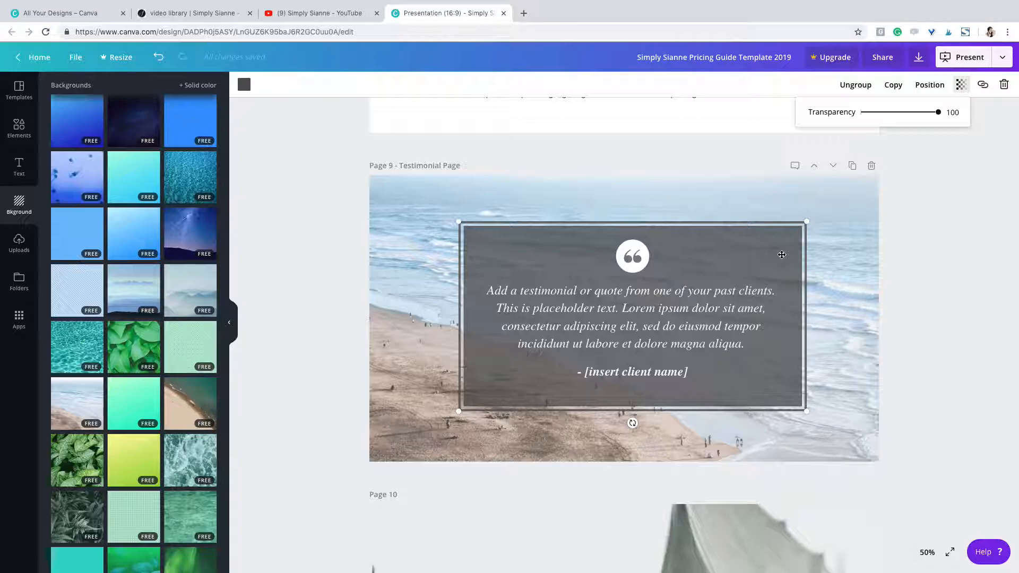
{"action": "left_click", "coordinate": [781, 255]}
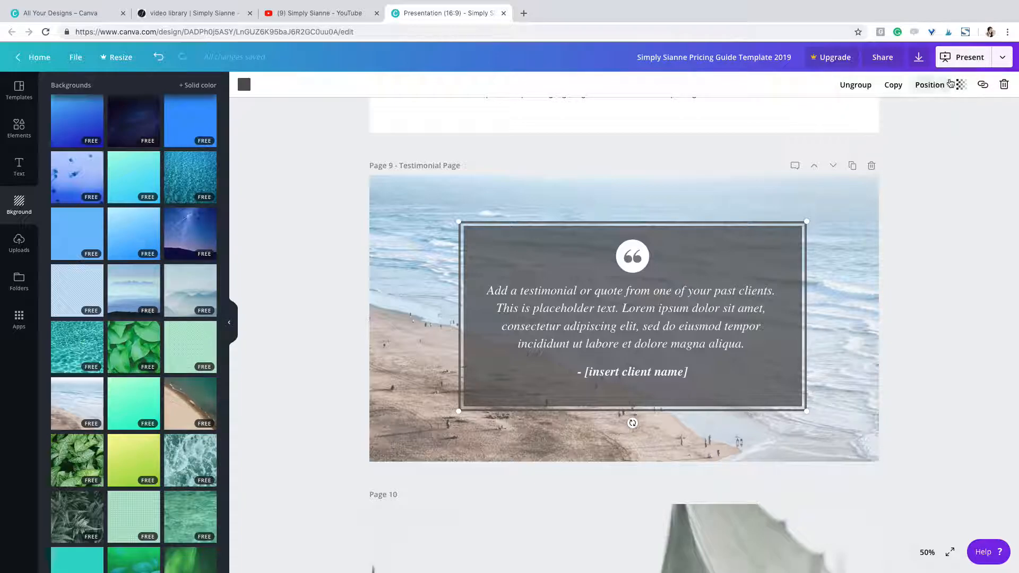
{"action": "left_click", "coordinate": [960, 84]}
{"action": "left_click", "coordinate": [792, 248]}
{"action": "left_click", "coordinate": [960, 85]}
{"action": "left_click_drag", "start_coordinate": [937, 113], "coordinate": [900, 116]}
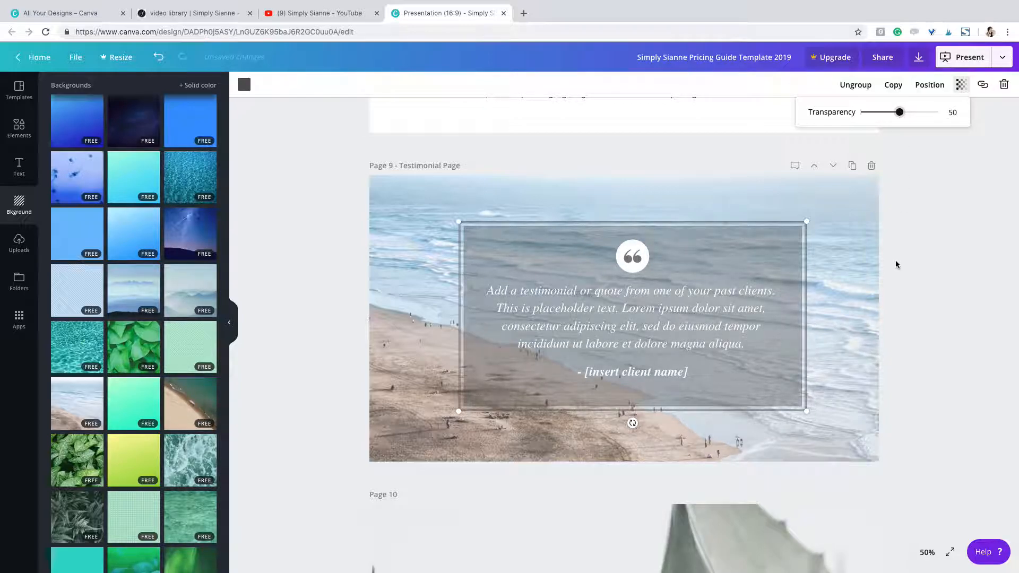
{"action": "left_click", "coordinate": [896, 265]}
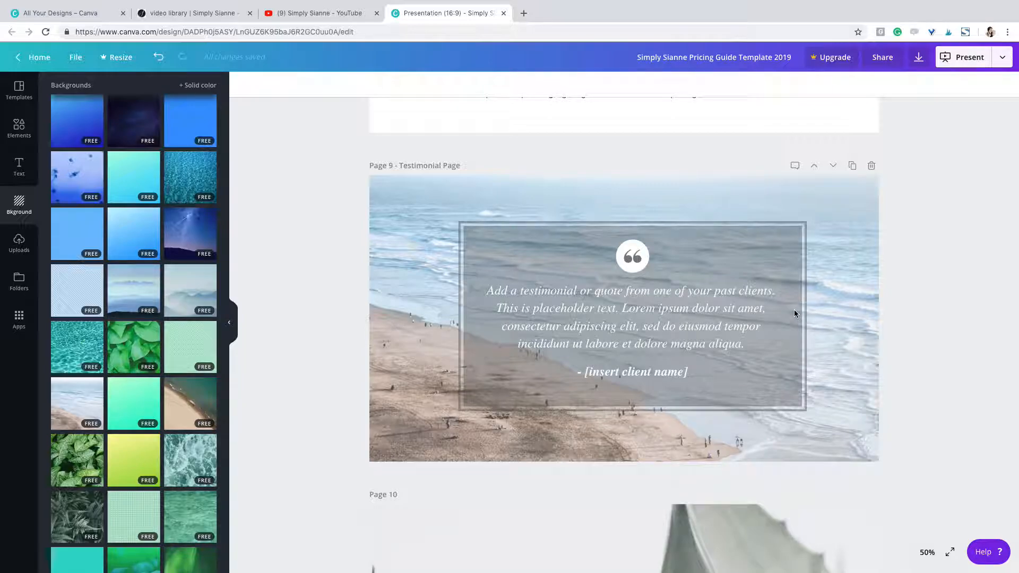
Lower the transparency setting of the quotation mark icon on the Testimonial Page to soften it against its white circle
{"action": "left_click", "coordinate": [683, 294]}
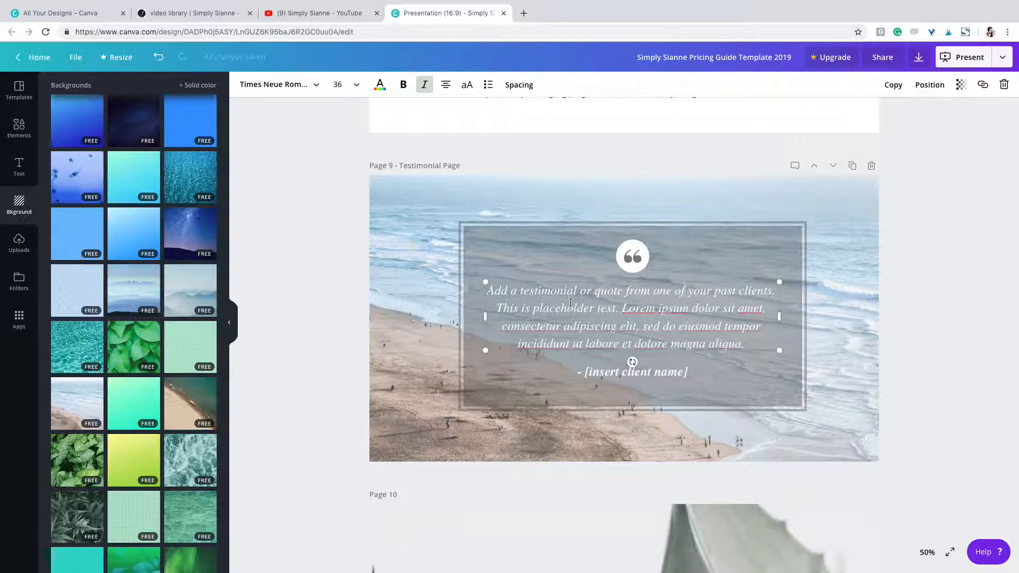
{"action": "double_click", "coordinate": [632, 257]}
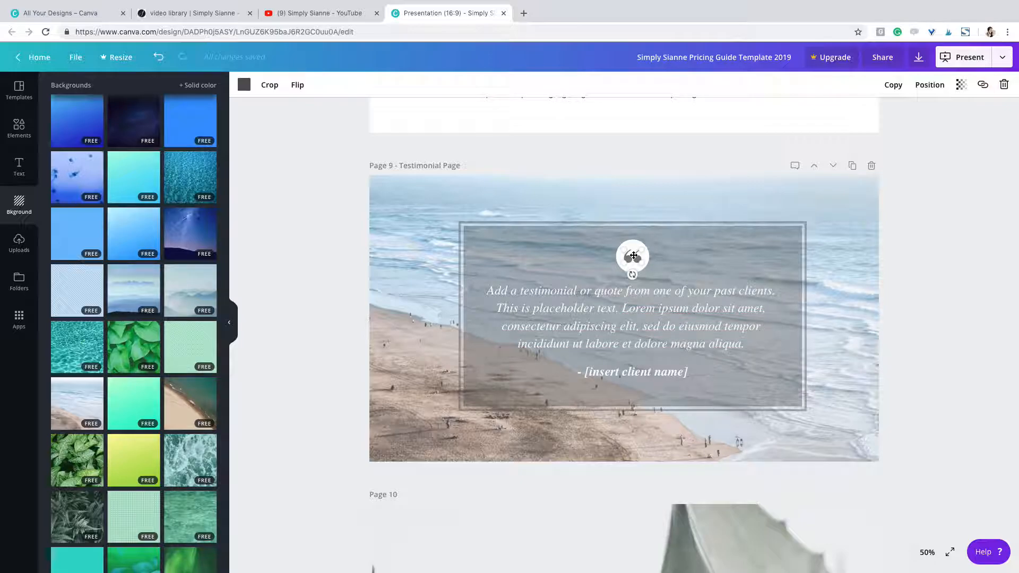
{"action": "left_click", "coordinate": [673, 257]}
{"action": "double_click", "coordinate": [630, 255]}
{"action": "left_click", "coordinate": [680, 257]}
{"action": "left_click", "coordinate": [961, 85]}
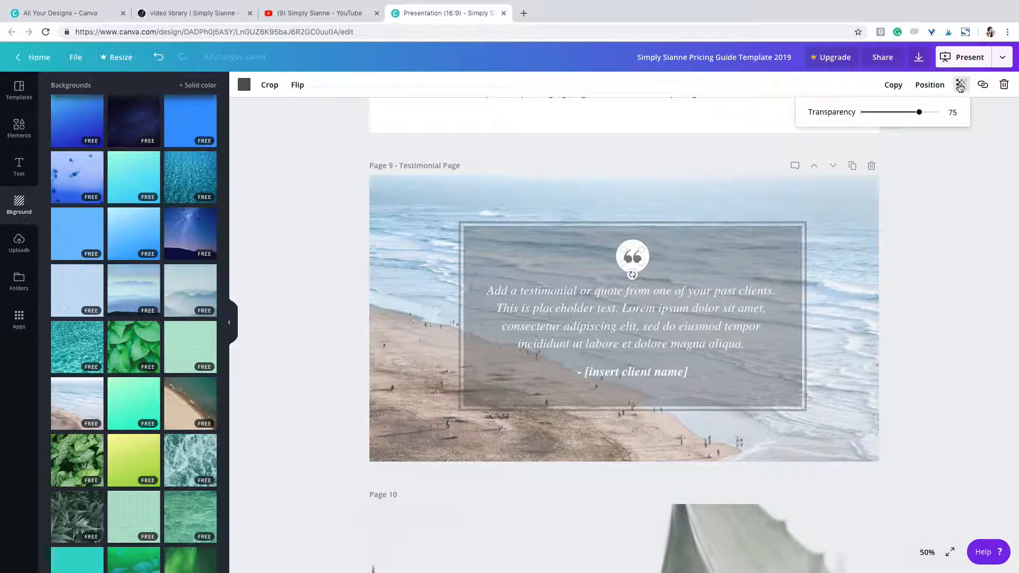
{"action": "left_click_drag", "start_coordinate": [919, 113], "coordinate": [900, 115]}
{"action": "left_click", "coordinate": [909, 239]}
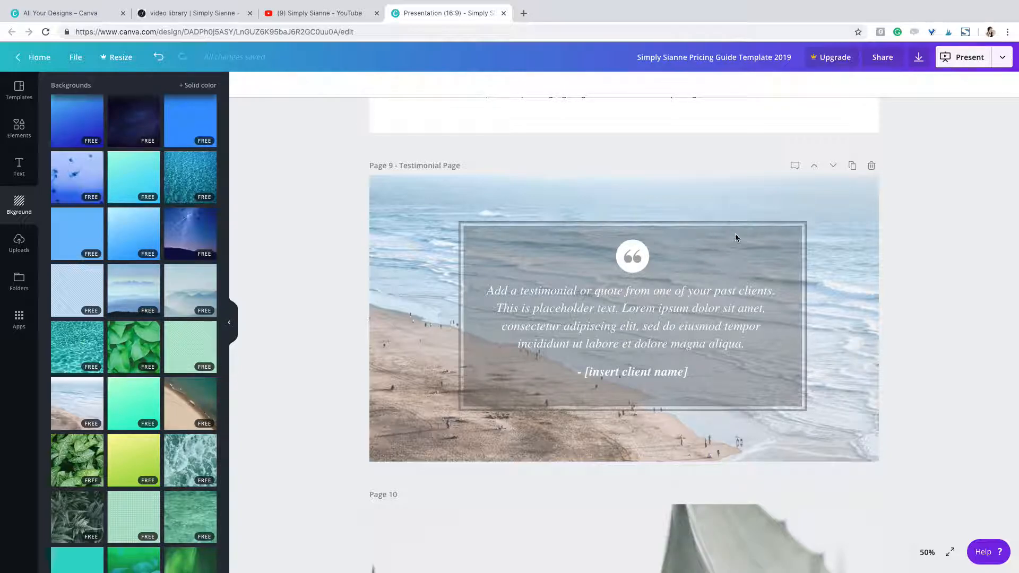
{"action": "left_click", "coordinate": [638, 255]}
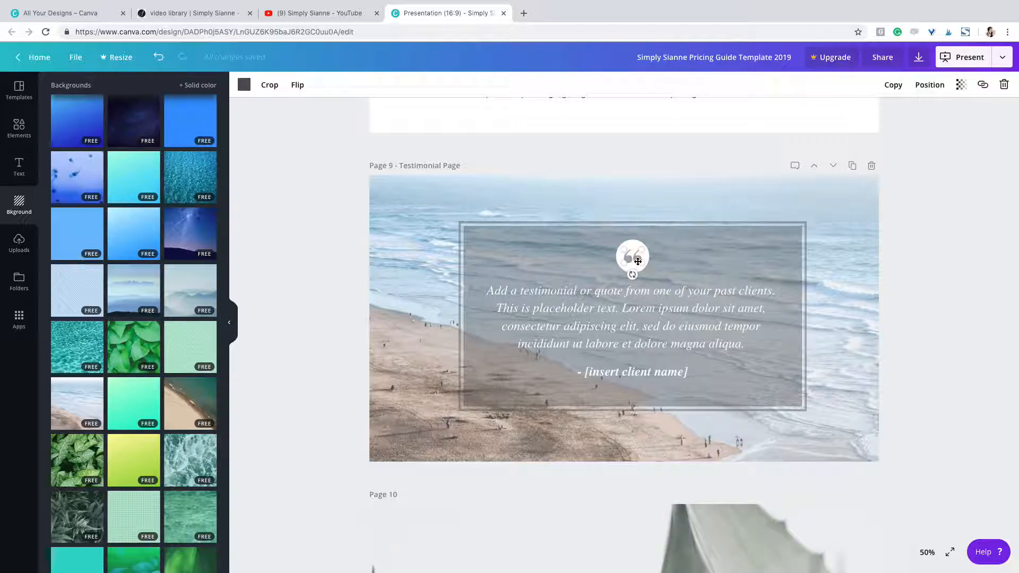
{"action": "left_click", "coordinate": [869, 293]}
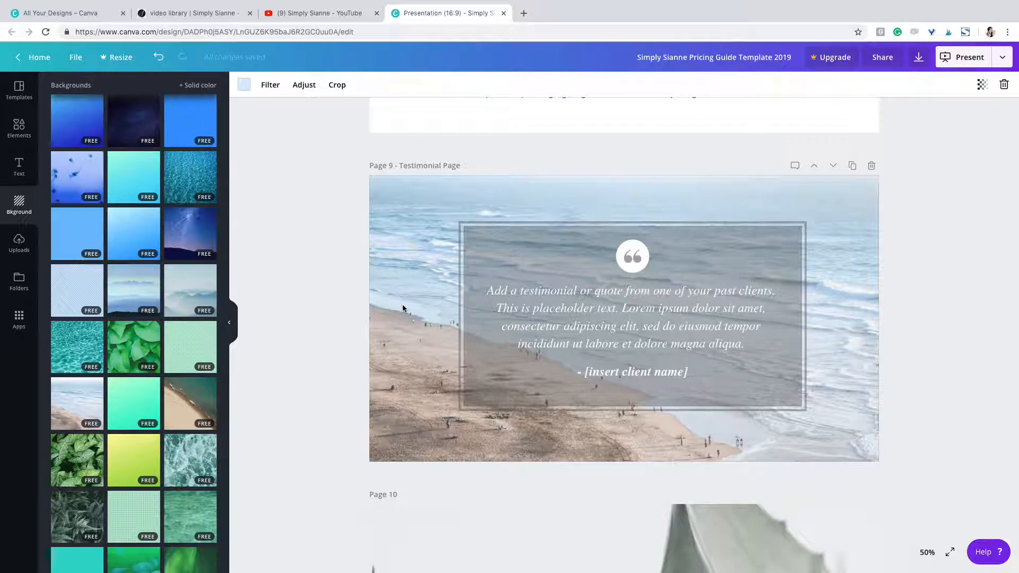
Try moving the call-to-action heading on page 10 slightly to the right, and undo the move
{"action": "scroll", "coordinate": [402, 305], "scroll_direction": "down", "scroll_amount": 5}
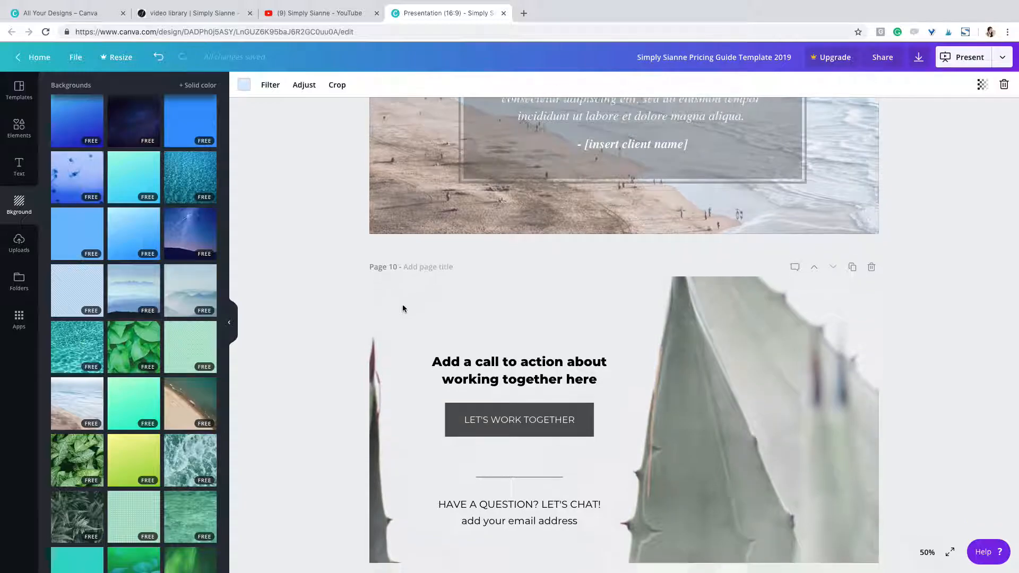
{"action": "scroll", "coordinate": [408, 301], "scroll_direction": "down", "scroll_amount": 1}
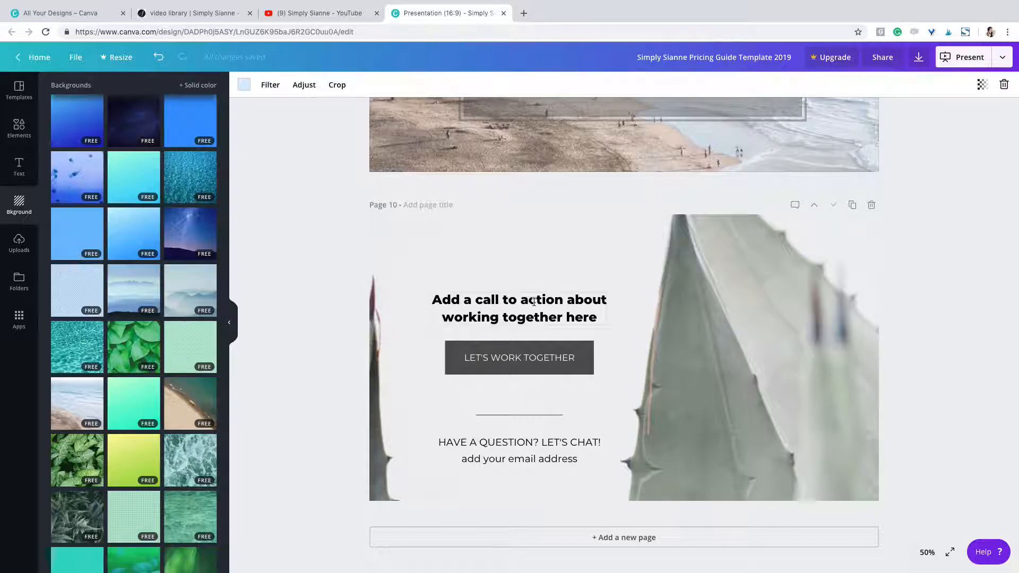
{"action": "left_click_drag", "start_coordinate": [508, 301], "coordinate": [541, 305]}
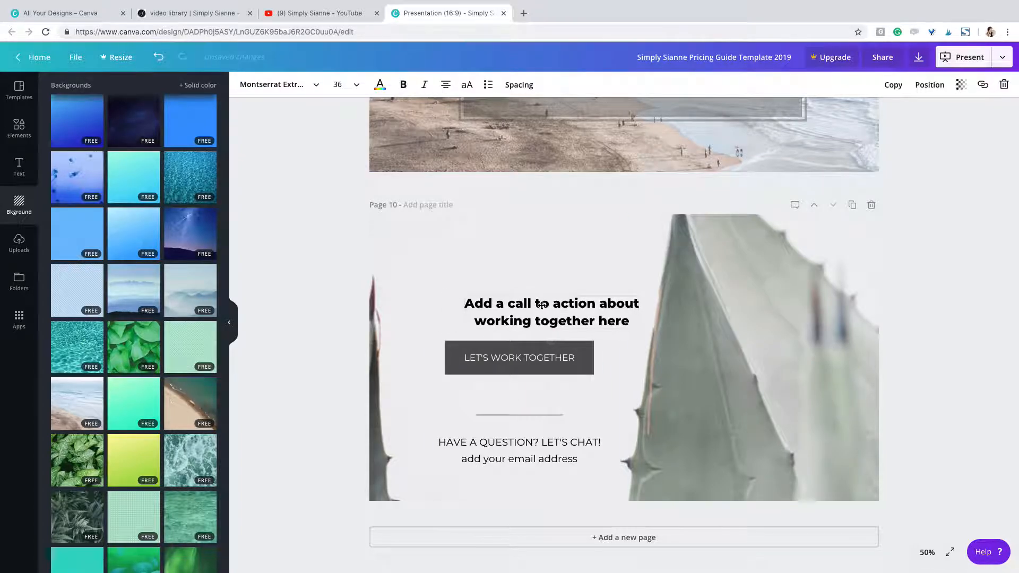
{"action": "key", "text": "ctrl+z"}
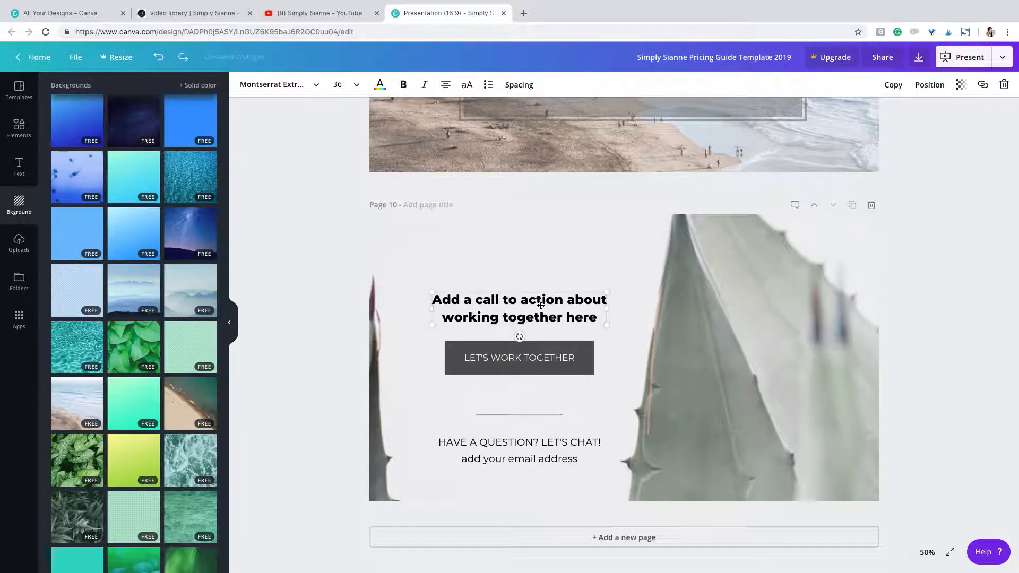
Open the link setting of page 10's "LET'S WORK TOGETHER" button and close it without entering an address
{"action": "left_click", "coordinate": [517, 356]}
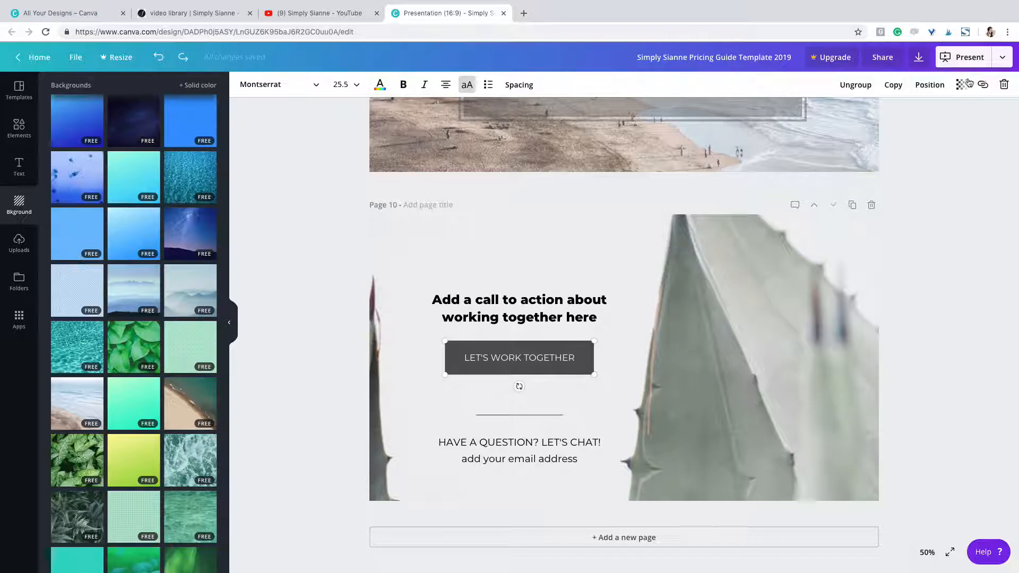
{"action": "left_click", "coordinate": [983, 87]}
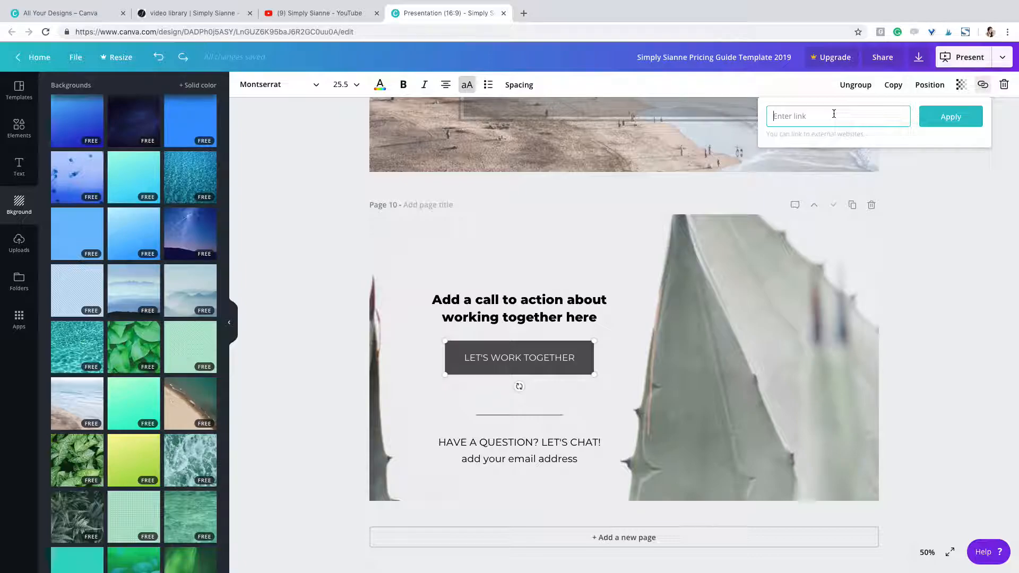
{"action": "left_click", "coordinate": [971, 116]}
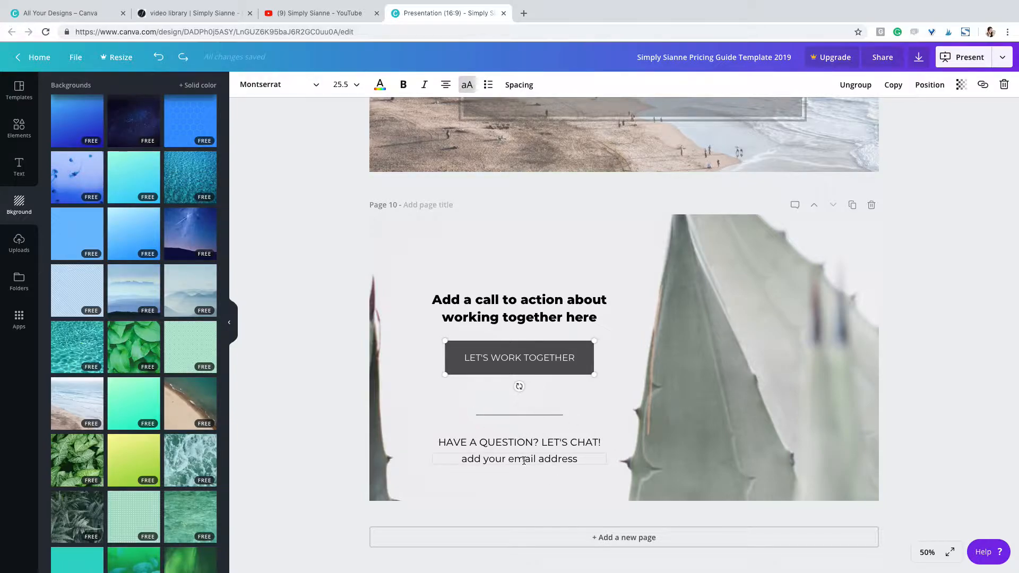
Review the template's pages from the call-to-action page back up to the Bold Statement Page
{"action": "scroll", "coordinate": [524, 460], "scroll_direction": "up", "scroll_amount": 8}
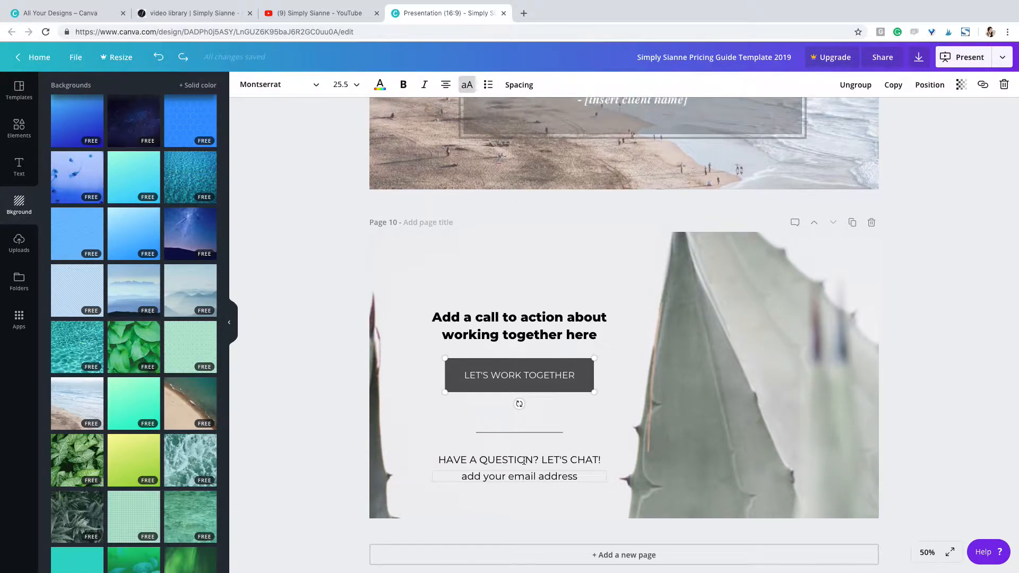
{"action": "scroll", "coordinate": [524, 461], "scroll_direction": "up", "scroll_amount": 15}
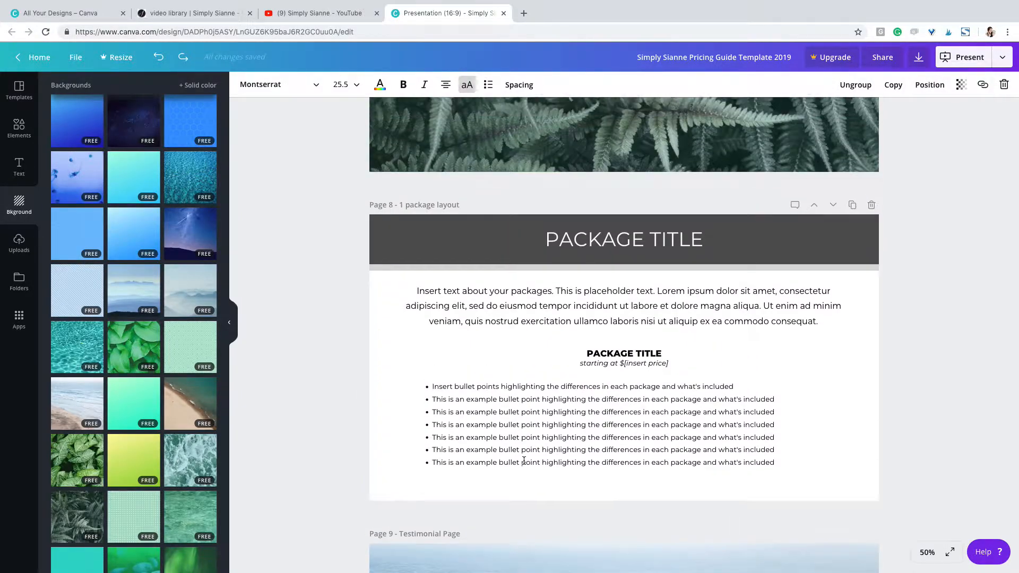
{"action": "scroll", "coordinate": [523, 460], "scroll_direction": "up", "scroll_amount": 15}
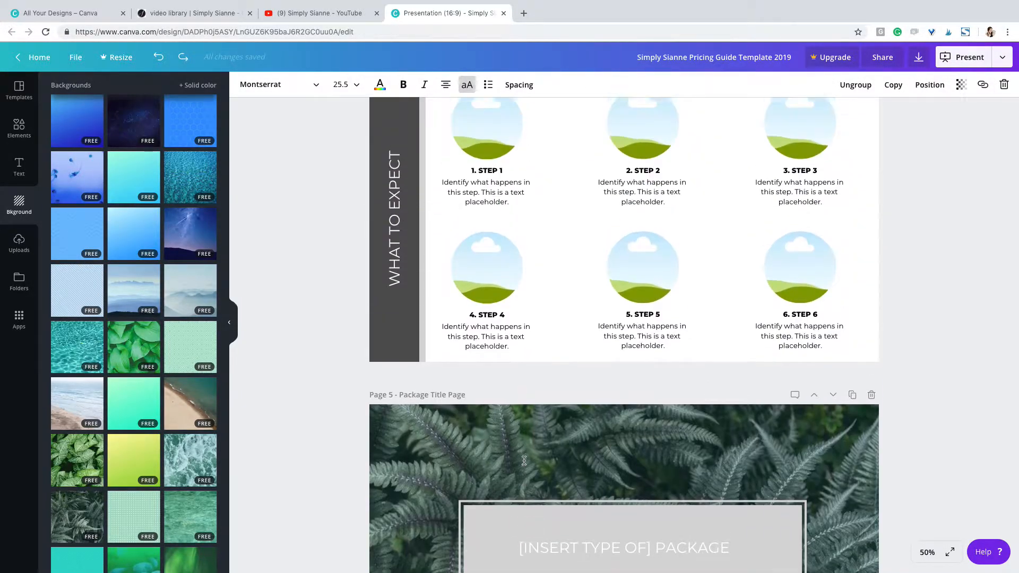
{"action": "scroll", "coordinate": [524, 461], "scroll_direction": "up", "scroll_amount": 15}
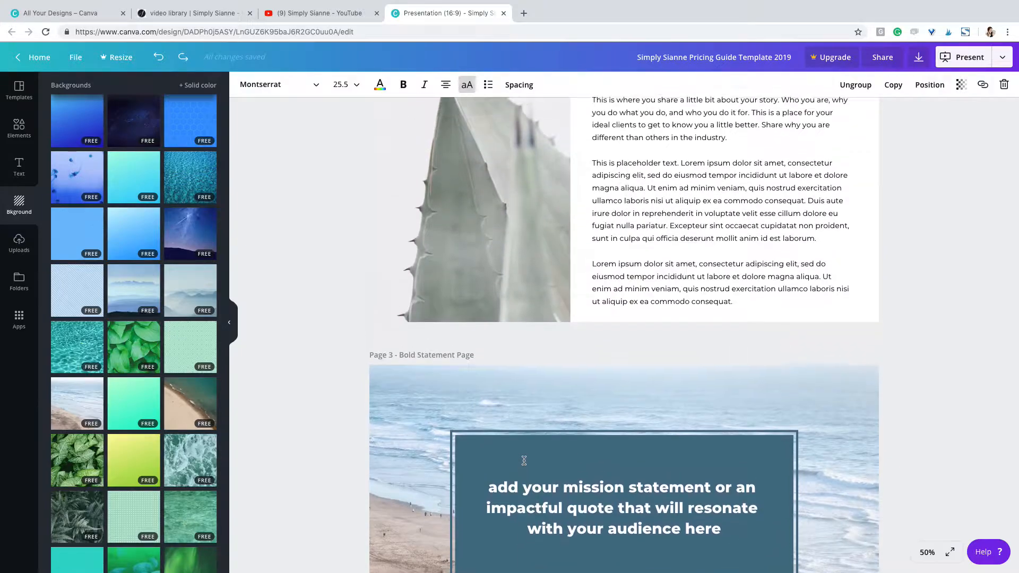